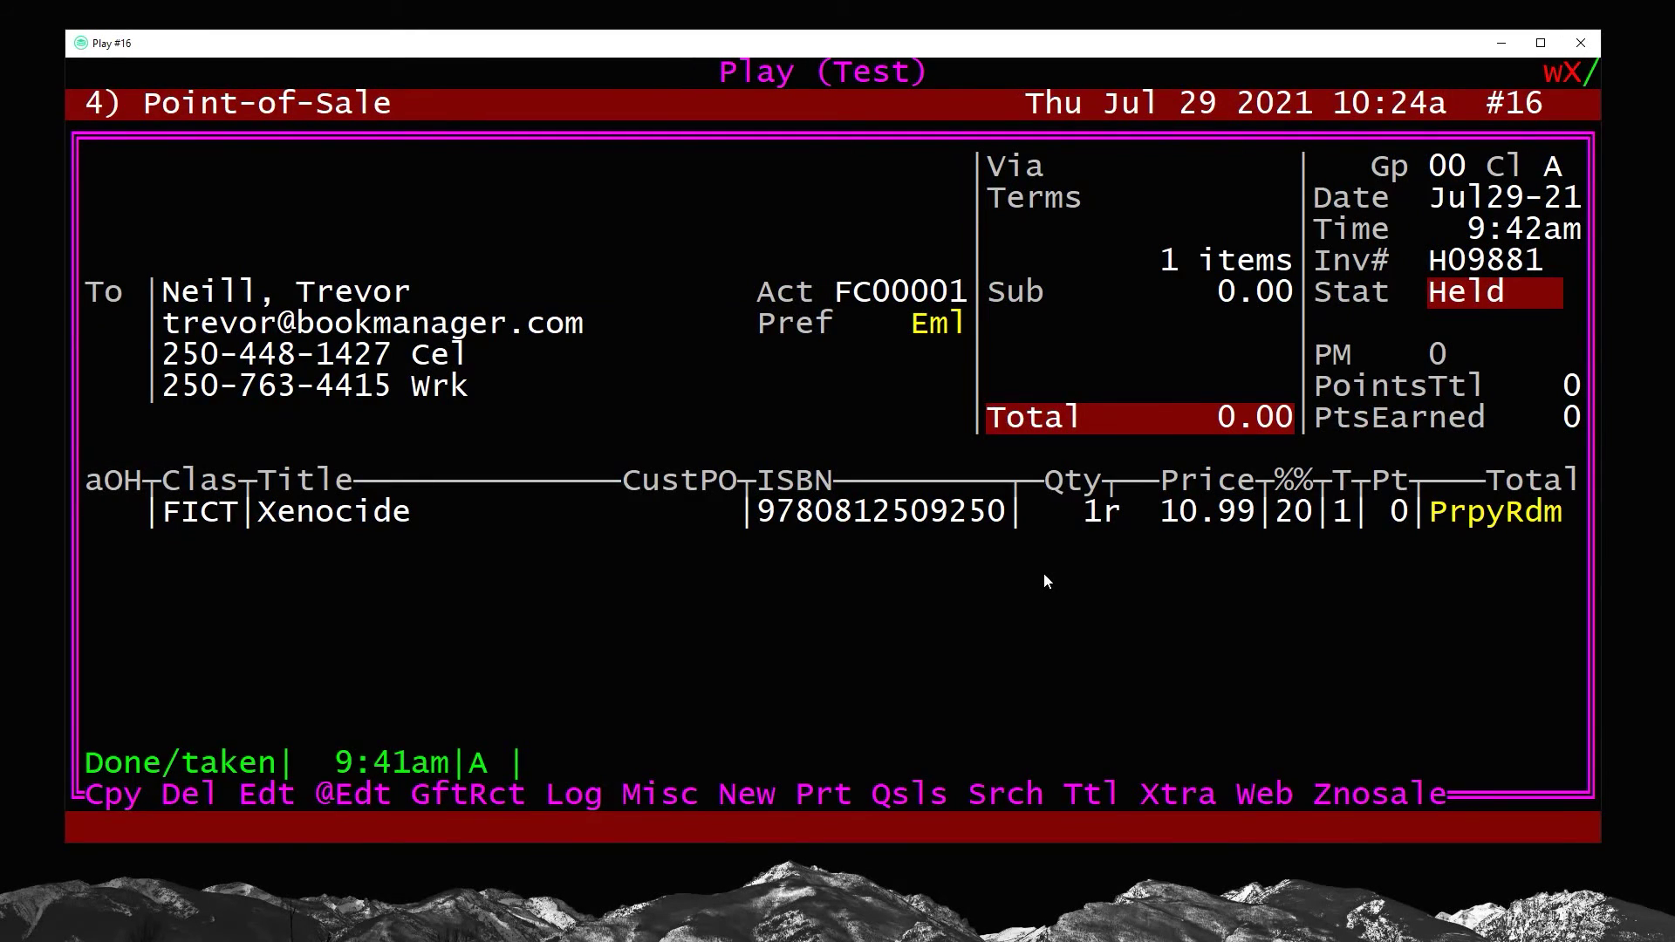
Edit the held sale, copying the ISBN of Xenocide and deleting its redeemed prepay line
{"action": "key", "text": "e"}
{"action": "key", "text": "Return"}
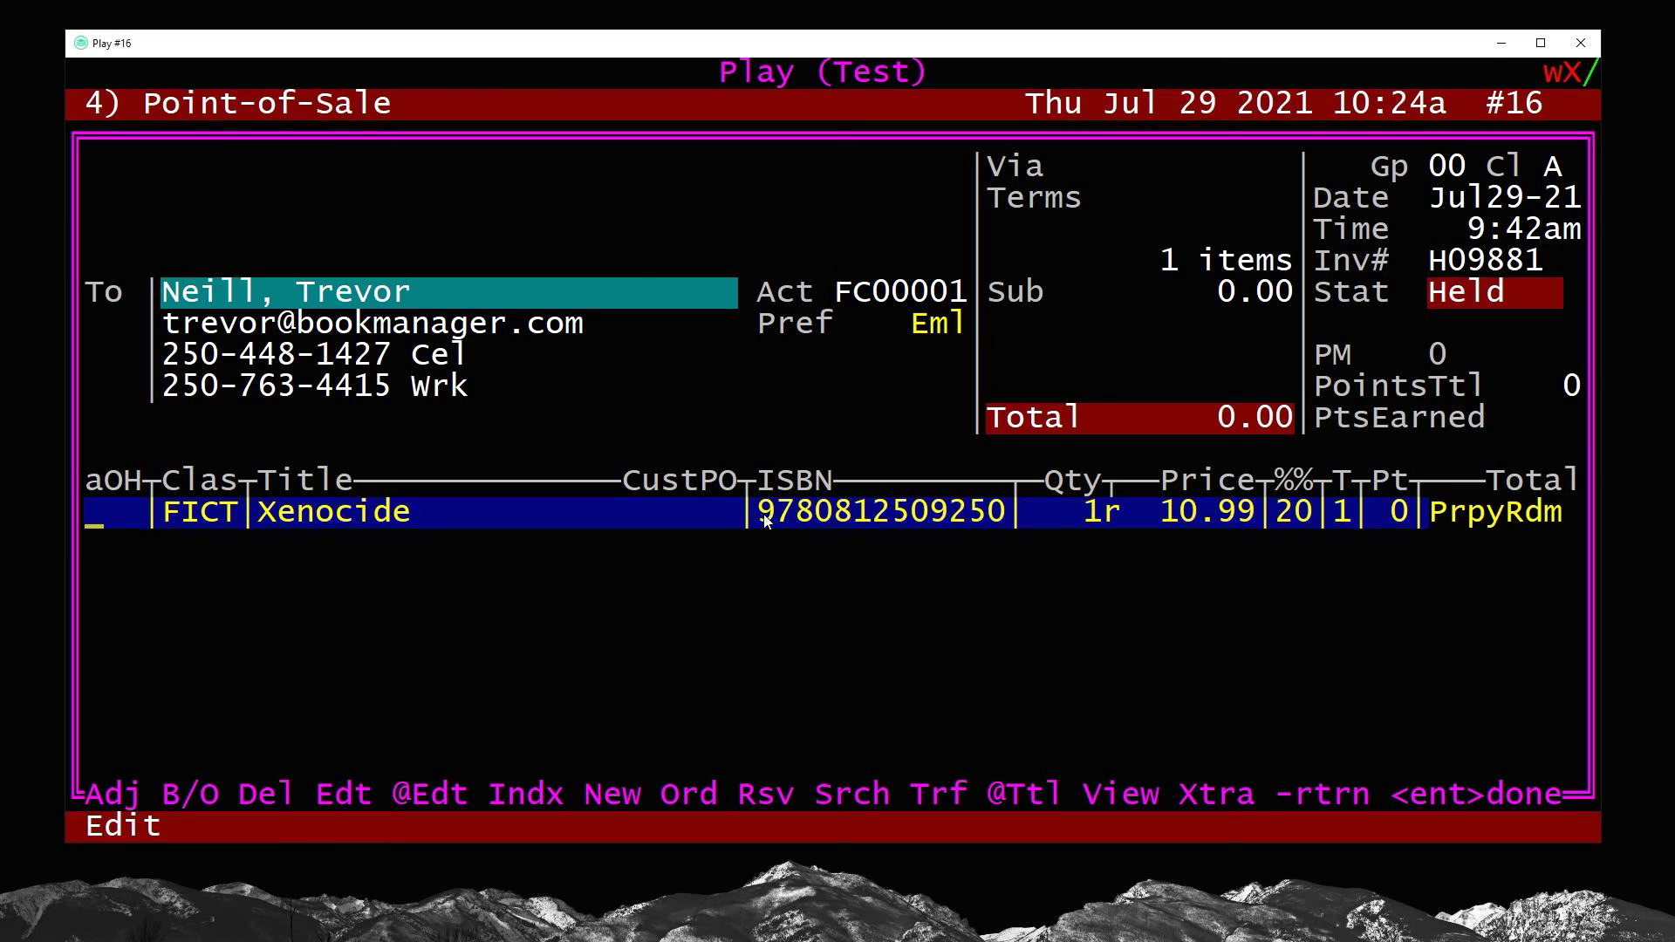
{"action": "left_click_drag", "start_coordinate": [766, 514], "coordinate": [1001, 522]}
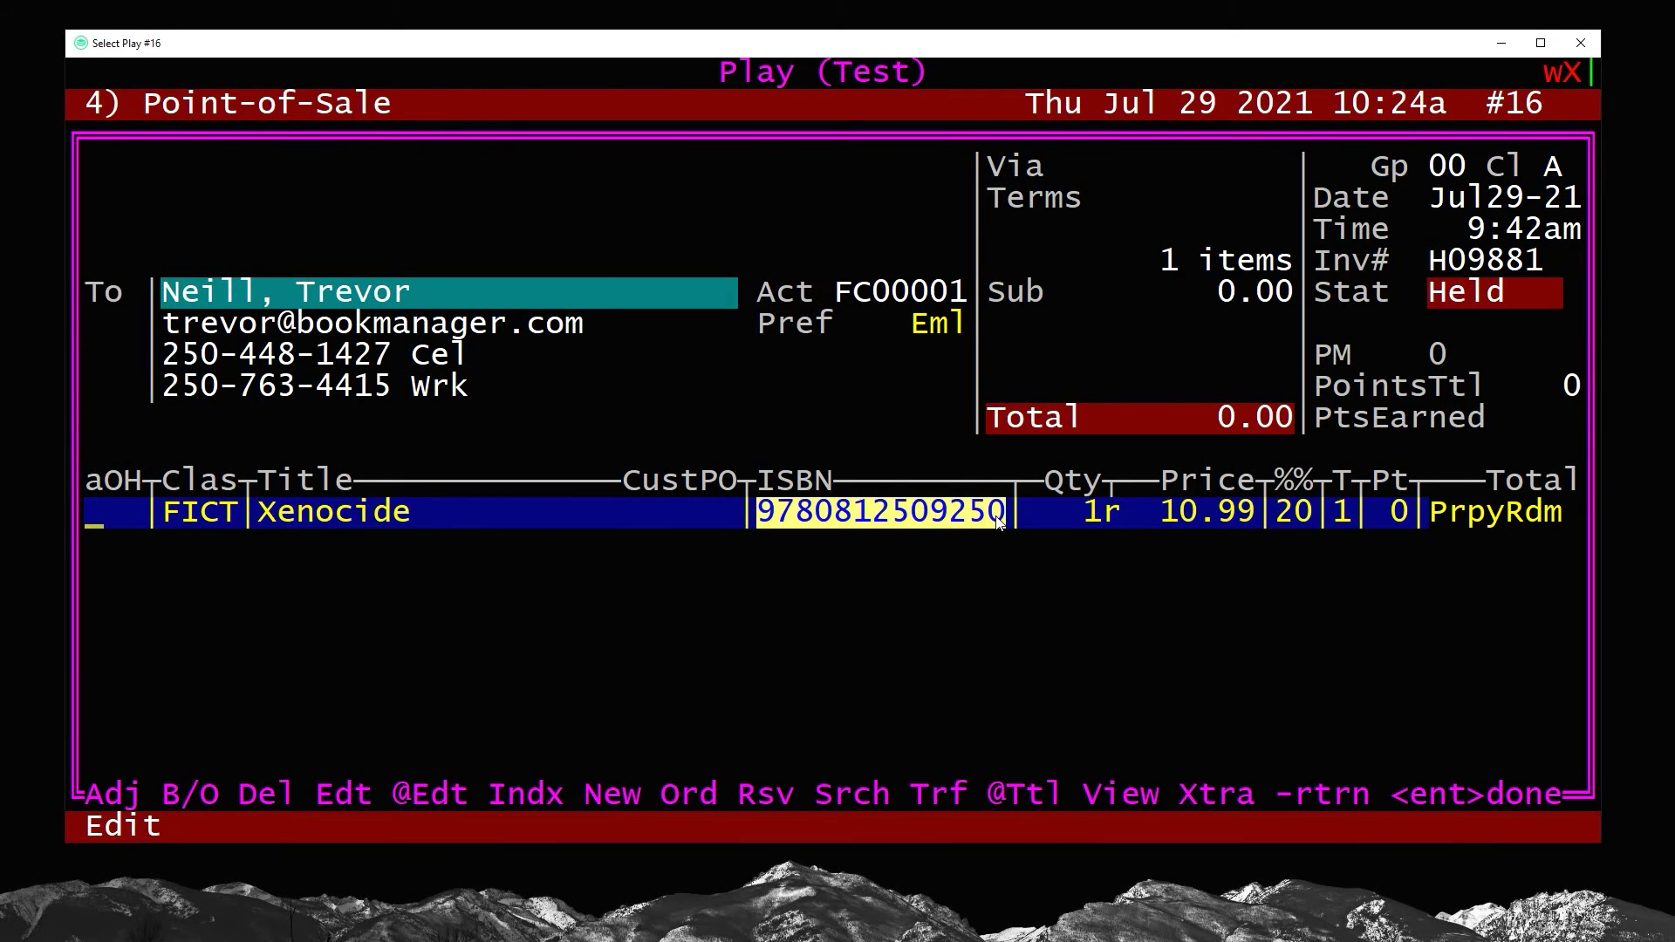
{"action": "right_click", "coordinate": [996, 516]}
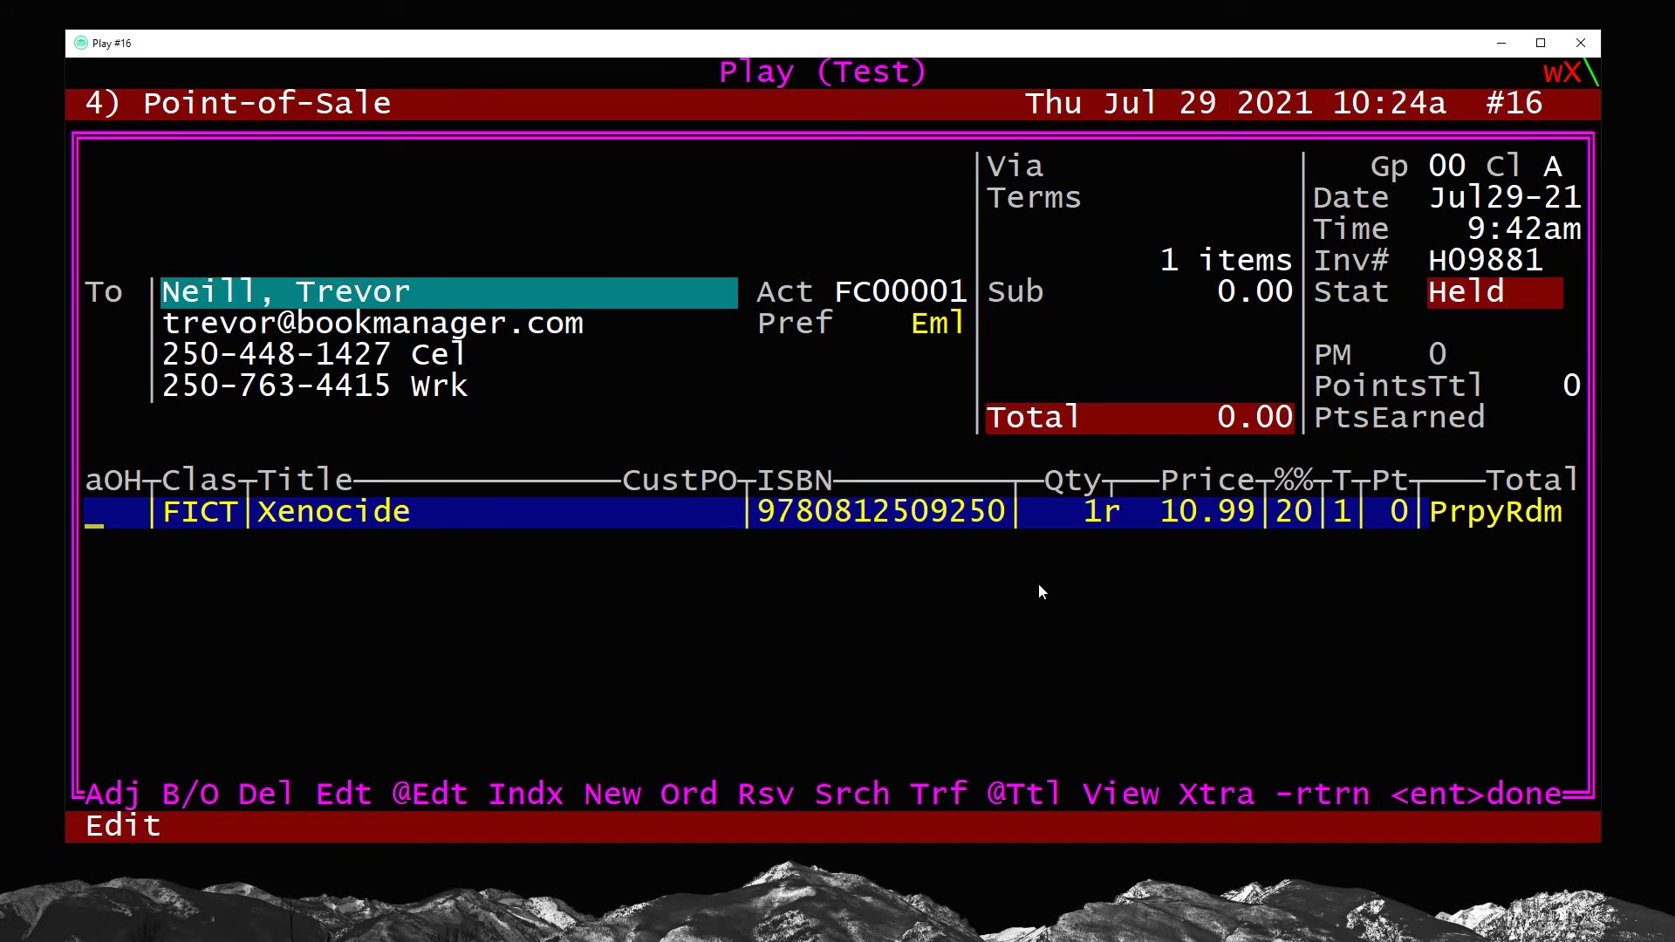
{"action": "key", "text": "d"}
{"action": "key", "text": "y"}
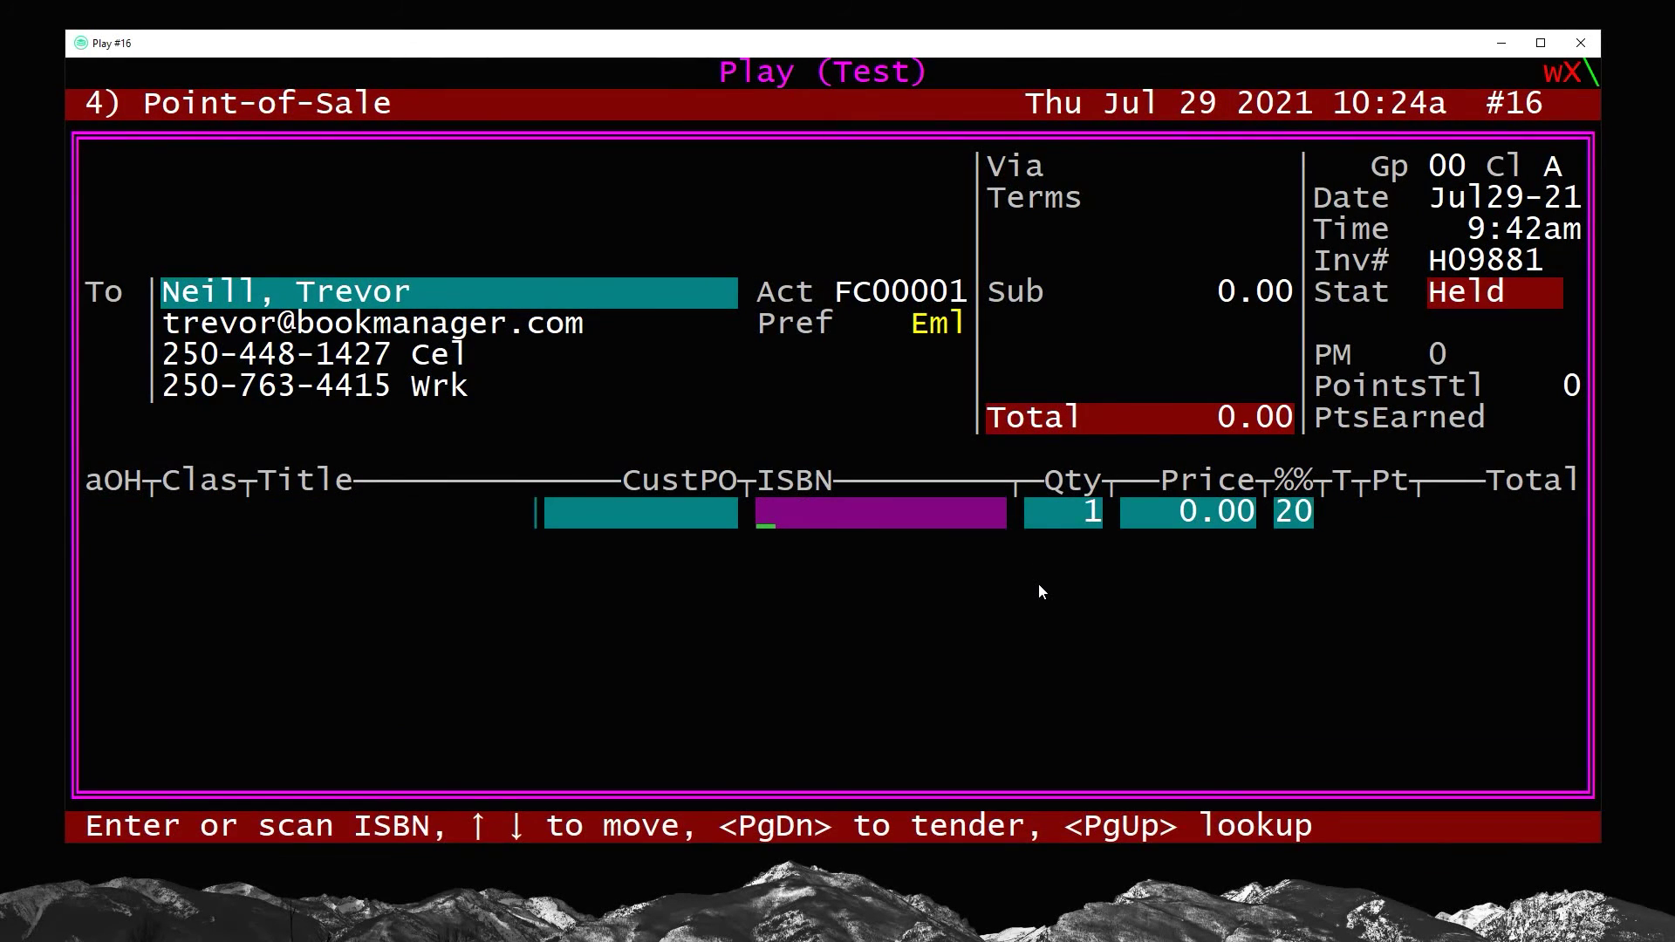
Look up the customer from the sale and examine the complete history for the prepaid Xenocide entry, returning to the empty sale
{"action": "key", "text": "Up"}
{"action": "key", "text": "Up"}
{"action": "key", "text": "Page_Up"}
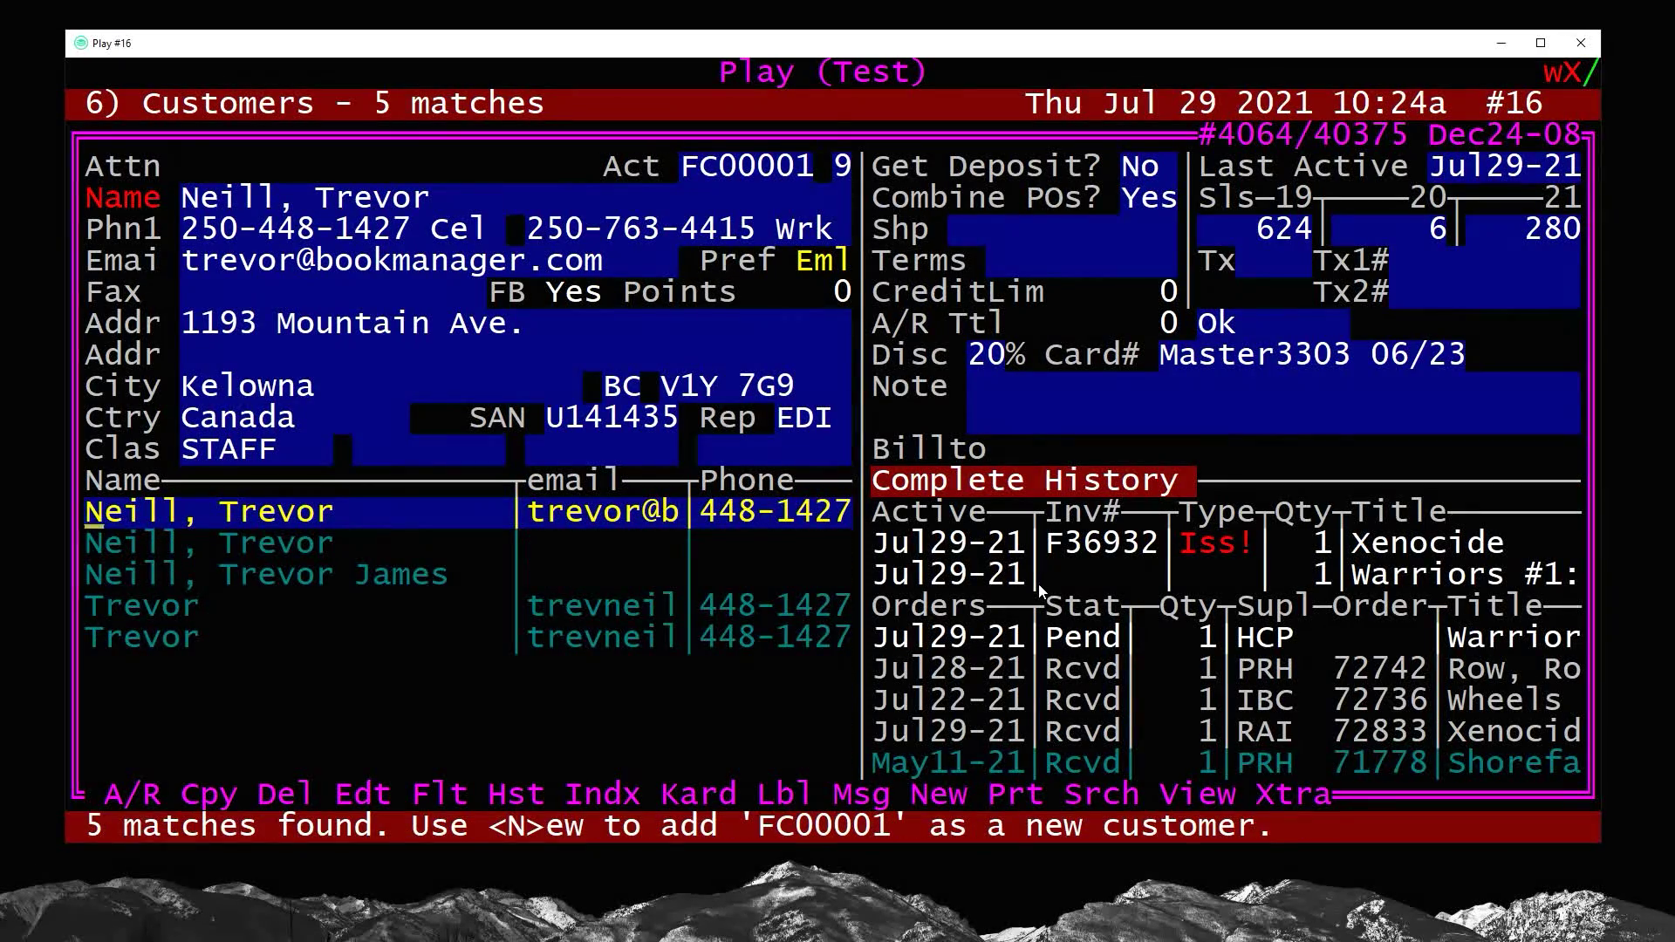
{"action": "key", "text": "h"}
{"action": "key", "text": "Return"}
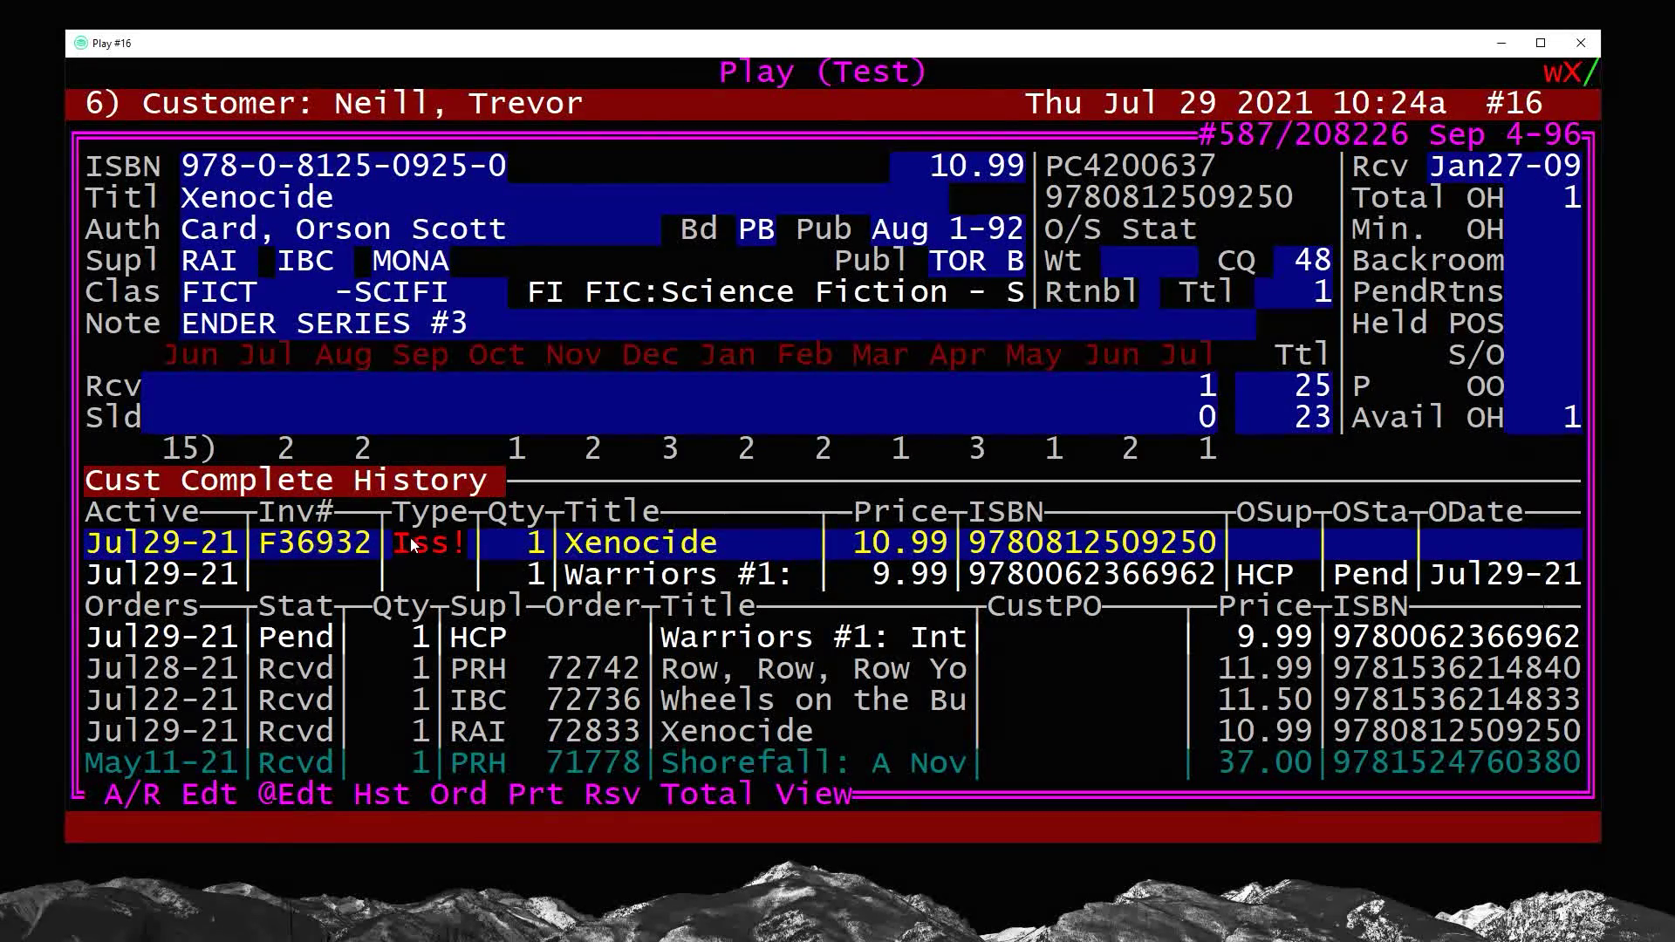
{"action": "left_click_drag", "start_coordinate": [392, 545], "coordinate": [467, 559]}
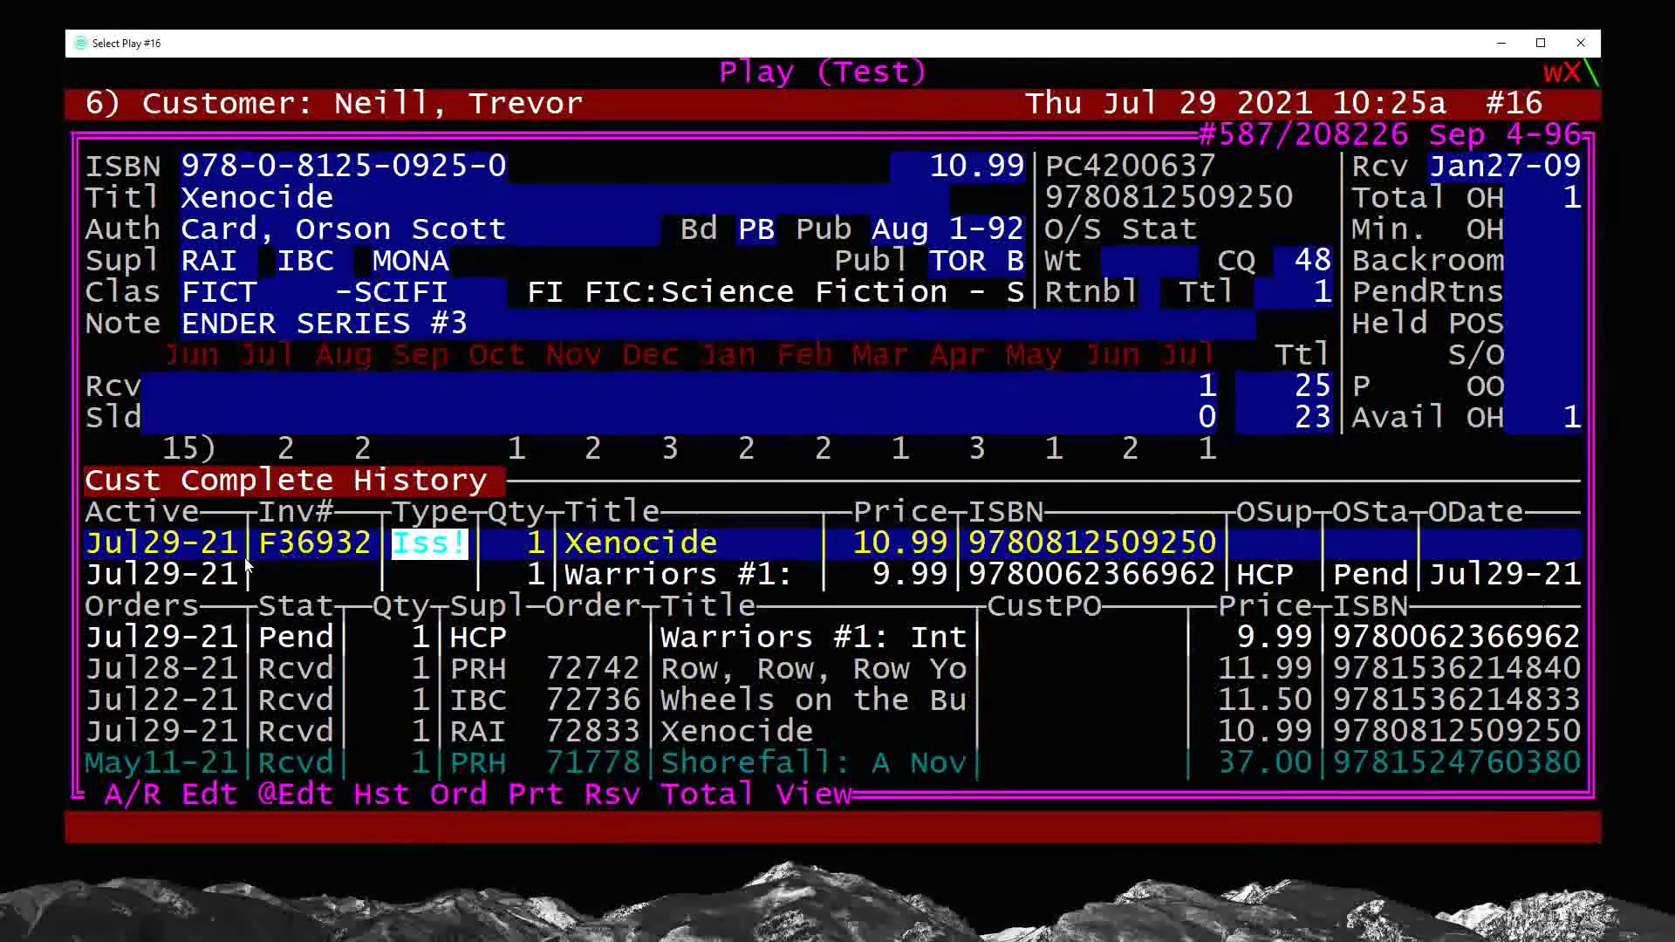
{"action": "key", "text": "Escape"}
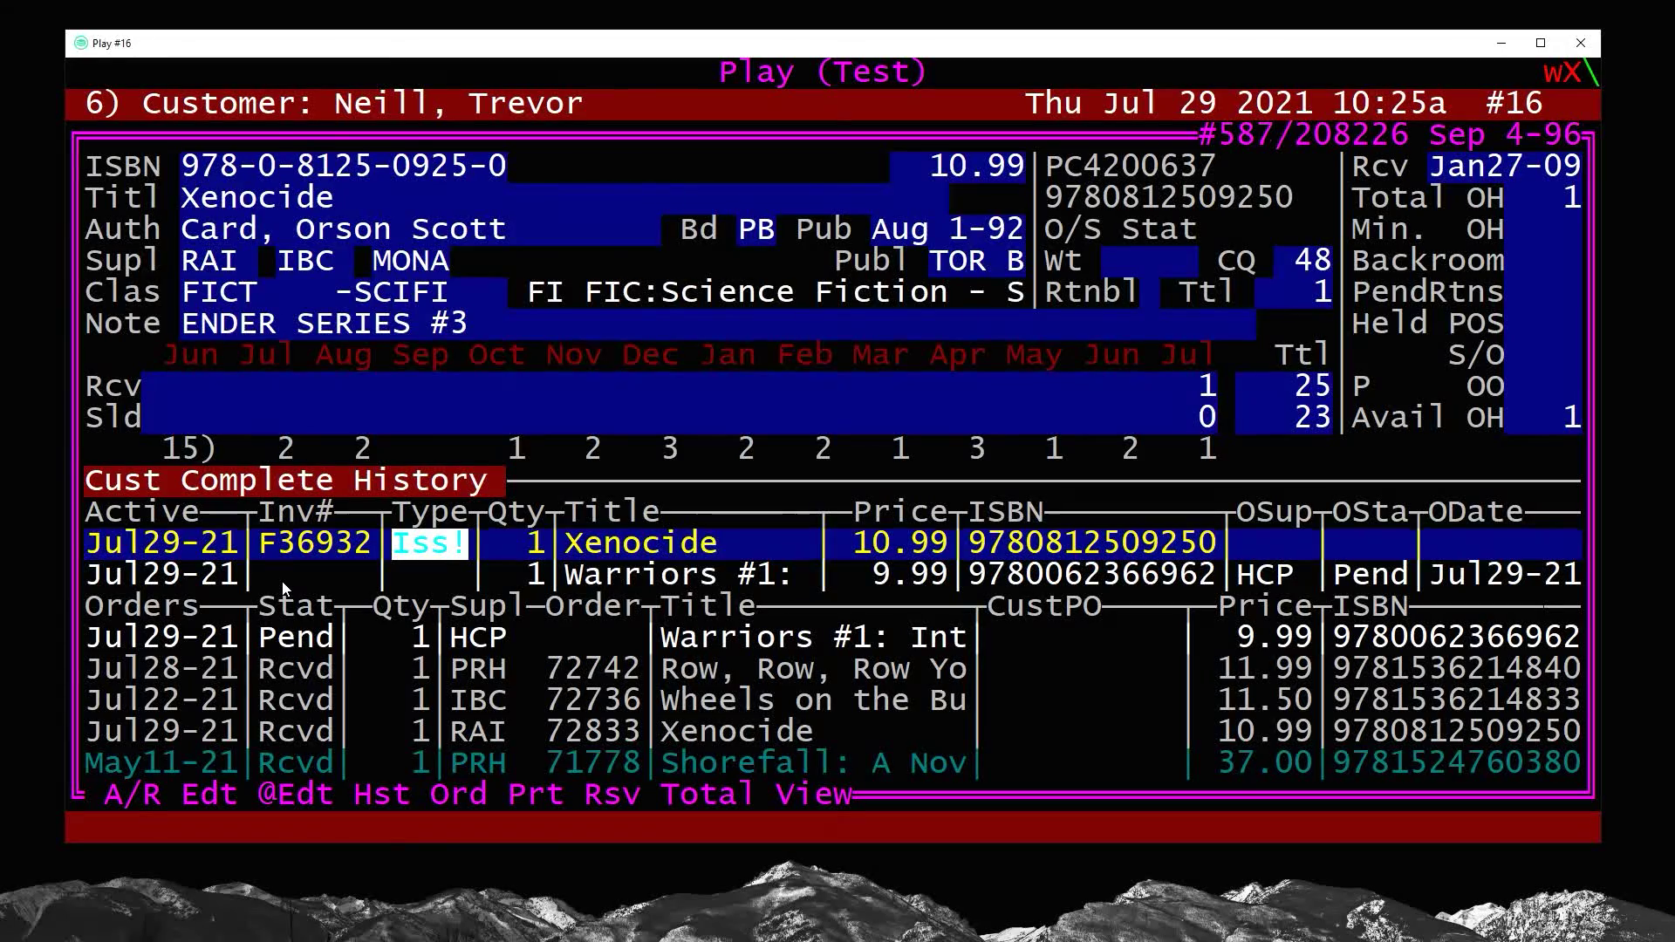
{"action": "key", "text": "Down"}
{"action": "key", "text": "Up"}
{"action": "key", "text": "Escape"}
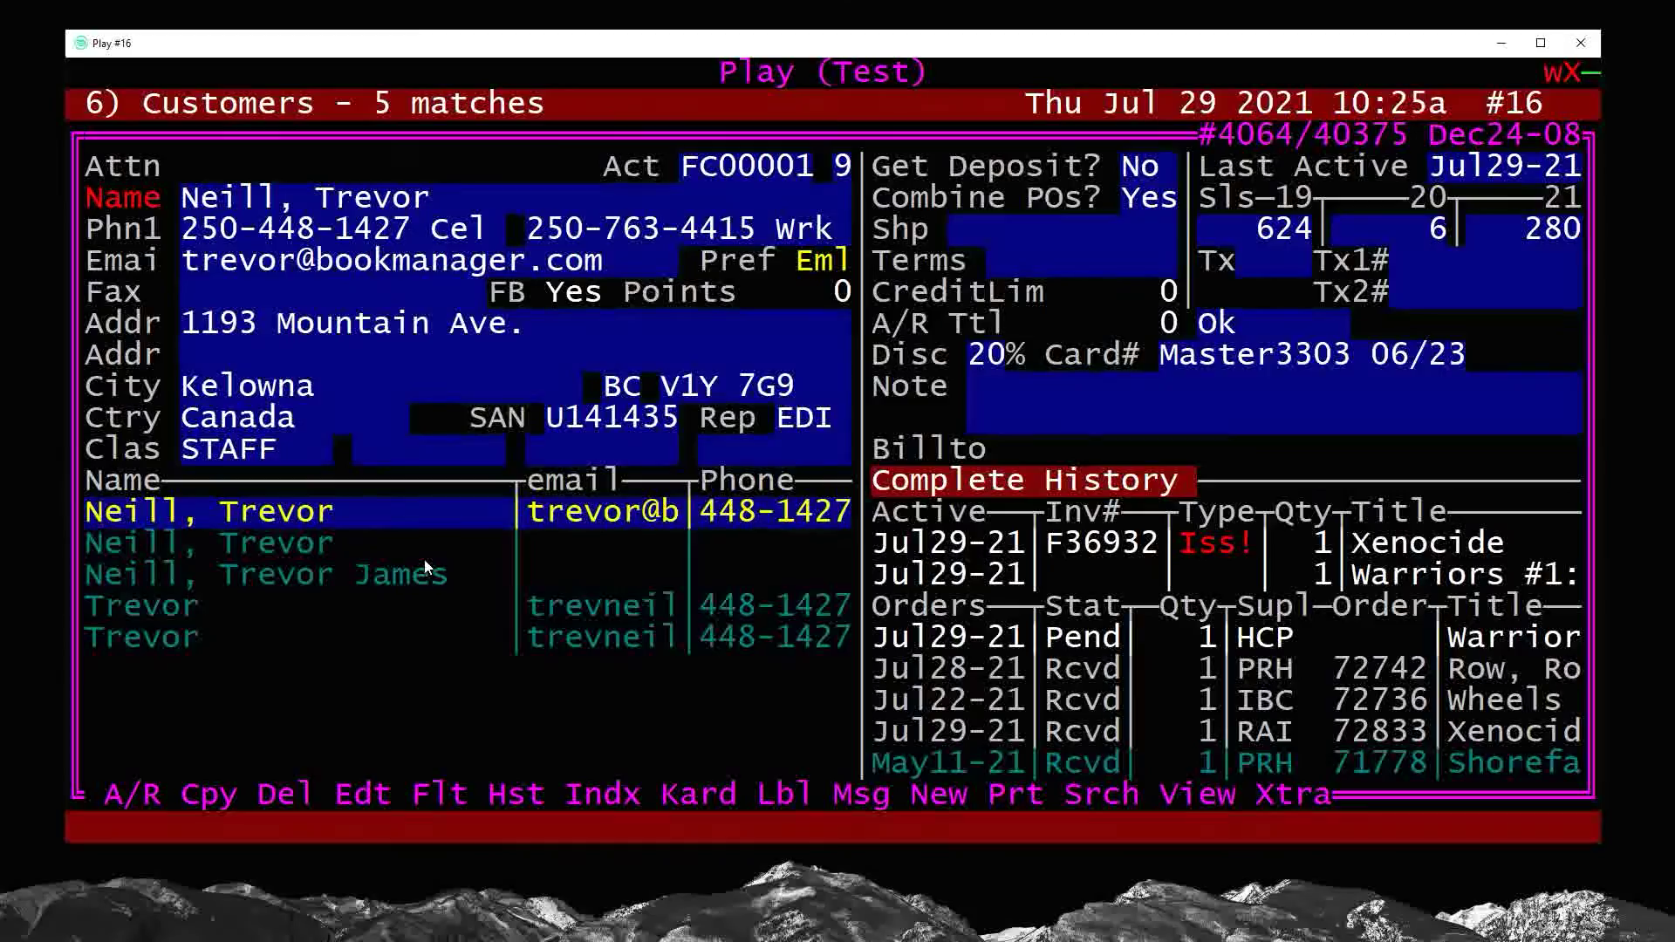
{"action": "key", "text": "Escape"}
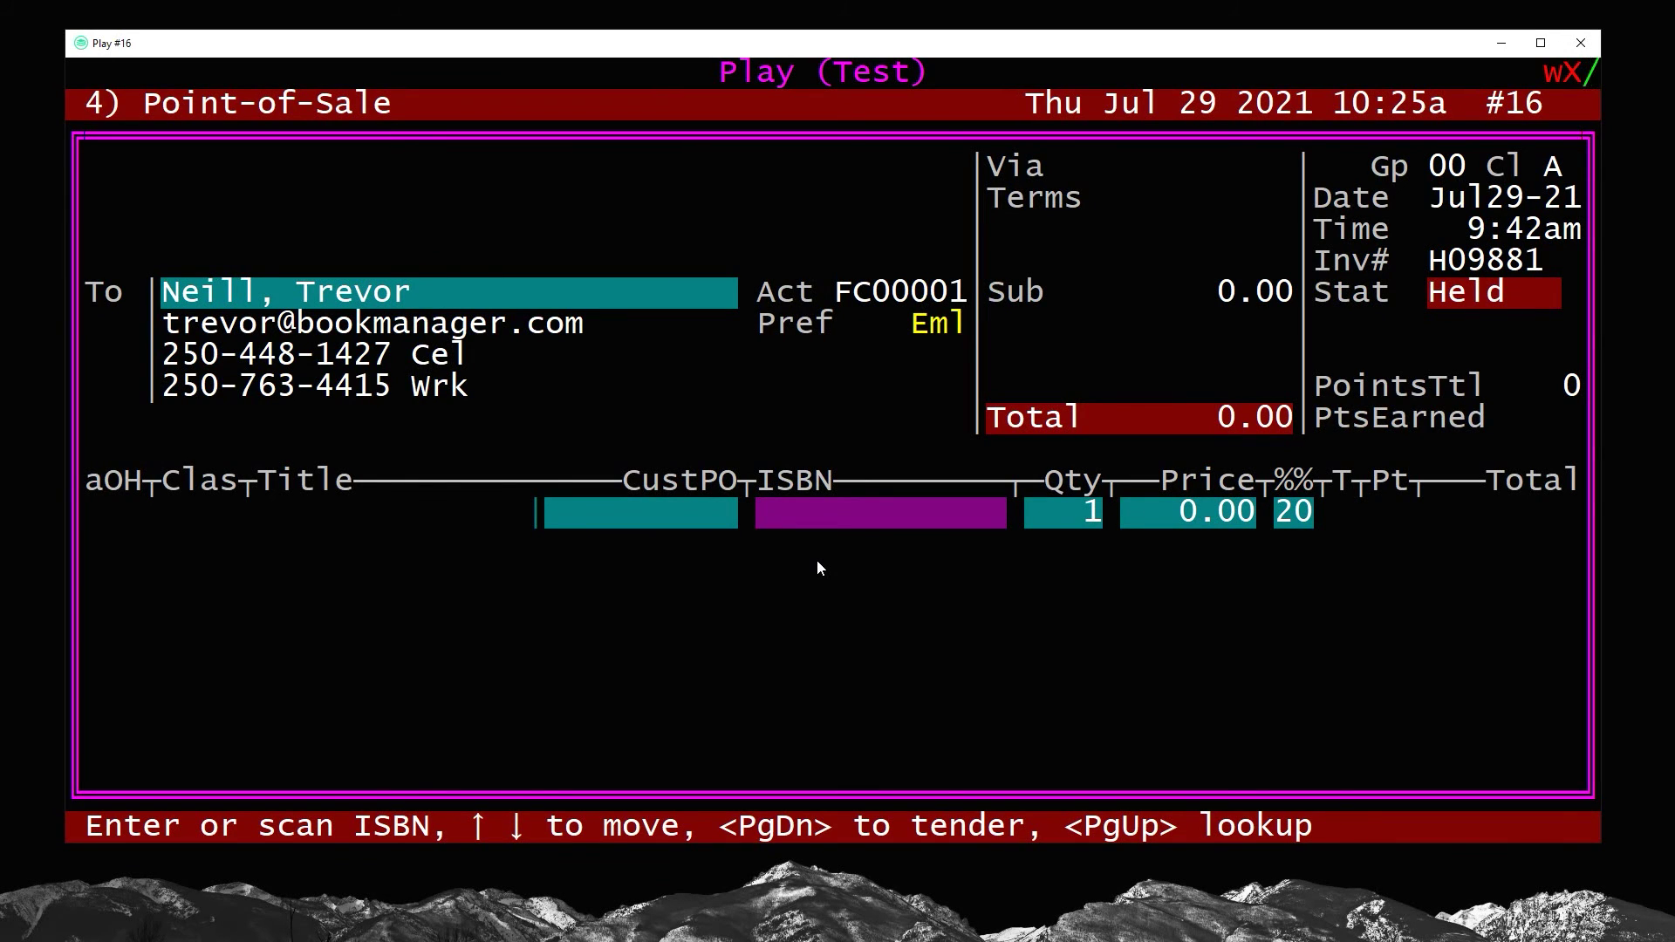
{"action": "key", "text": "Page_Up"}
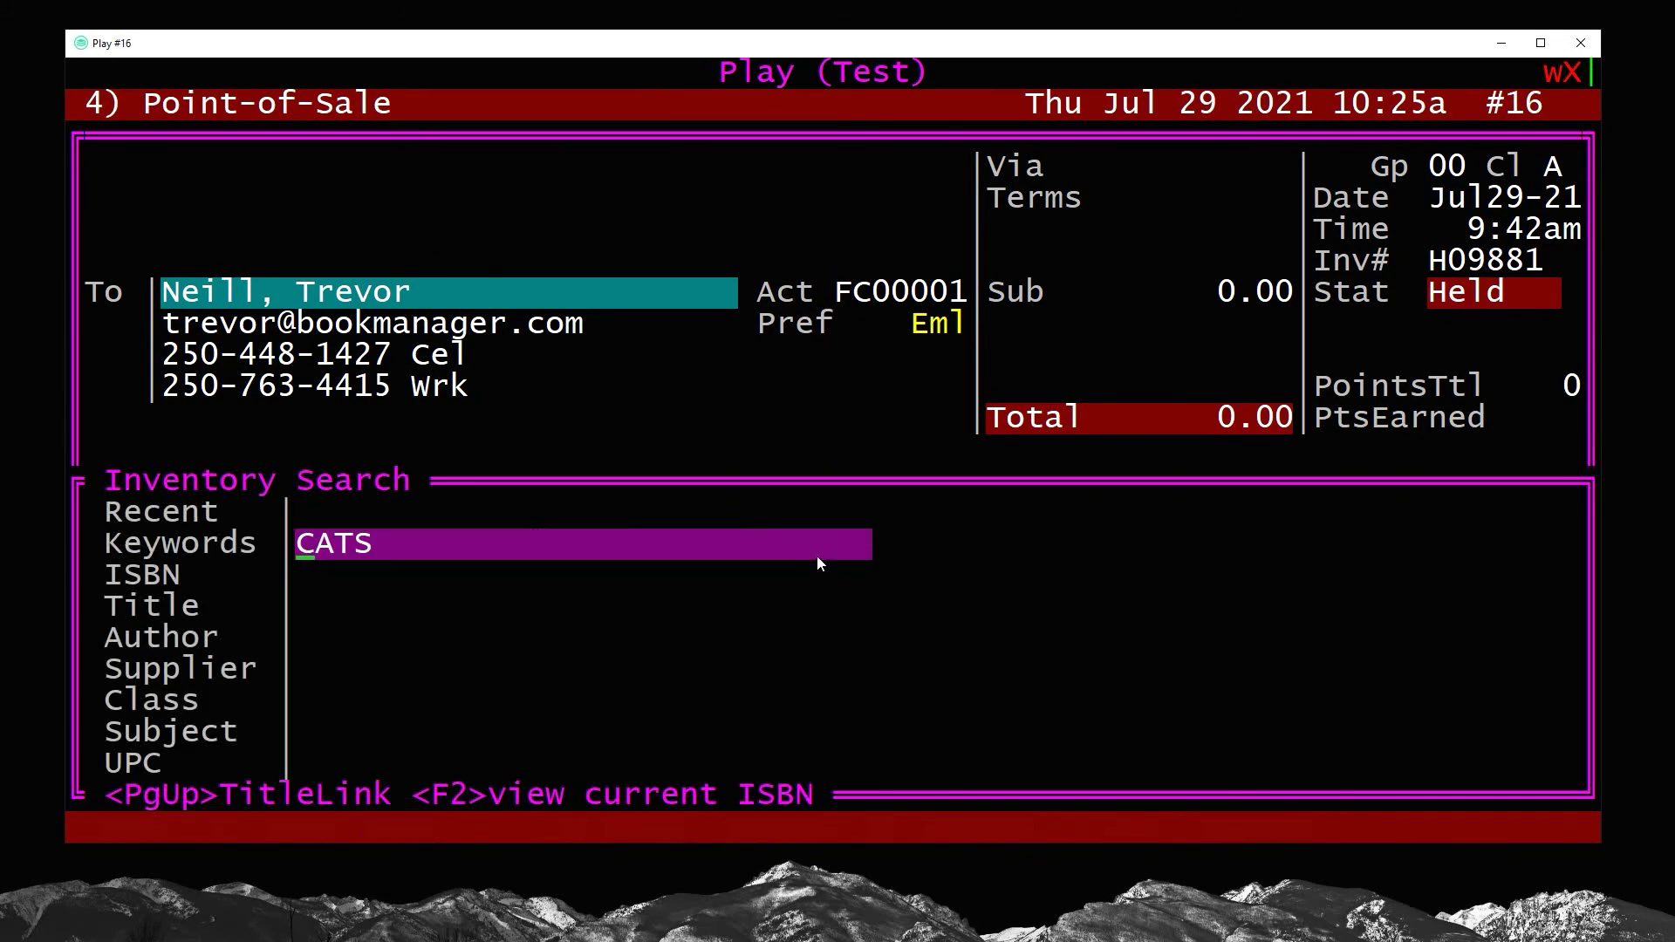
{"action": "type", "text": "9780812509250"}
{"action": "key", "text": "Return"}
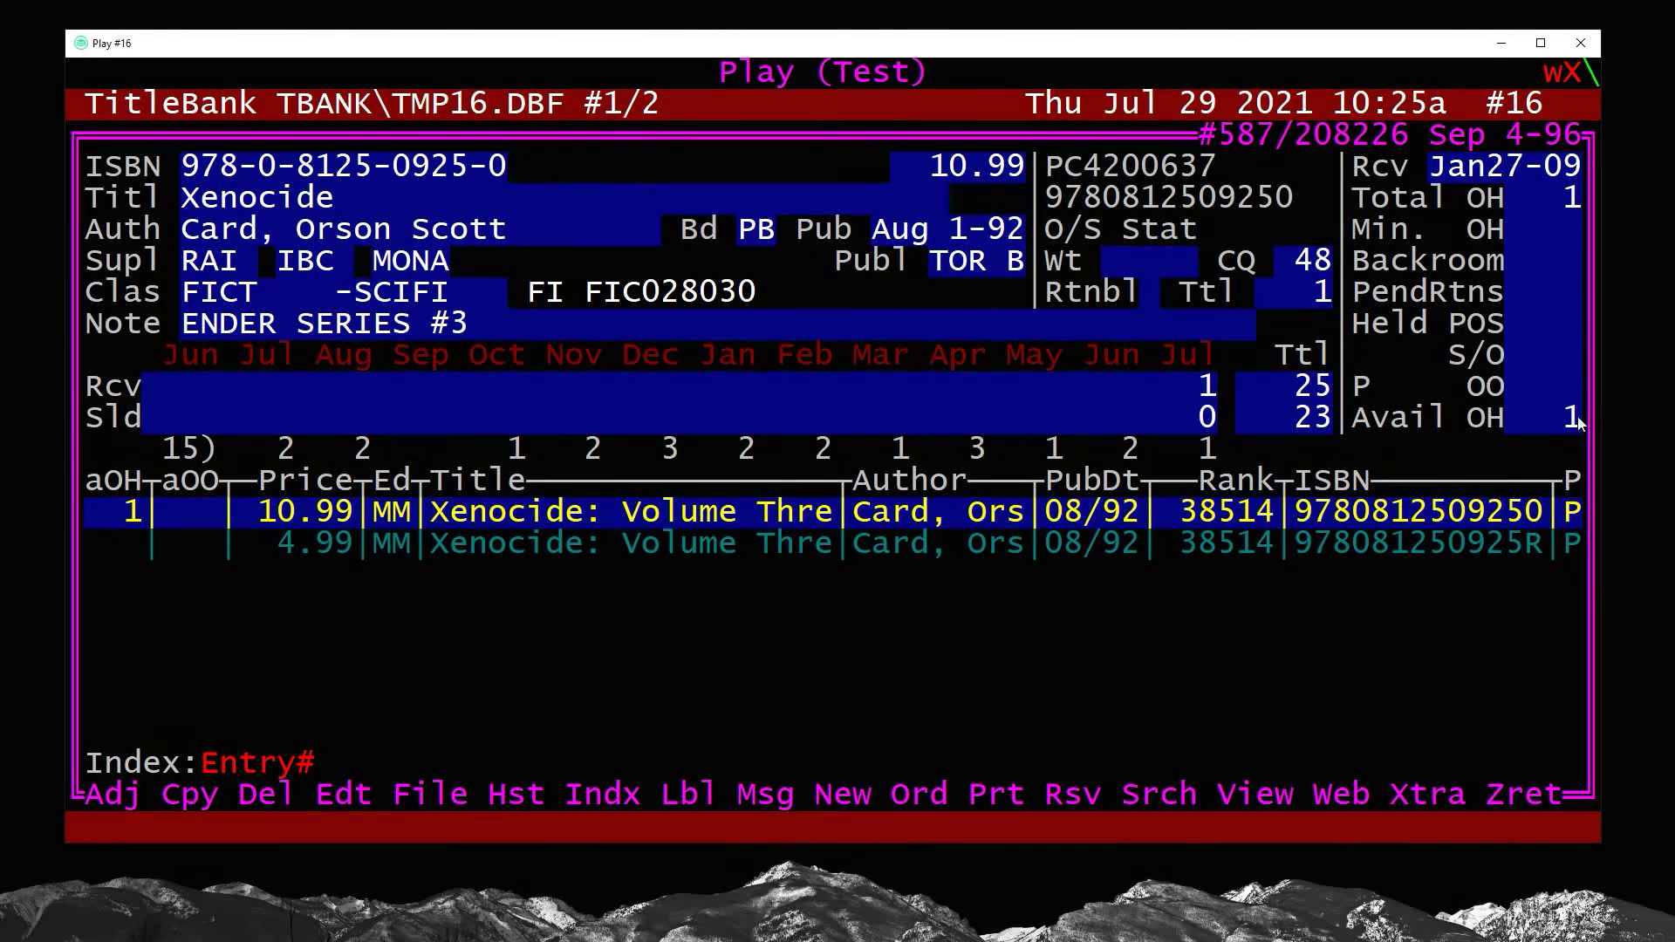
{"action": "key", "text": "F4"}
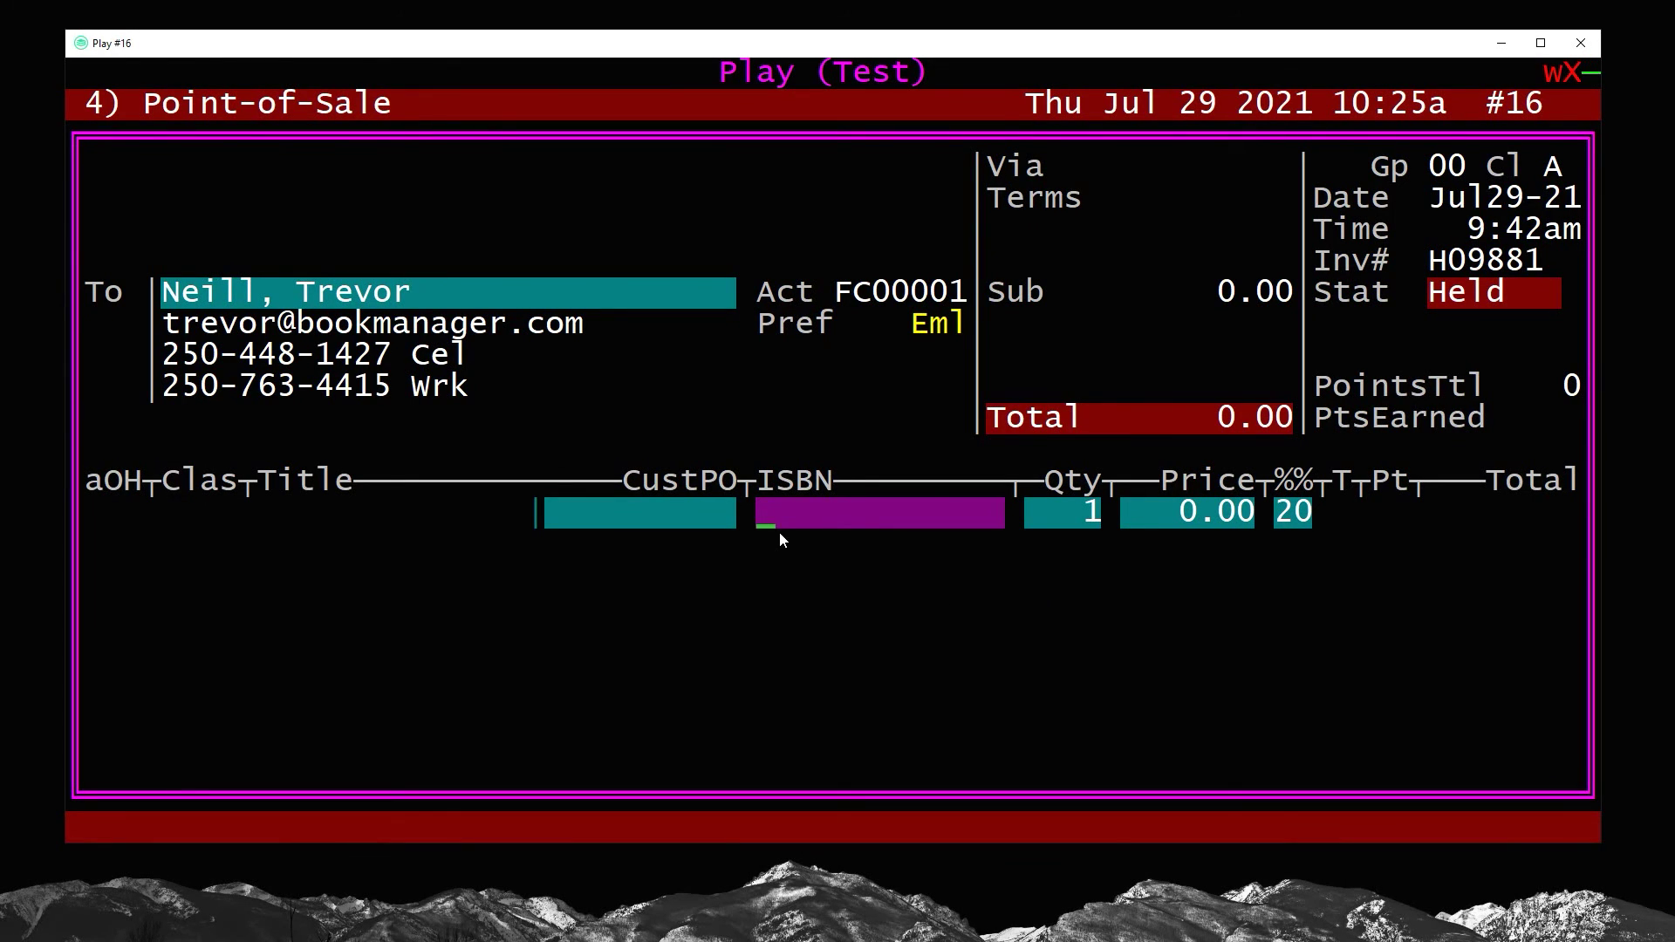
{"action": "type", "text": "9780812509250"}
{"action": "key", "text": "Return"}
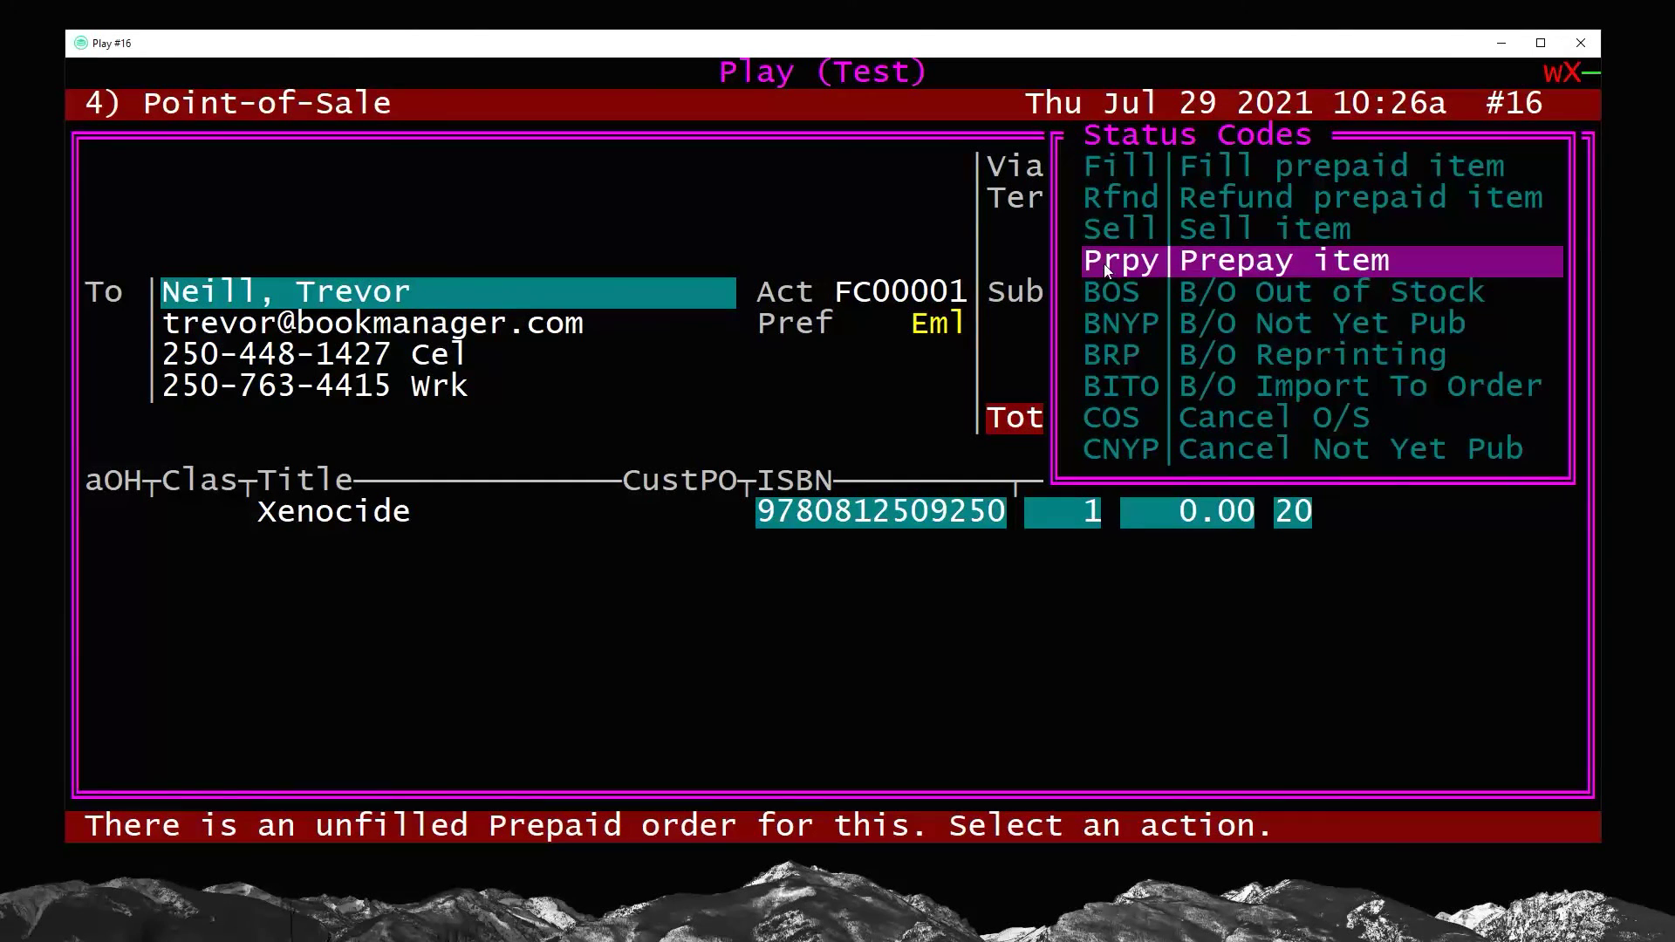
{"action": "key", "text": "Up"}
{"action": "key", "text": "Up"}
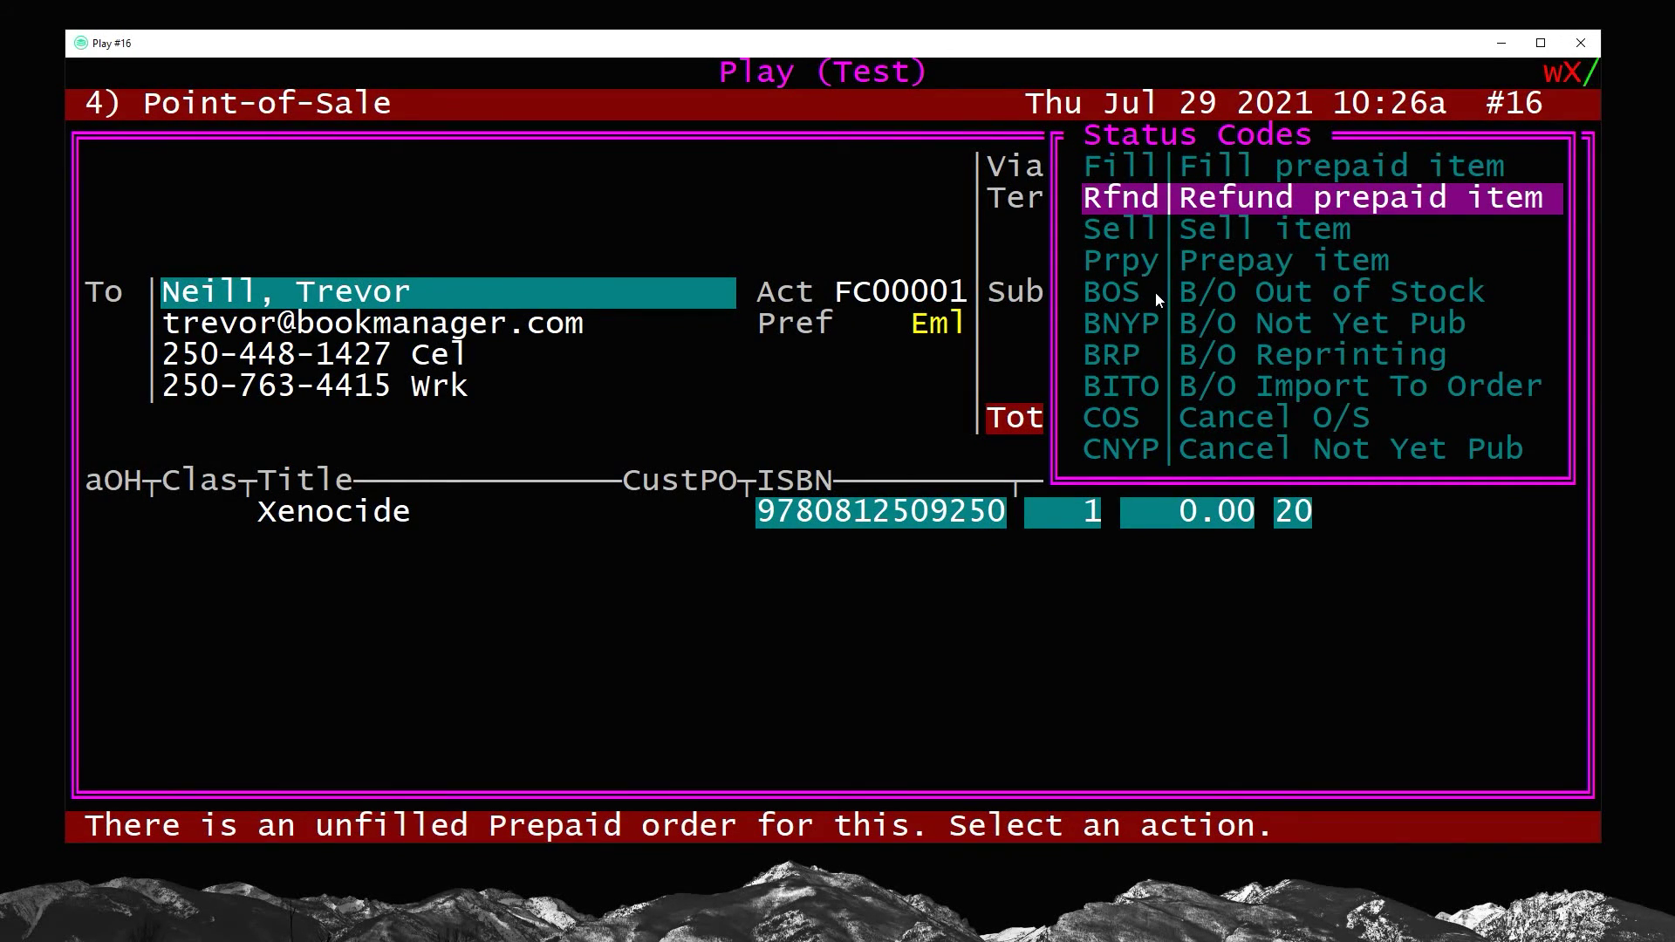
{"action": "key", "text": "Down"}
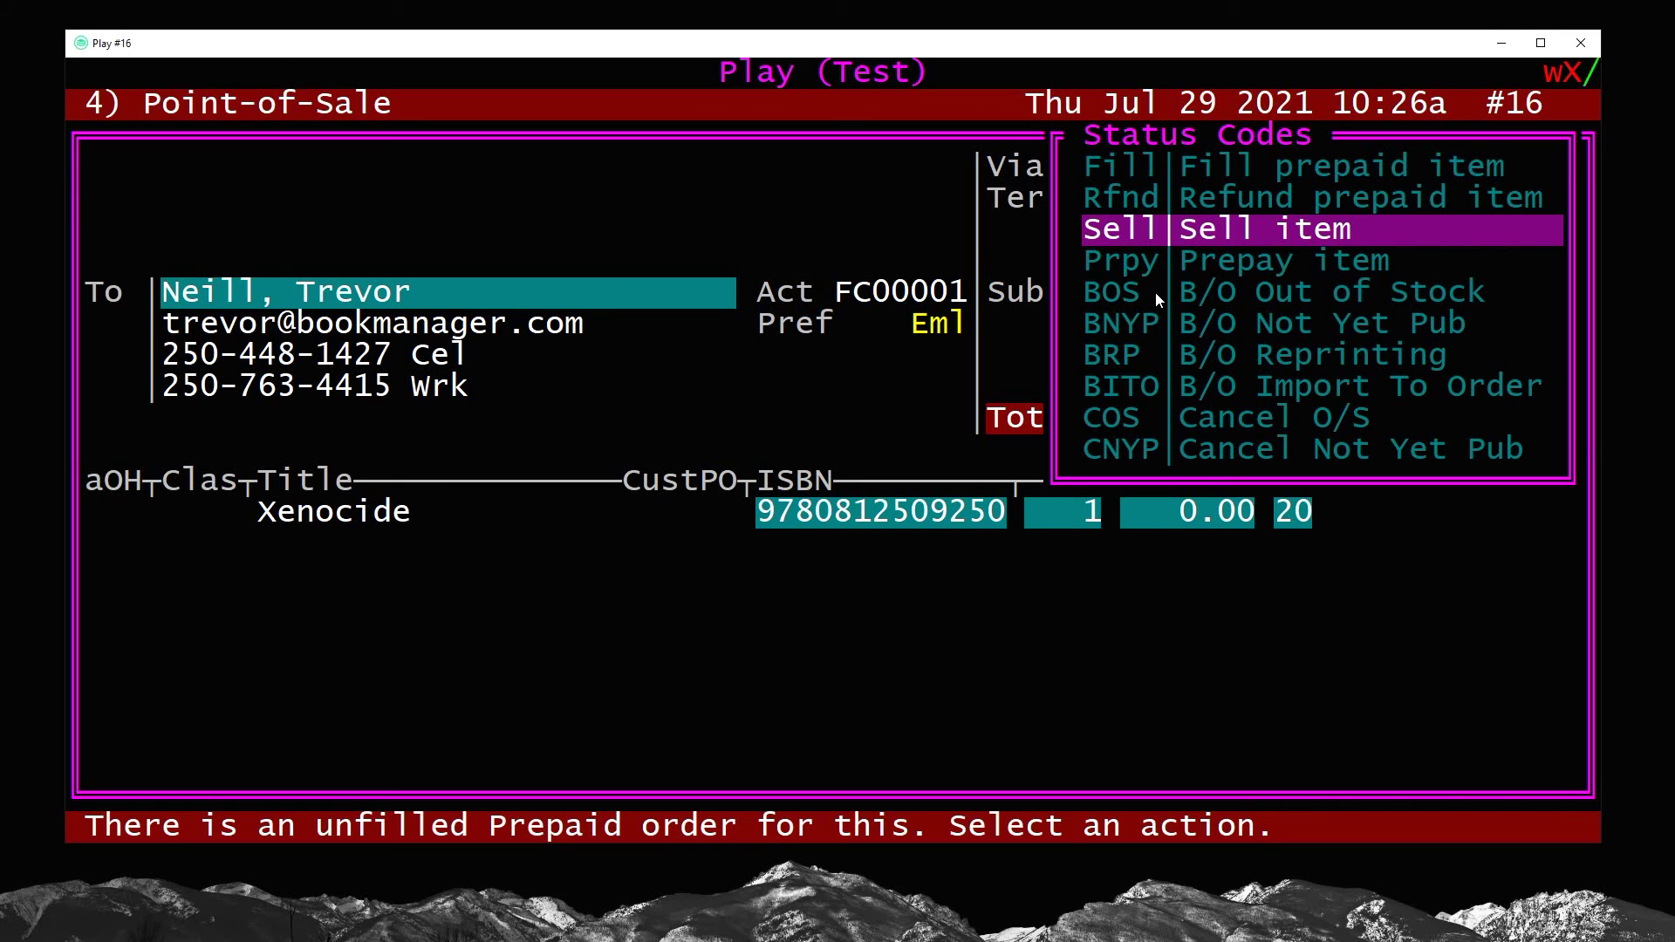
{"action": "key", "text": "Down"}
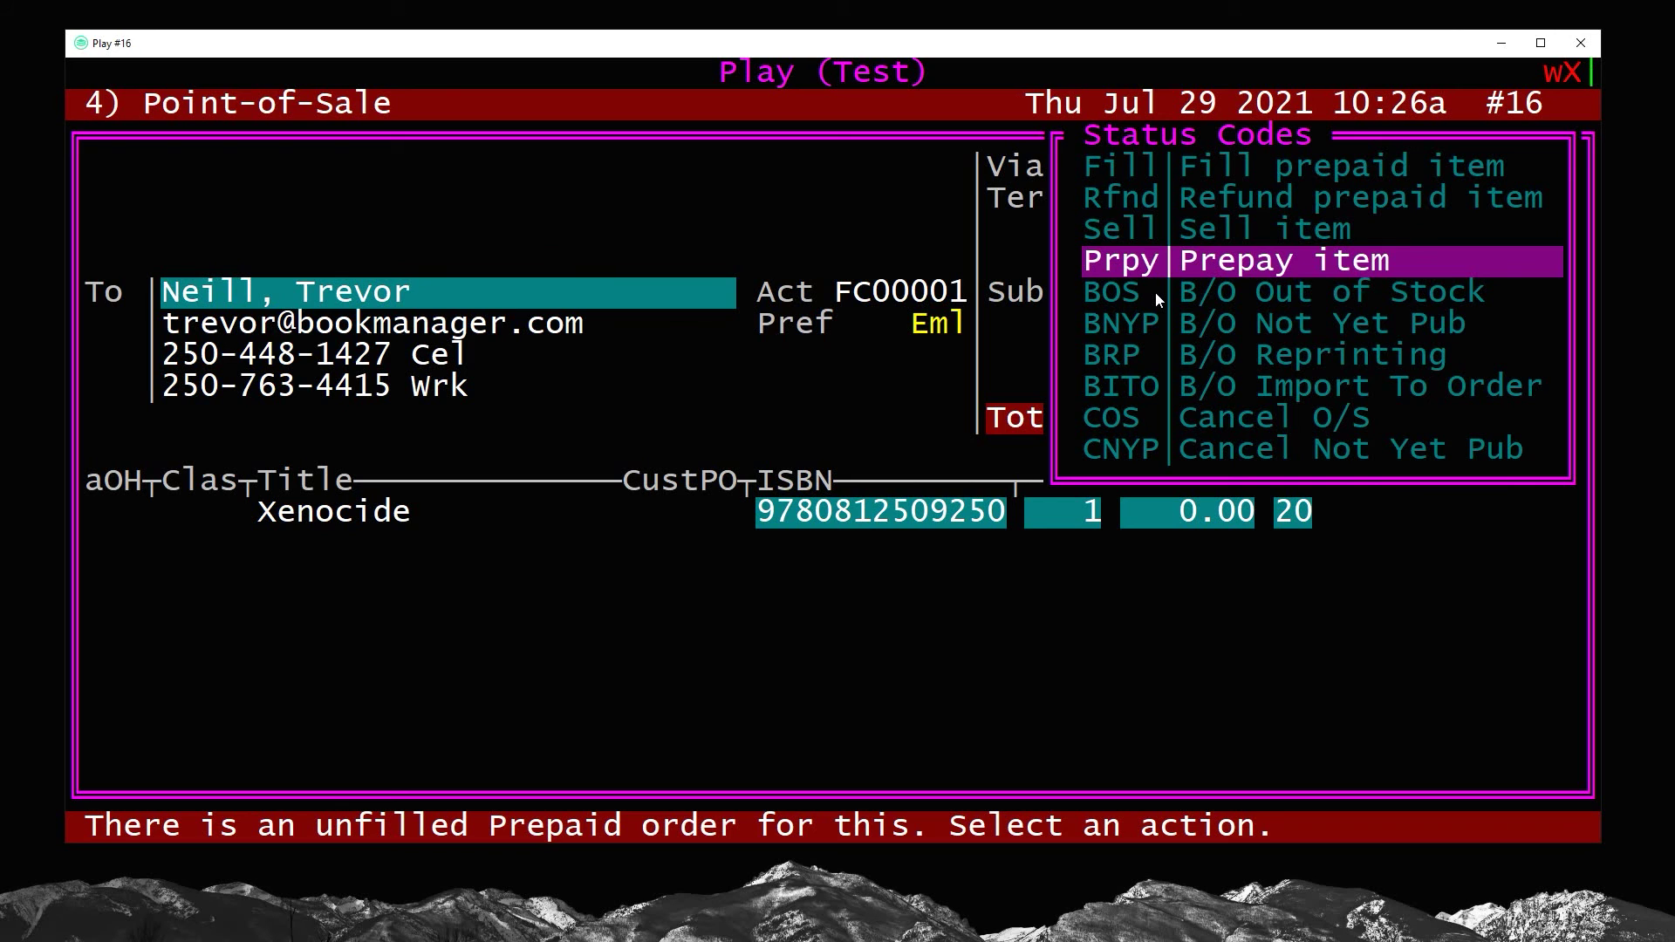
{"action": "key", "text": "Up"}
{"action": "key", "text": "Up"}
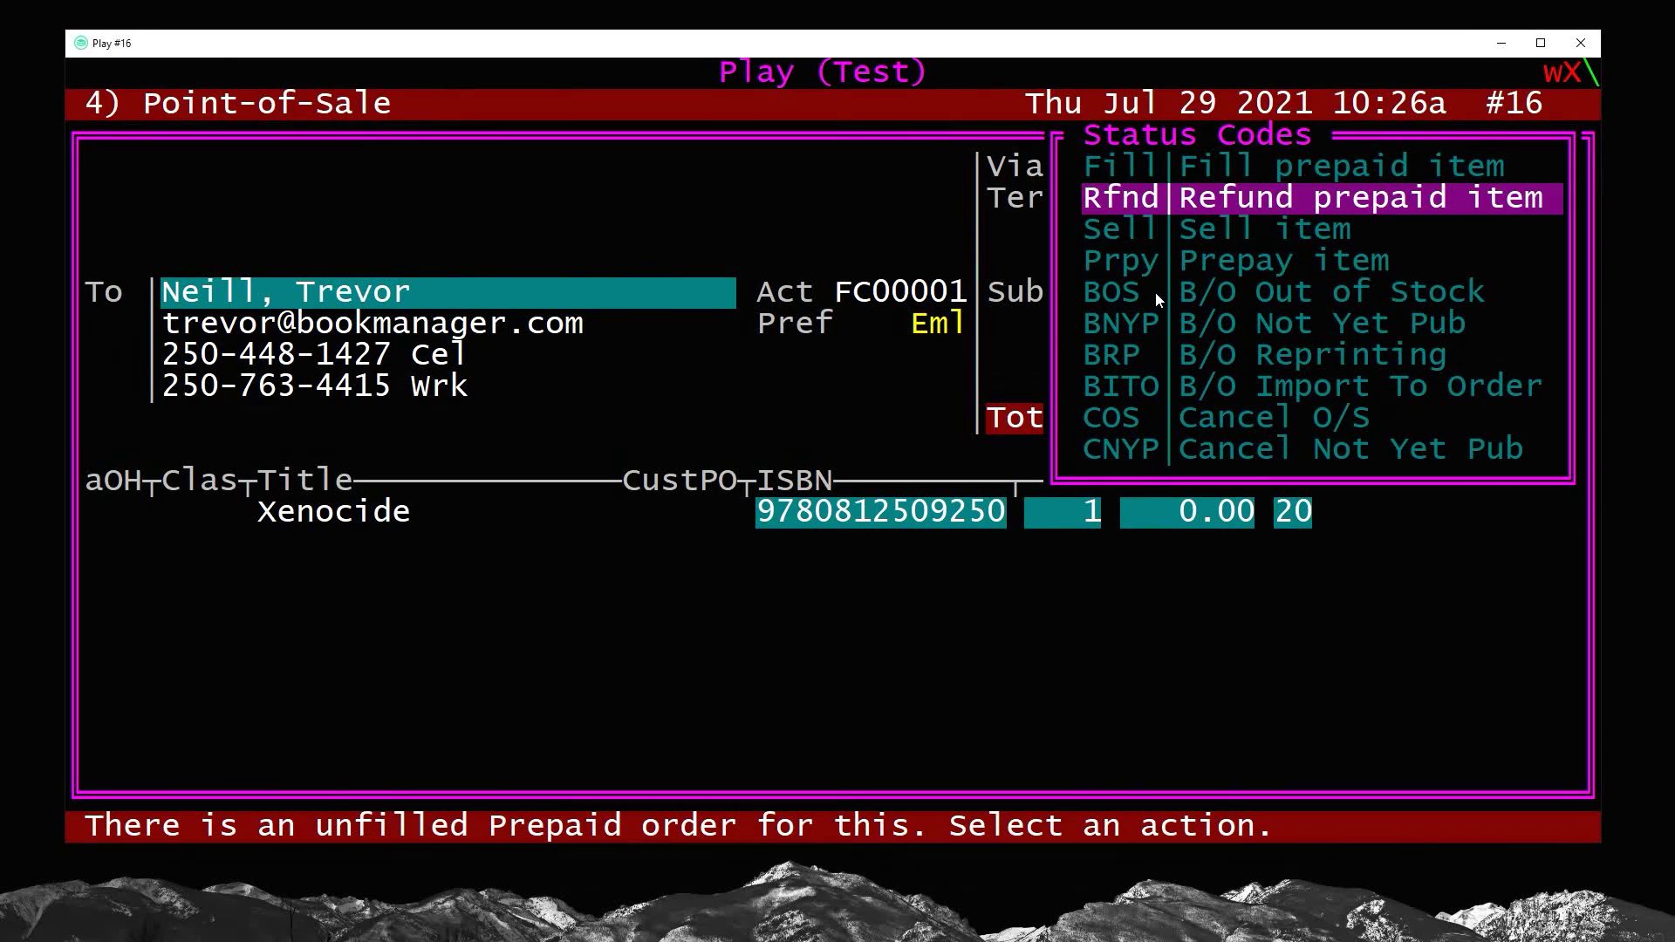
{"action": "key", "text": "Up"}
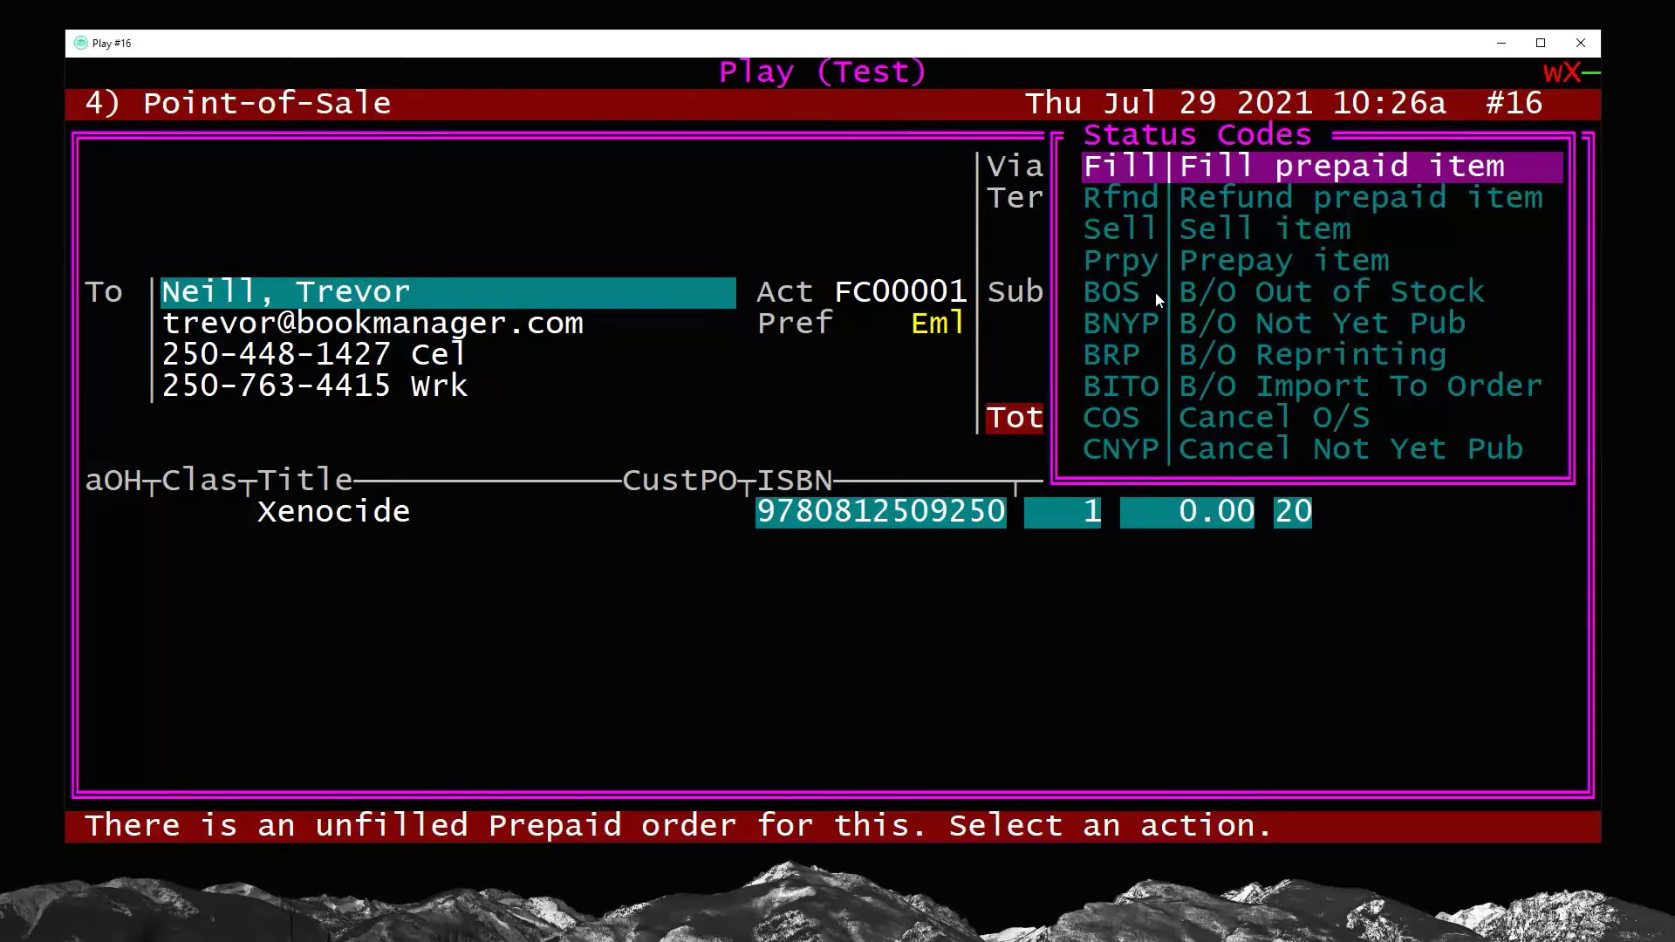
{"action": "key", "text": "Down"}
{"action": "key", "text": "Return"}
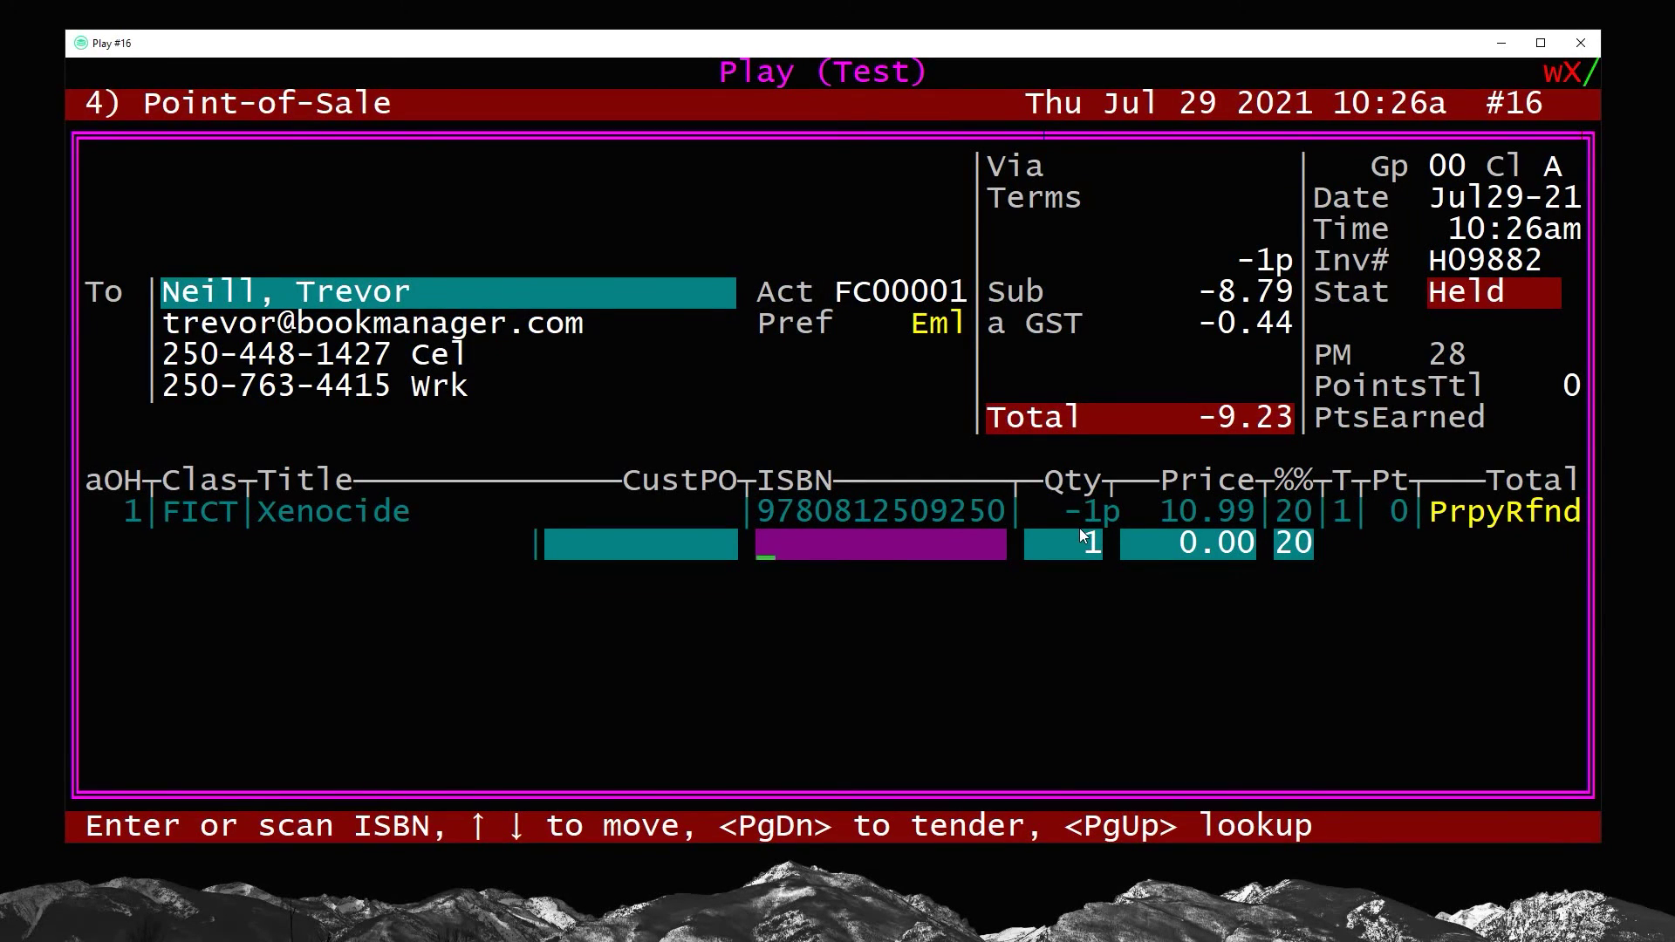
Tender the prepay refund of 9.23 to Visa and complete the sale with a receipt
{"action": "key", "text": "Page_Down"}
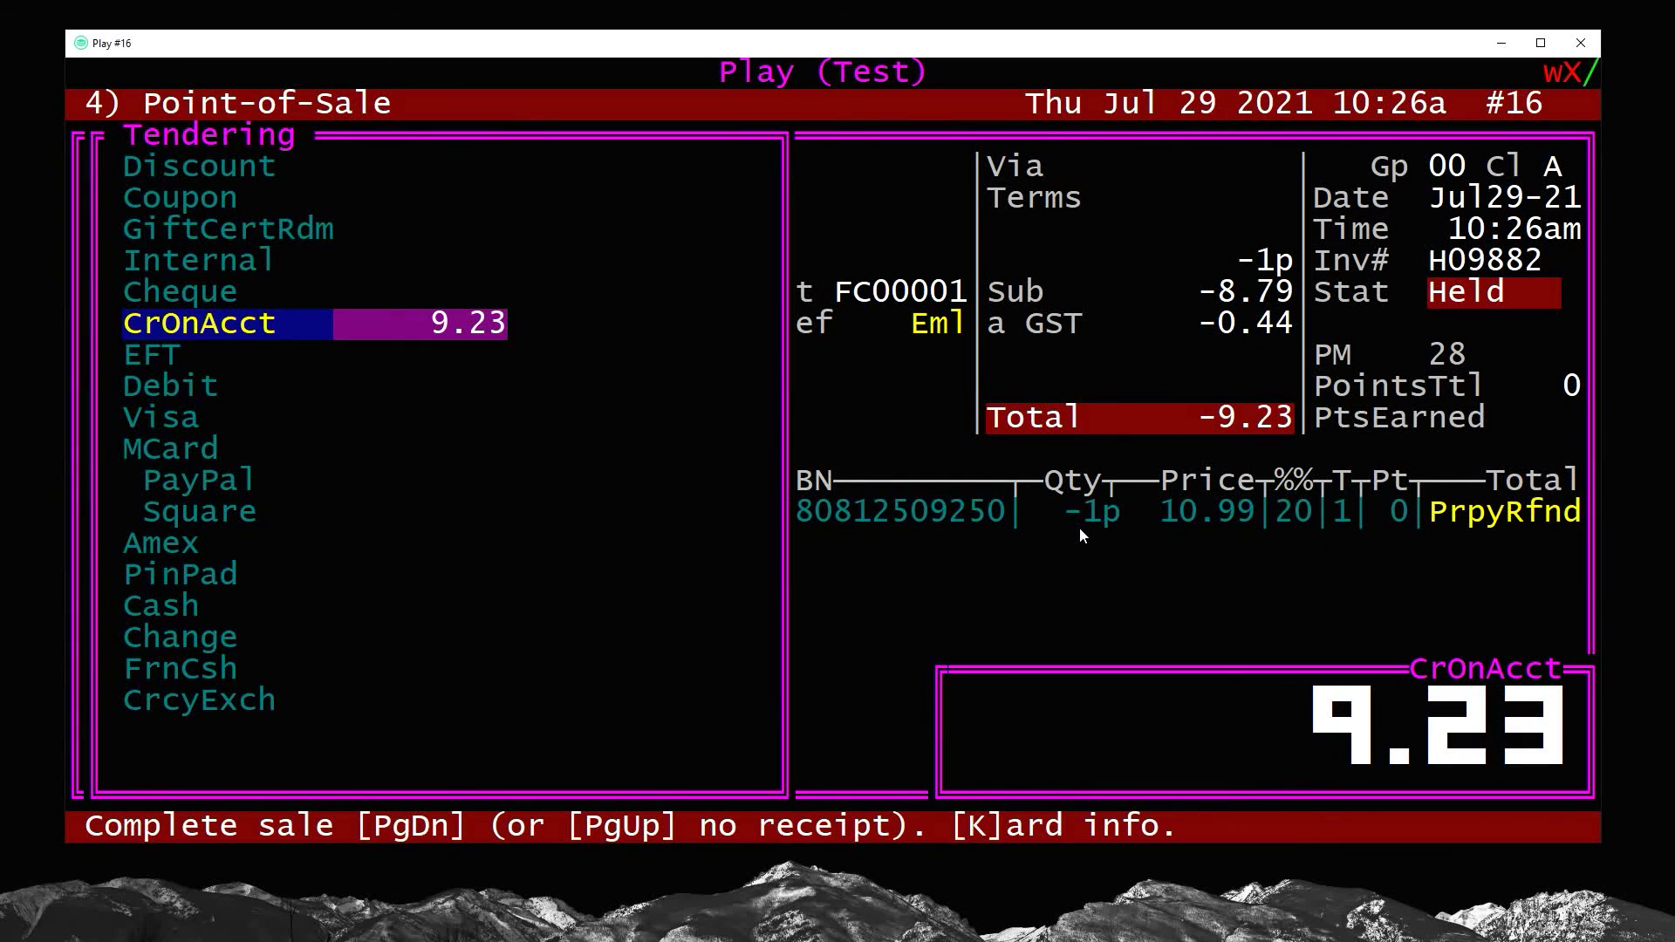
{"action": "key", "text": "Down"}
{"action": "key", "text": "Down"}
{"action": "key", "text": "Down"}
{"action": "key", "text": "Down"}
{"action": "key", "text": "Up"}
{"action": "key", "text": "Up"}
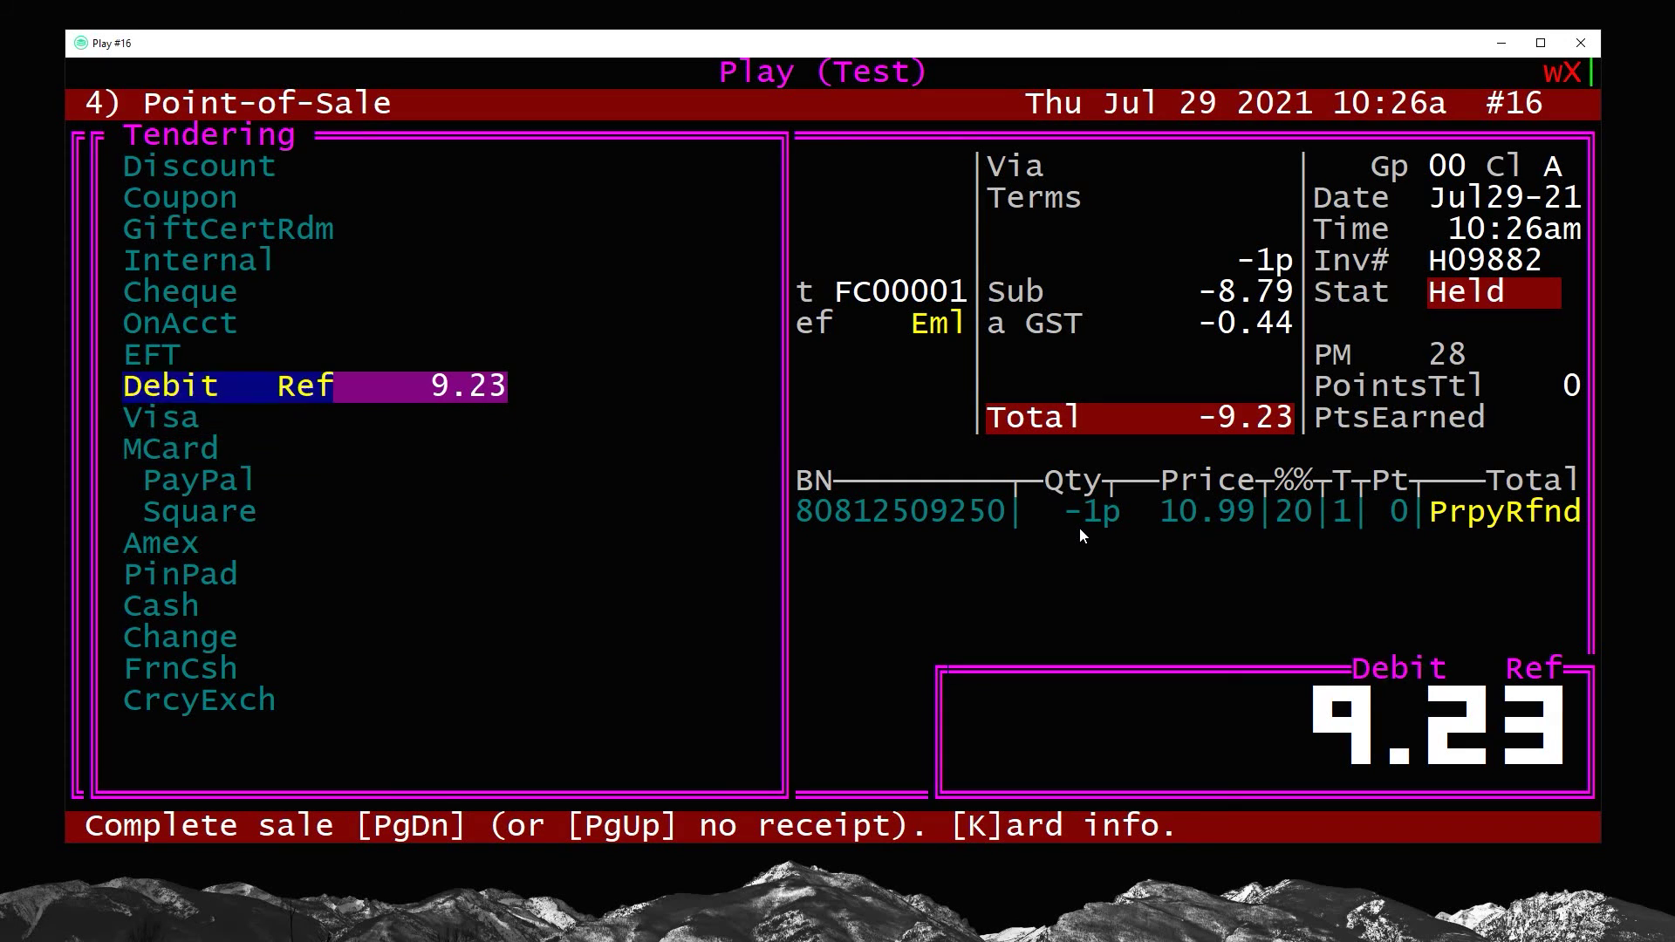
{"action": "key", "text": "Up"}
{"action": "key", "text": "Up"}
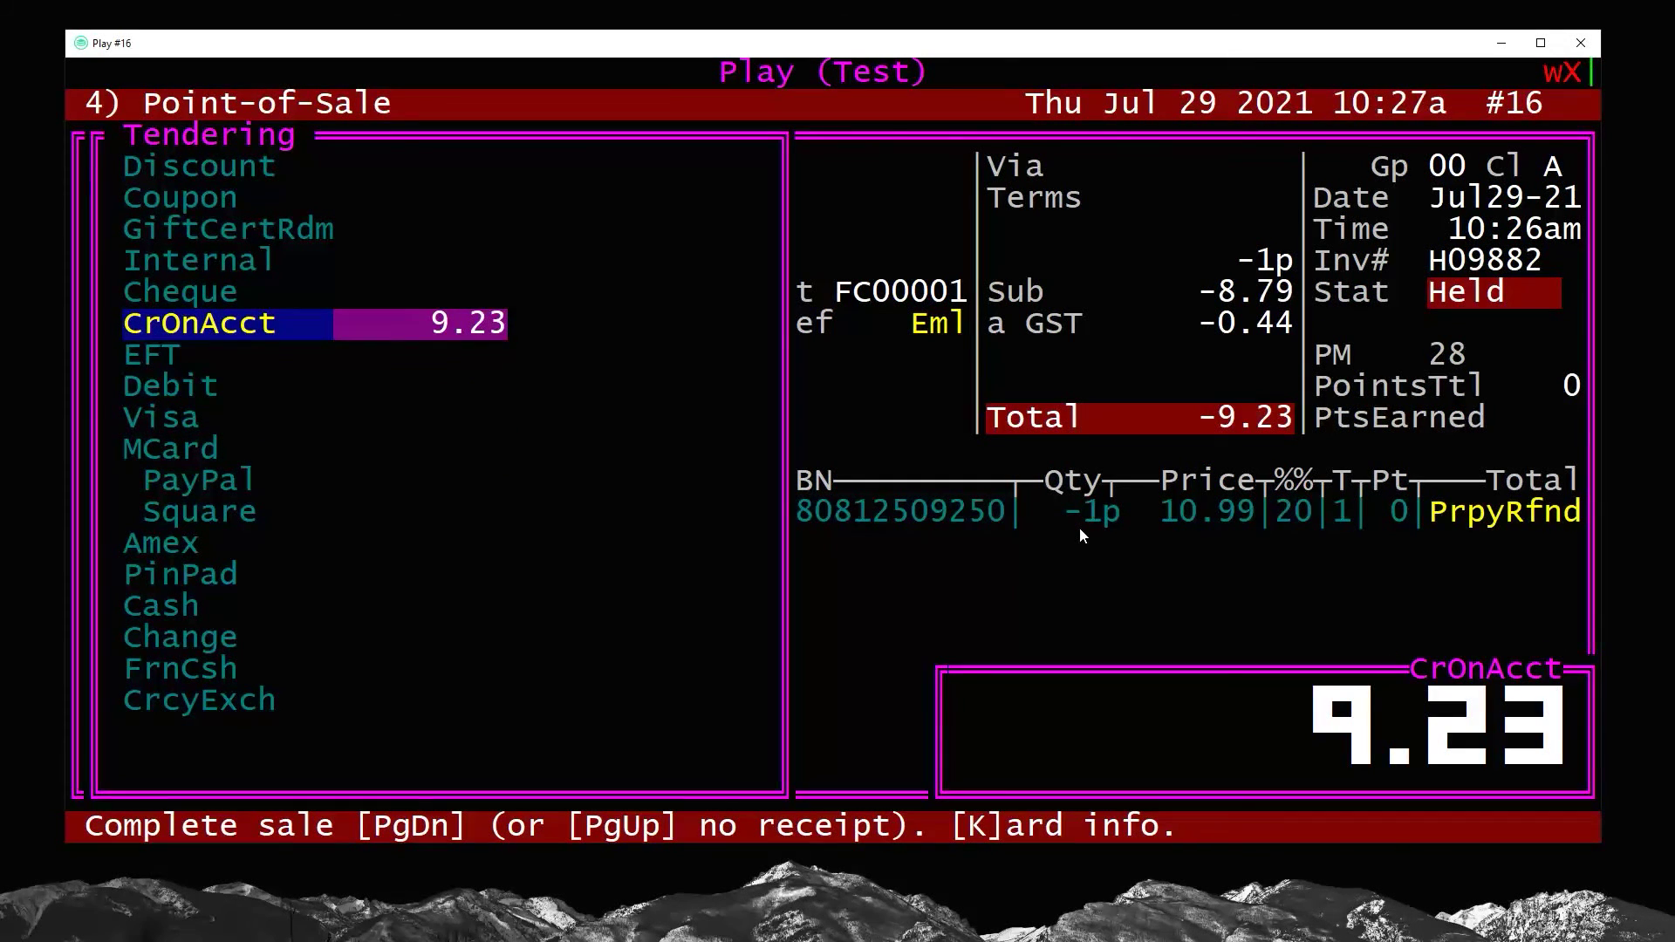
{"action": "key", "text": "Down"}
{"action": "key", "text": "Down"}
{"action": "key", "text": "Down"}
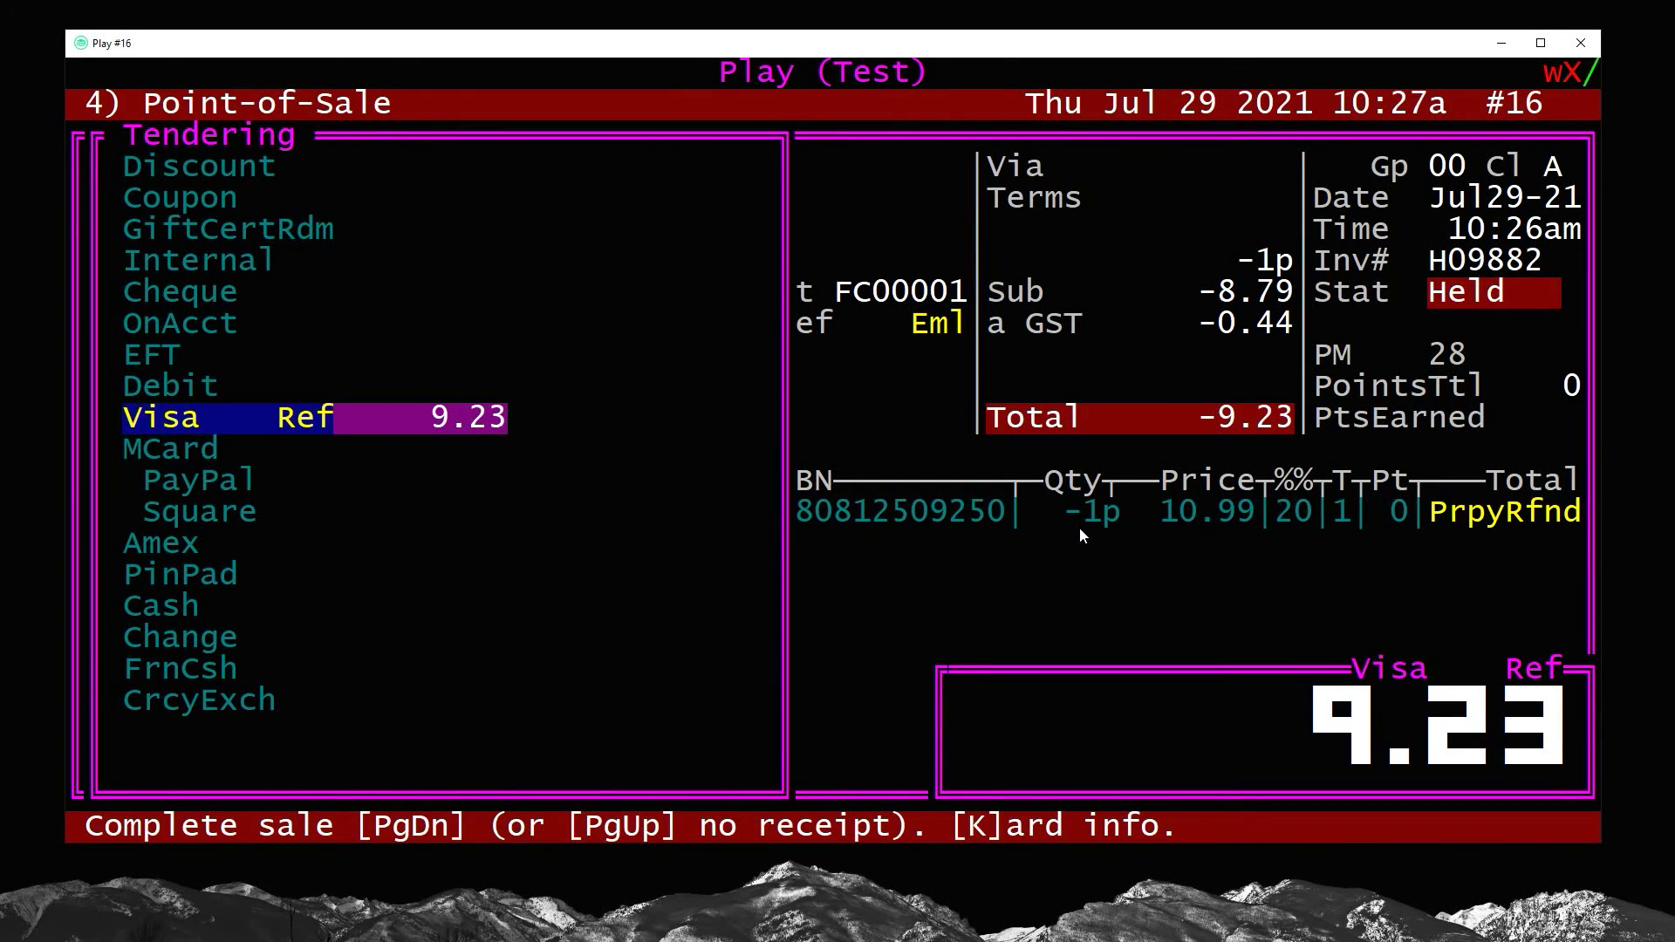
{"action": "key", "text": "Page_Down"}
{"action": "left_click_drag", "start_coordinate": [1431, 511], "coordinate": [1581, 512]}
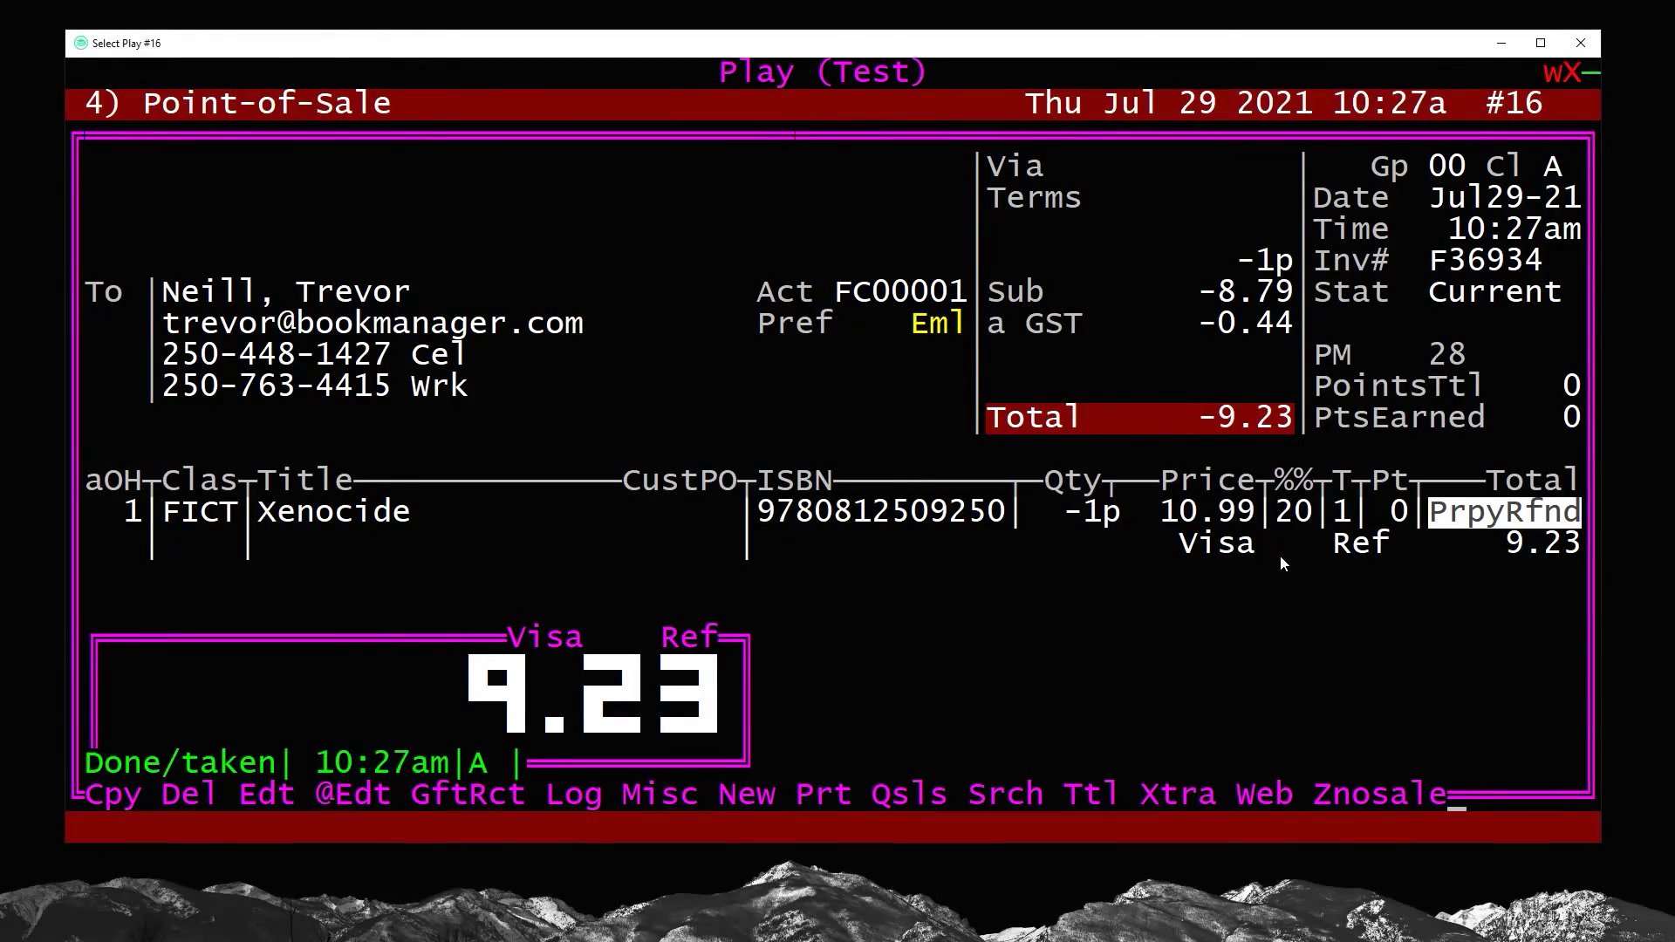
Open the customer's record from the completed refund and list the Prepays history
{"action": "key", "text": "F6"}
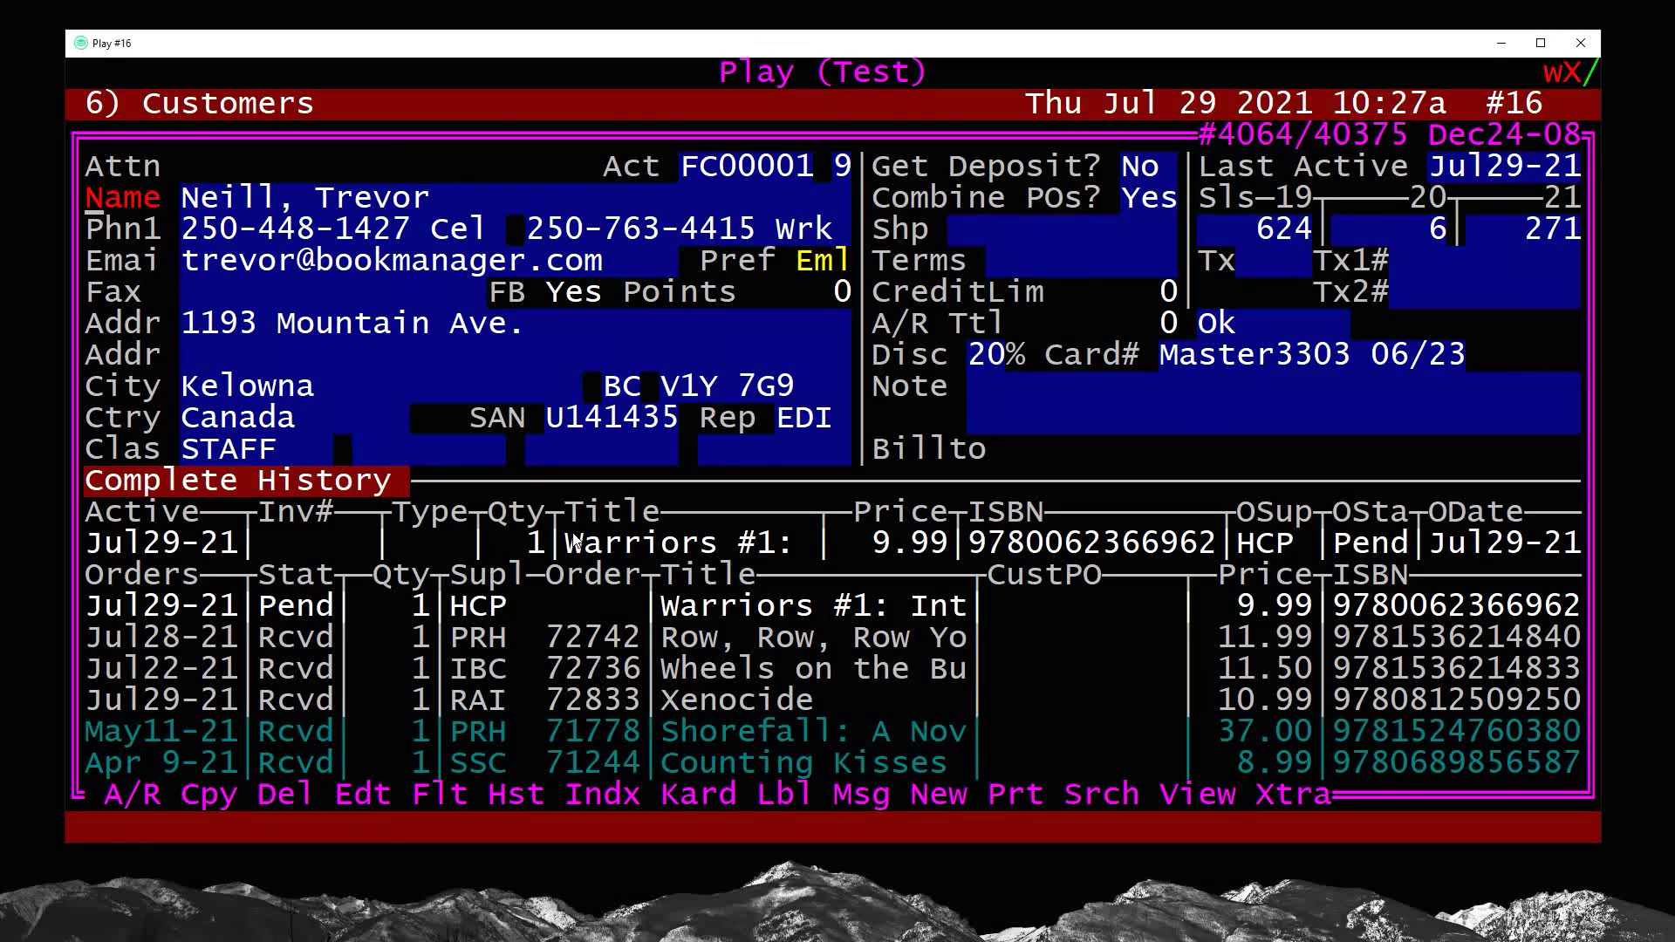
{"action": "key", "text": "h"}
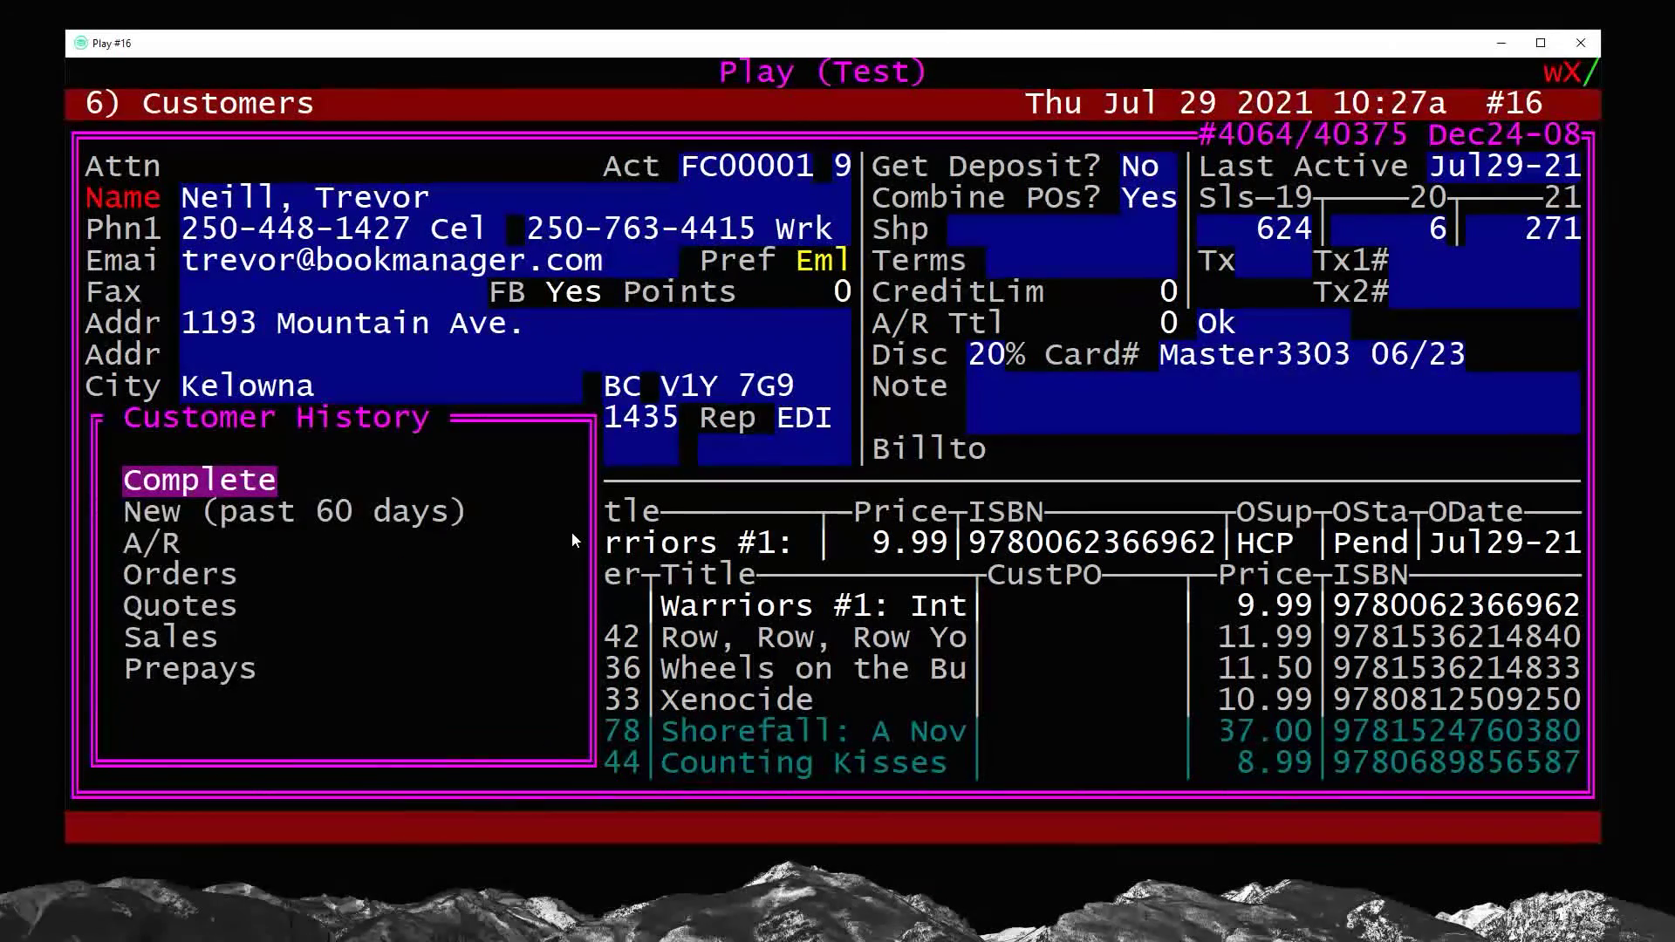
{"action": "key", "text": "Down"}
{"action": "key", "text": "Down"}
{"action": "key", "text": "Down"}
{"action": "key", "text": "Down"}
{"action": "key", "text": "Down"}
{"action": "key", "text": "Down"}
{"action": "key", "text": "Return"}
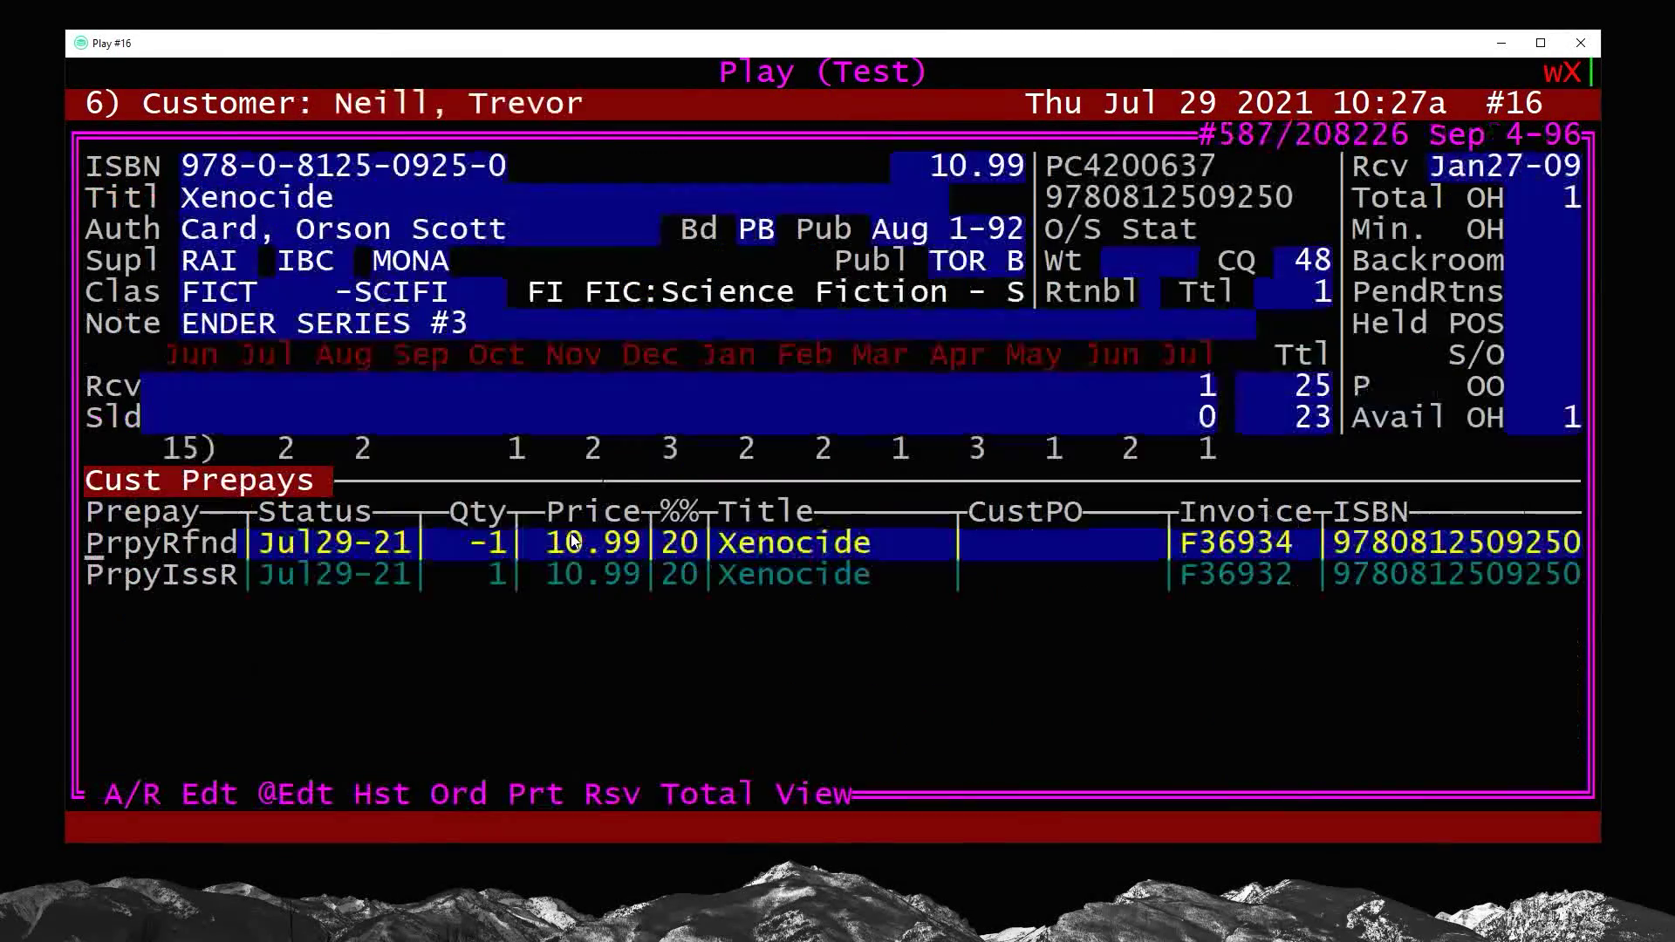
Examine the issued and refunded prepay lines for Xenocide, and return to the completed refund sale
{"action": "key", "text": "Down"}
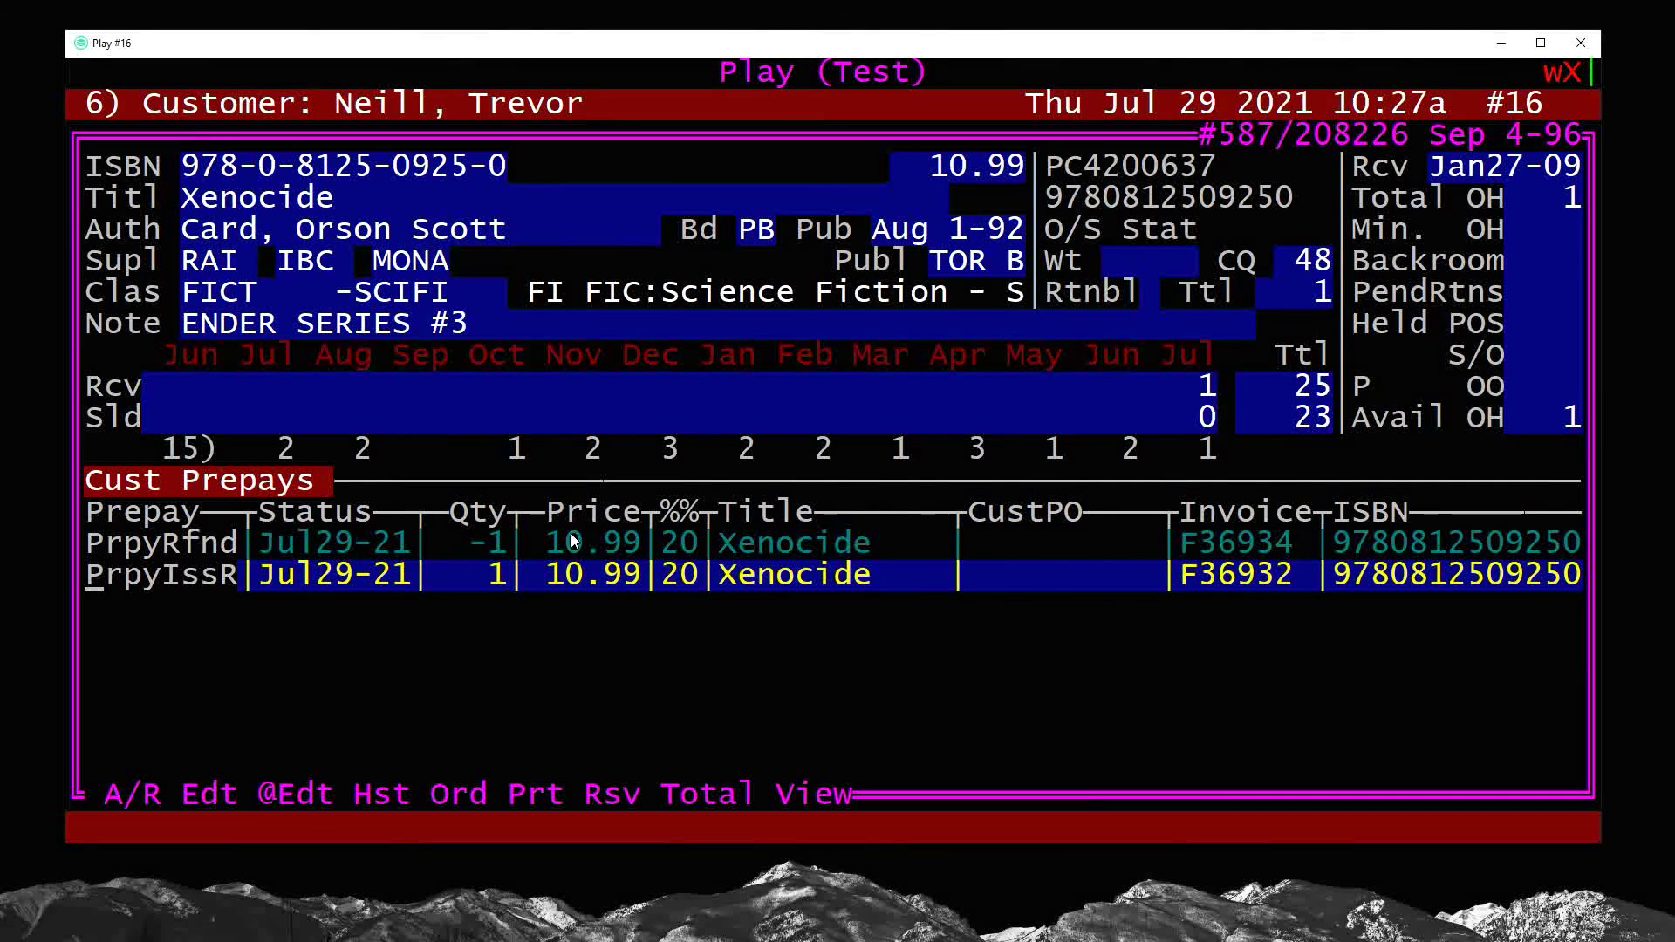
{"action": "left_click_drag", "start_coordinate": [393, 580], "coordinate": [90, 583]}
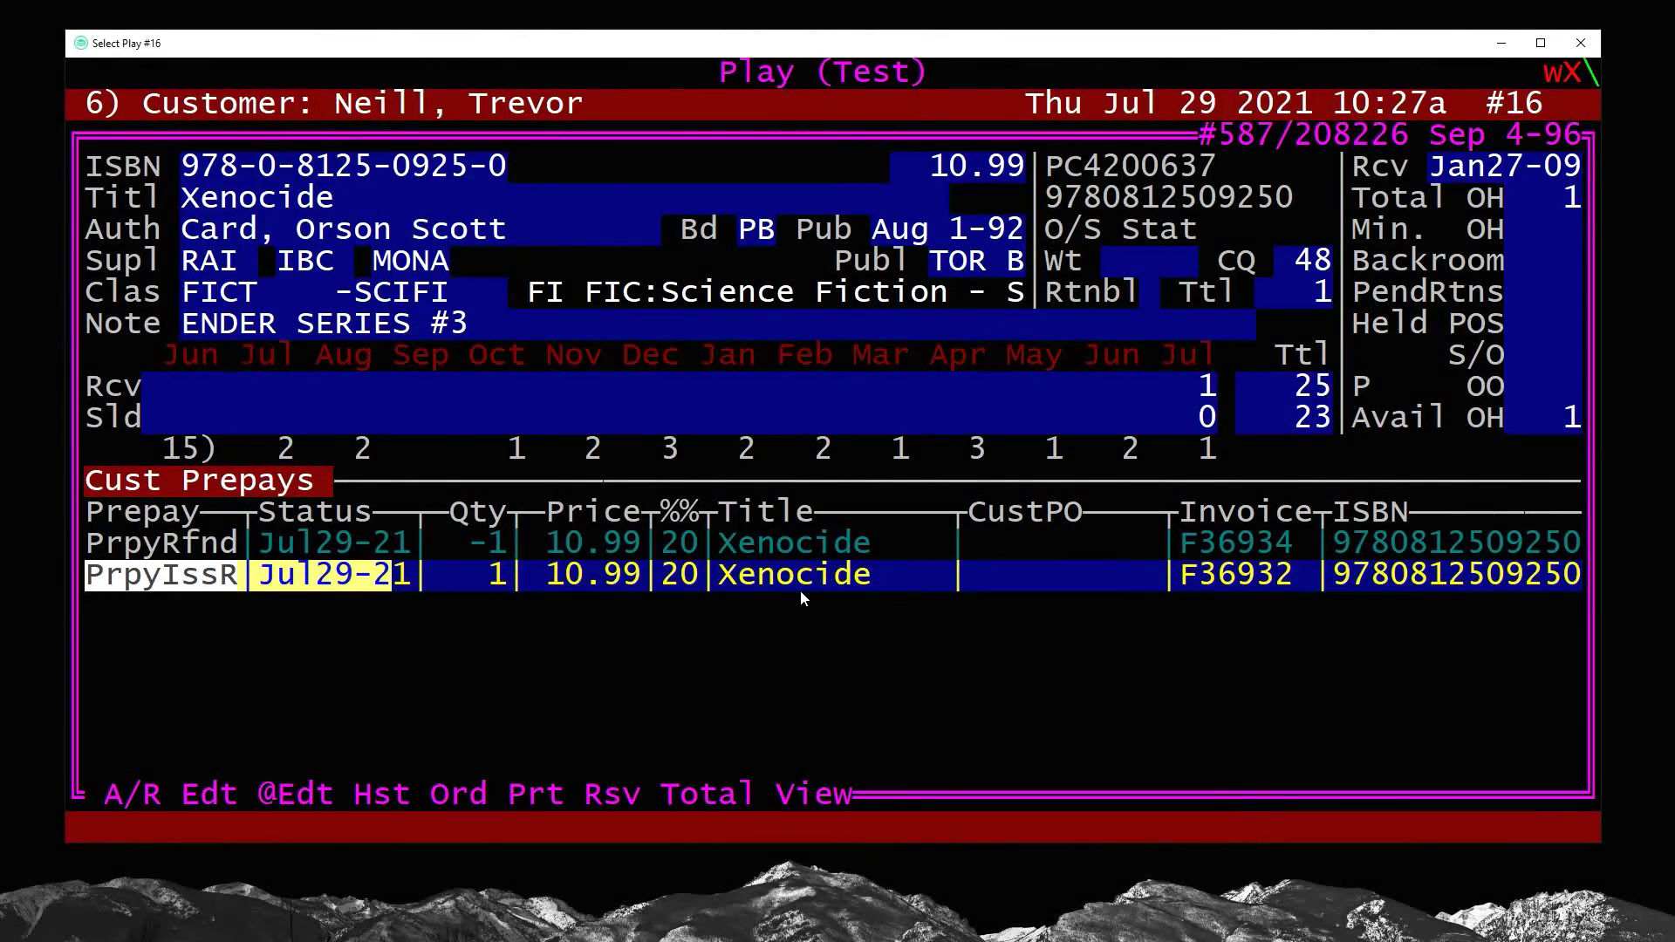
{"action": "key", "text": "Up"}
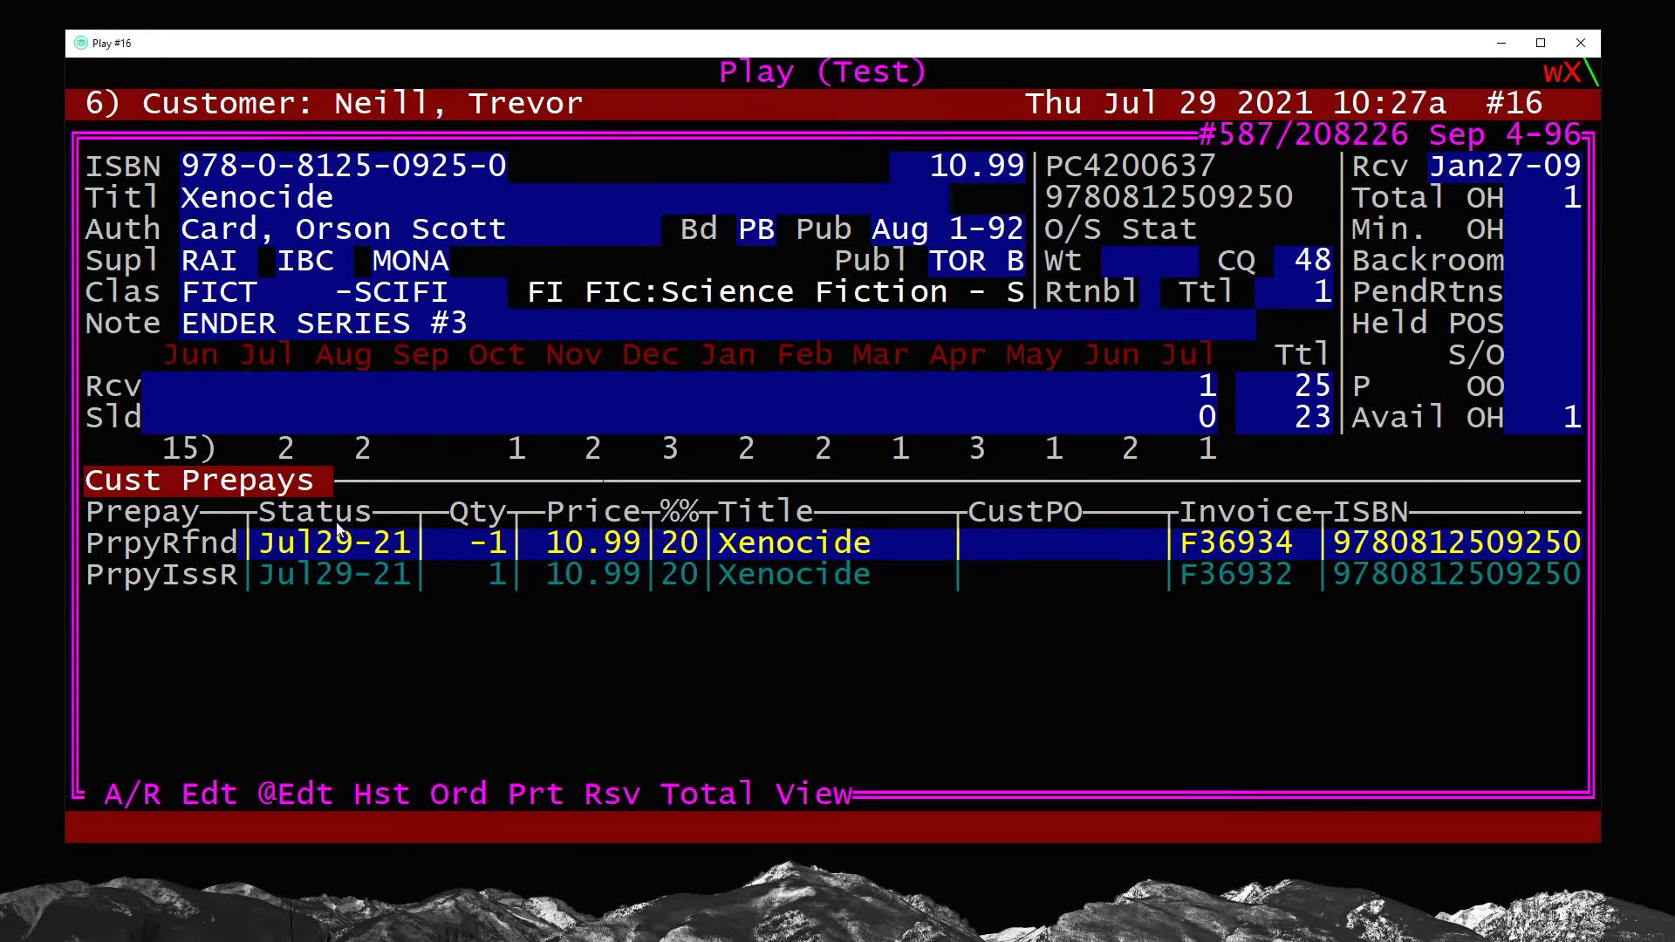
{"action": "left_click_drag", "start_coordinate": [108, 545], "coordinate": [663, 550]}
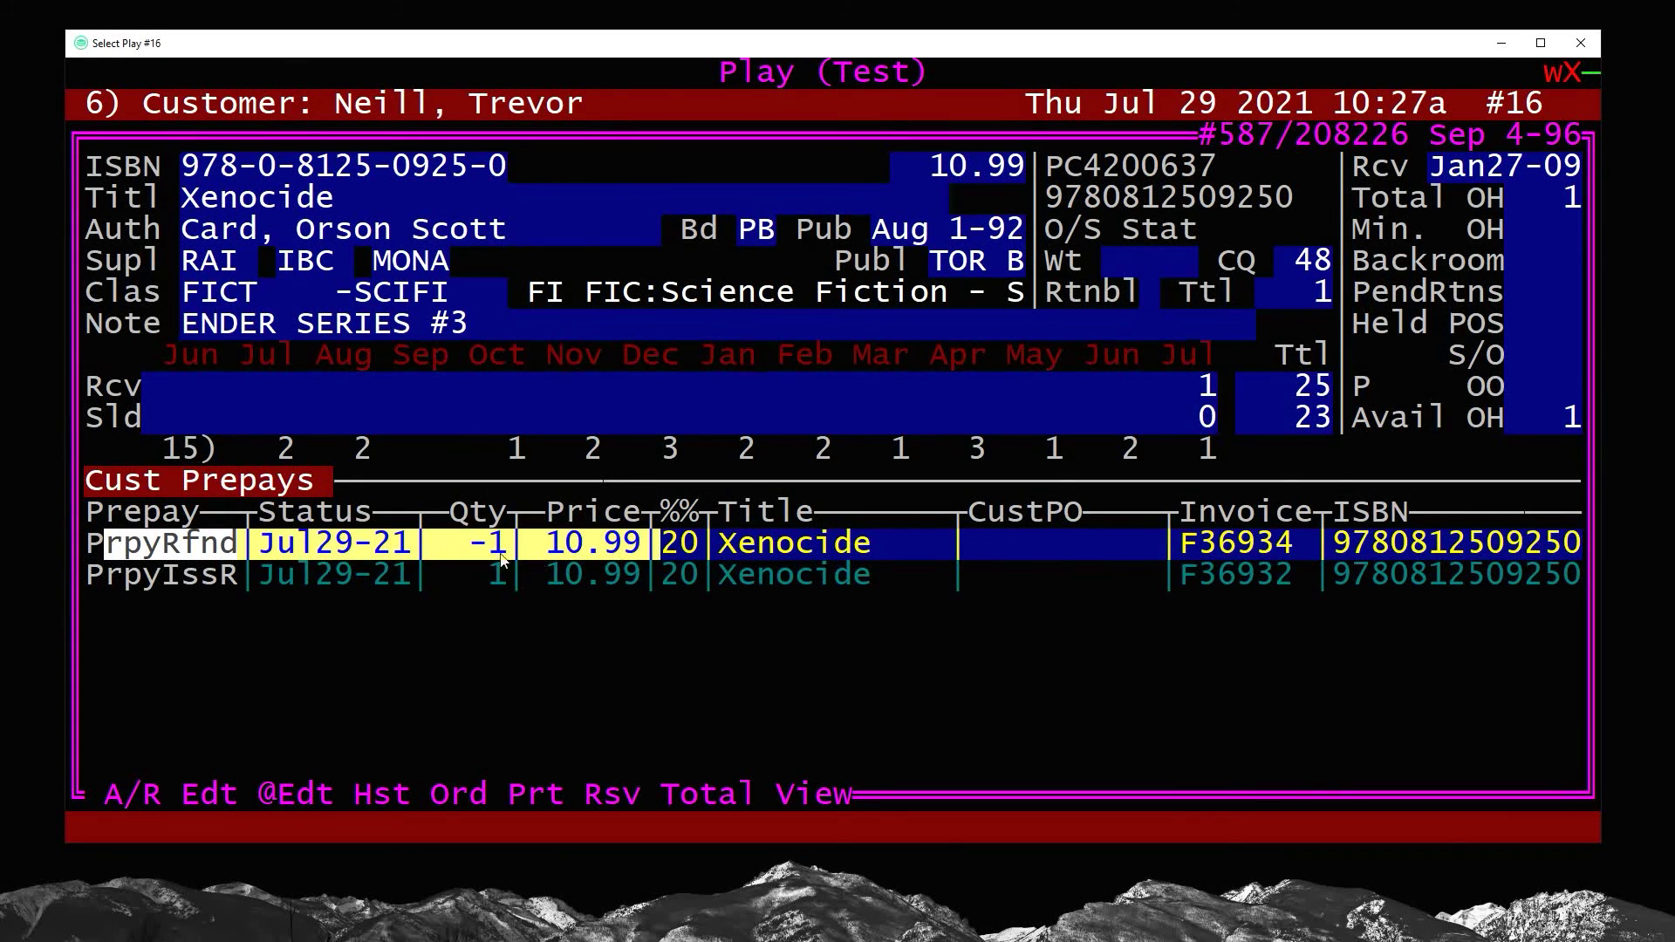
{"action": "left_click", "coordinate": [230, 559]}
{"action": "key", "text": "Escape"}
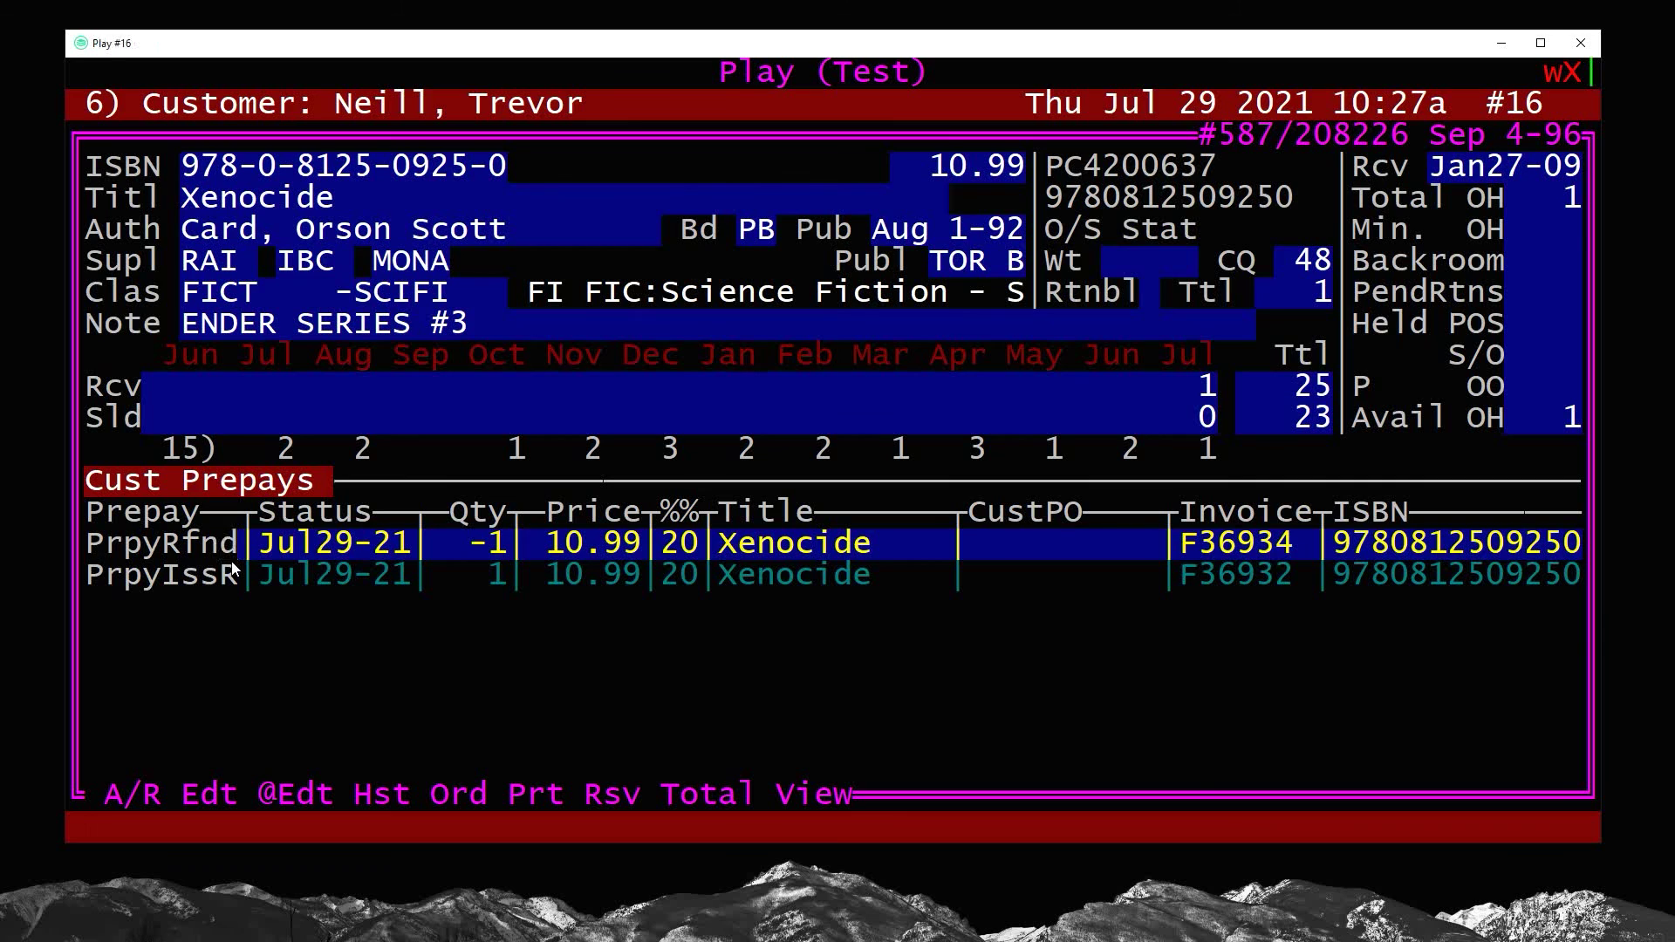
{"action": "key", "text": "Escape"}
{"action": "key", "text": "Escape"}
{"action": "key", "text": "Escape"}
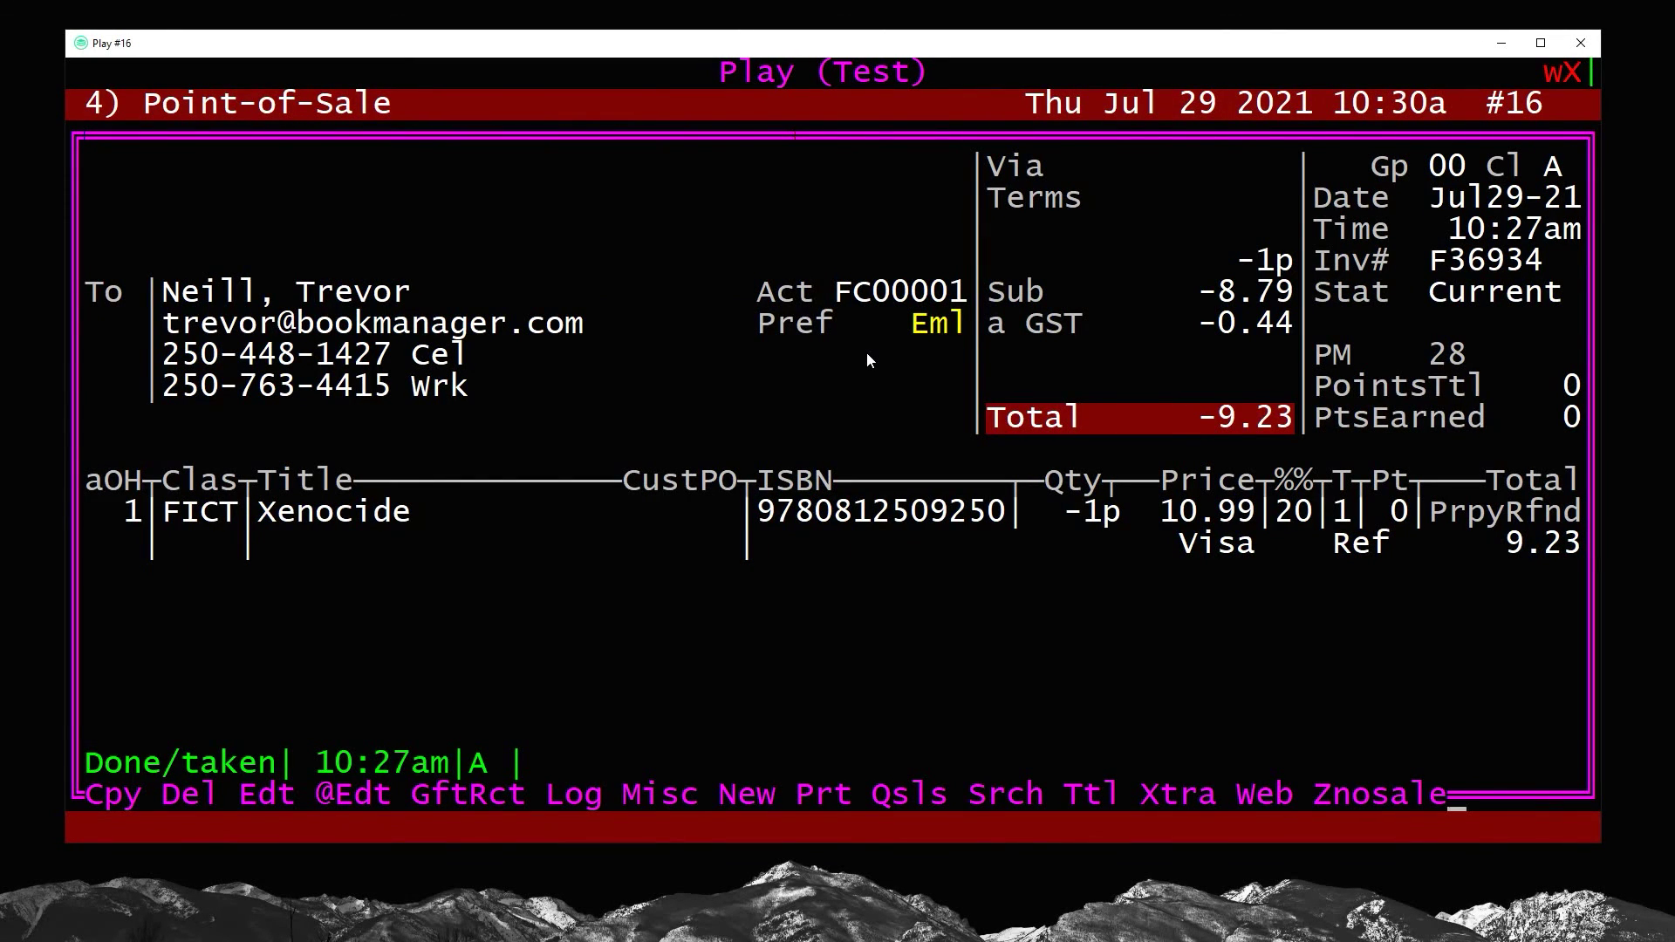
Open the customer's record and examine the Shorefall line in the complete history: invoice, type, order supplier, order status and order date
{"action": "key", "text": "F6"}
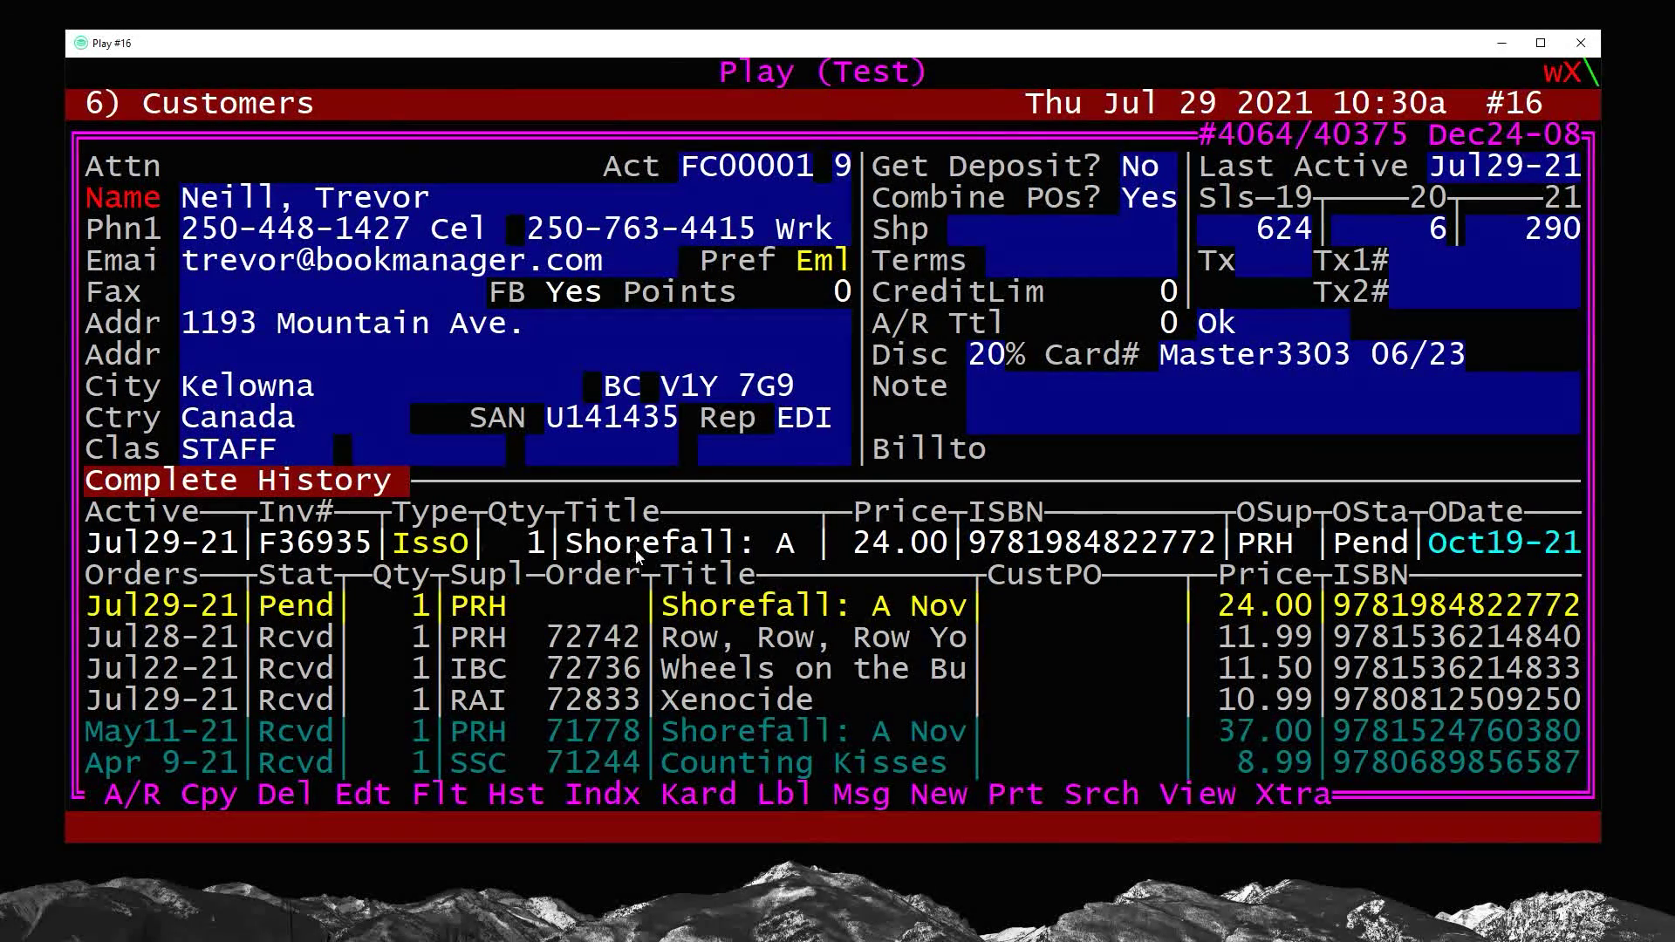
{"action": "left_click_drag", "start_coordinate": [103, 543], "coordinate": [1553, 544]}
{"action": "left_click", "coordinate": [1553, 545]}
{"action": "left_click_drag", "start_coordinate": [460, 548], "coordinate": [96, 542]}
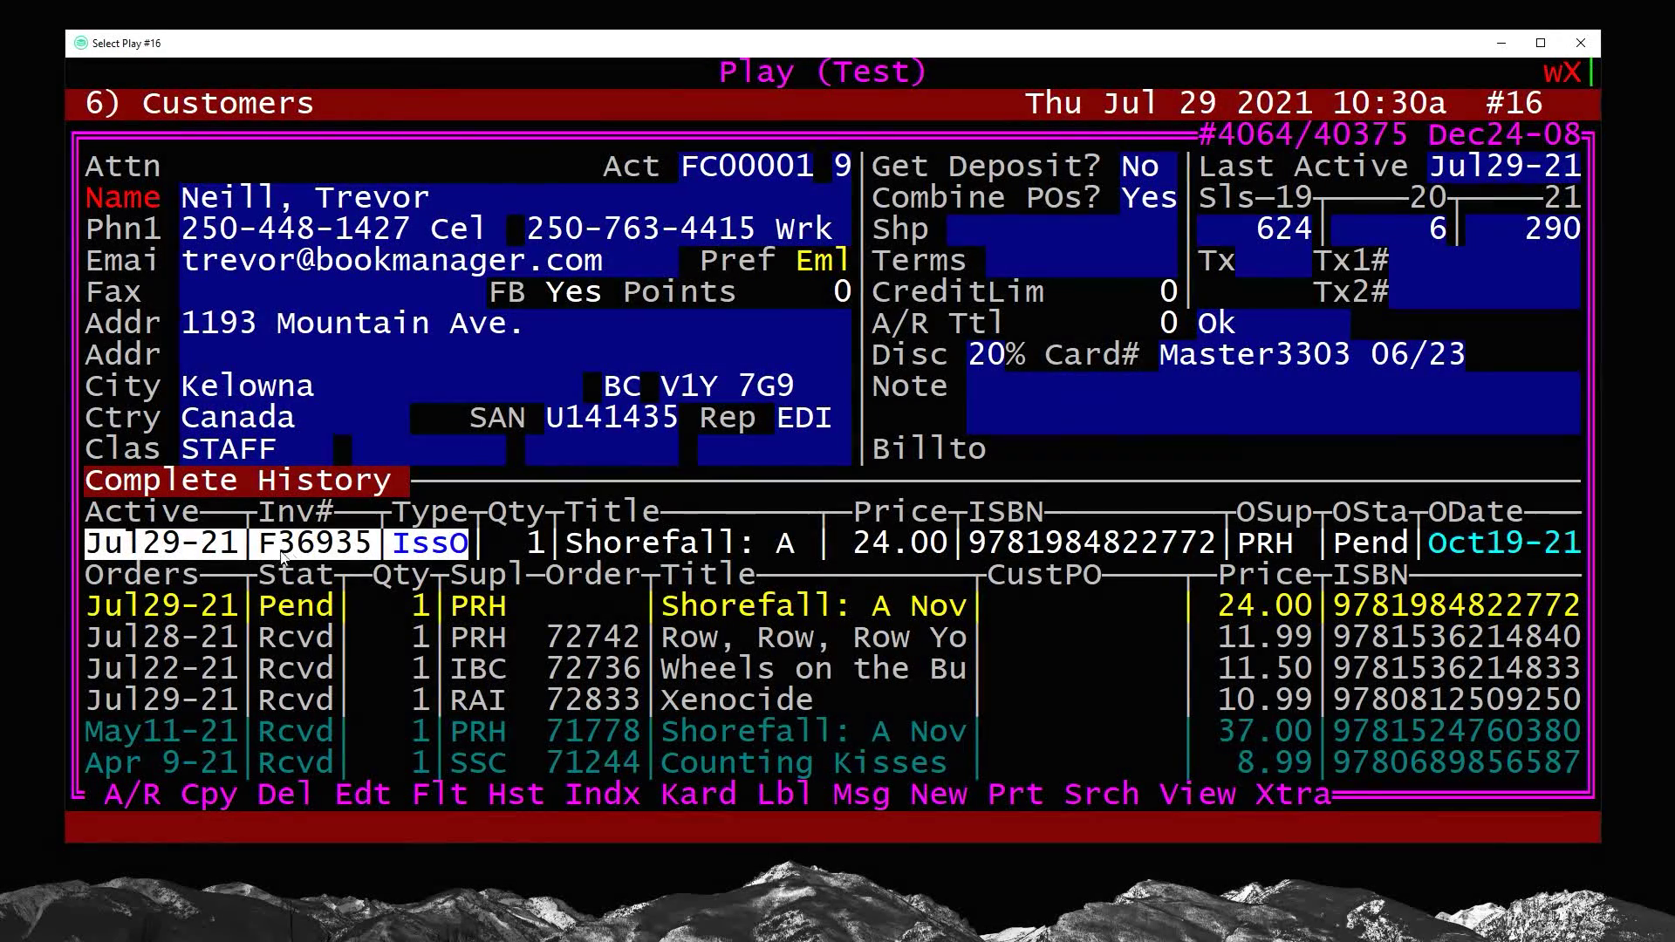
{"action": "left_click_drag", "start_coordinate": [403, 548], "coordinate": [460, 549]}
{"action": "left_click", "coordinate": [462, 549]}
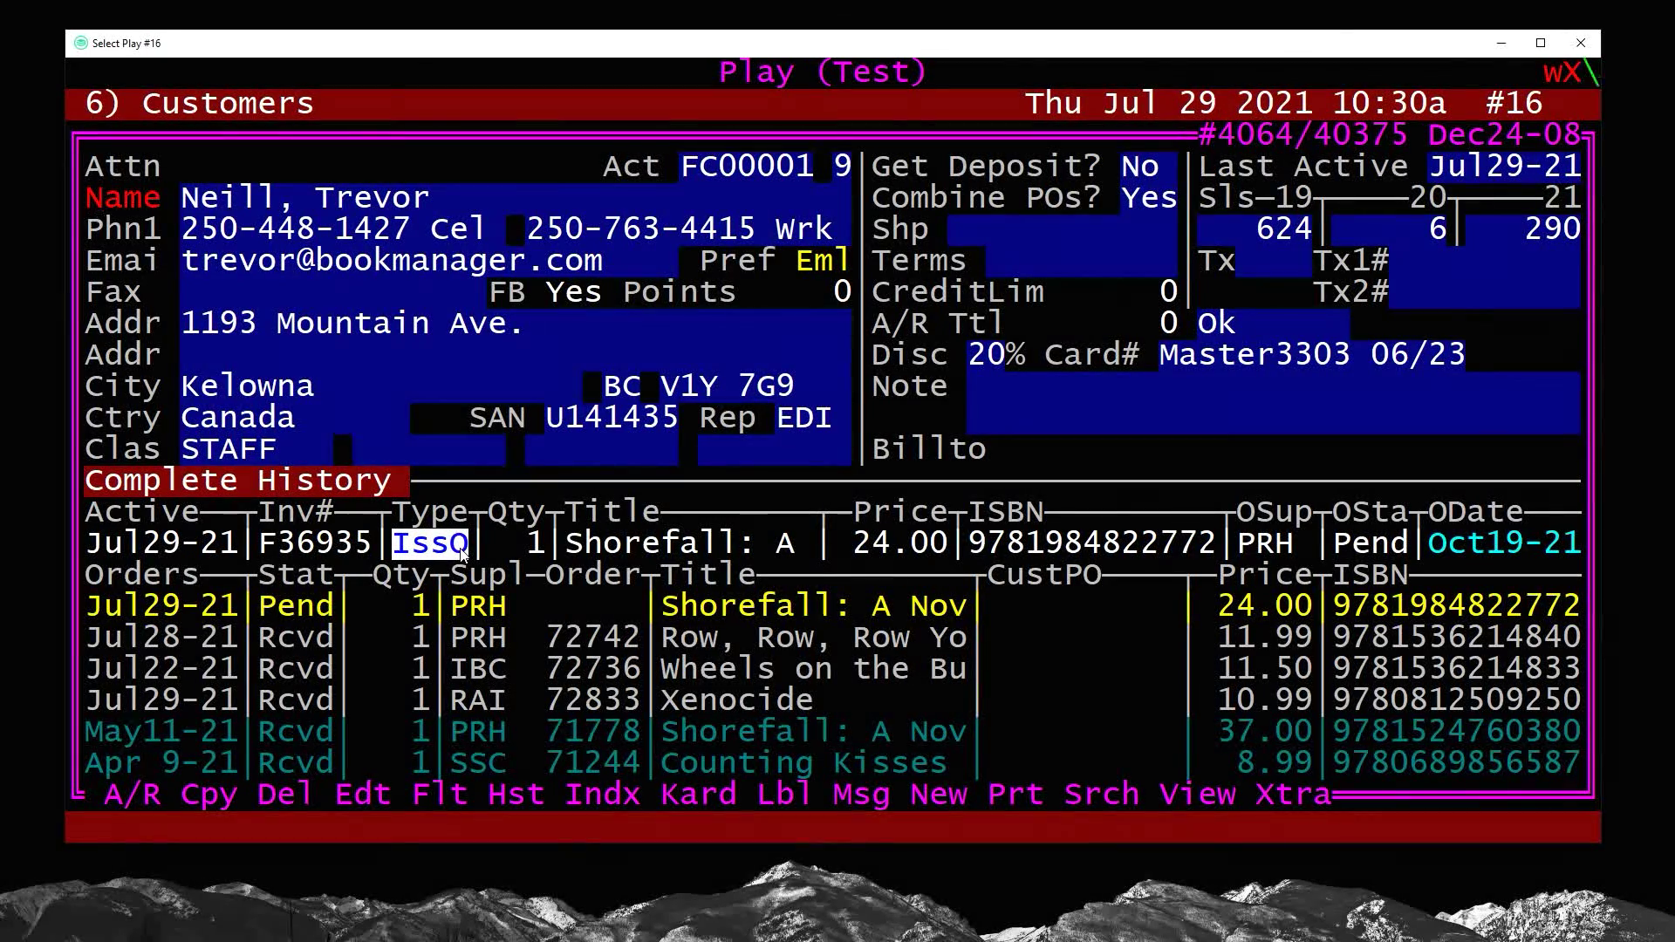
{"action": "left_click_drag", "start_coordinate": [1239, 548], "coordinate": [1345, 539]}
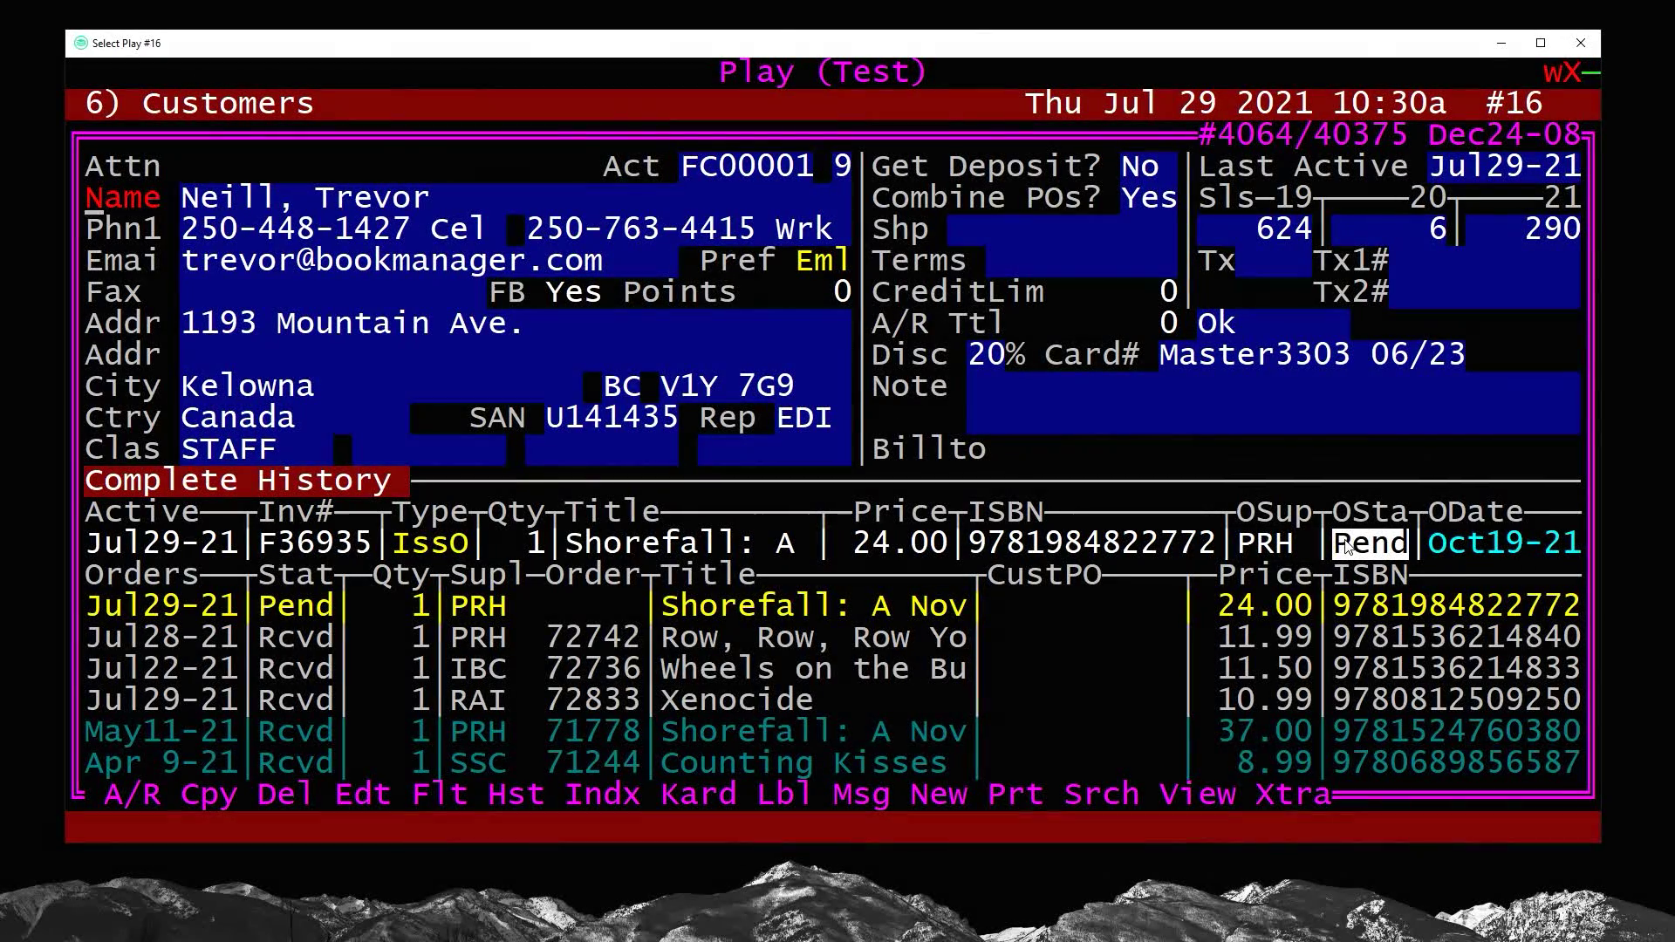
{"action": "left_click_drag", "start_coordinate": [1239, 547], "coordinate": [1291, 553]}
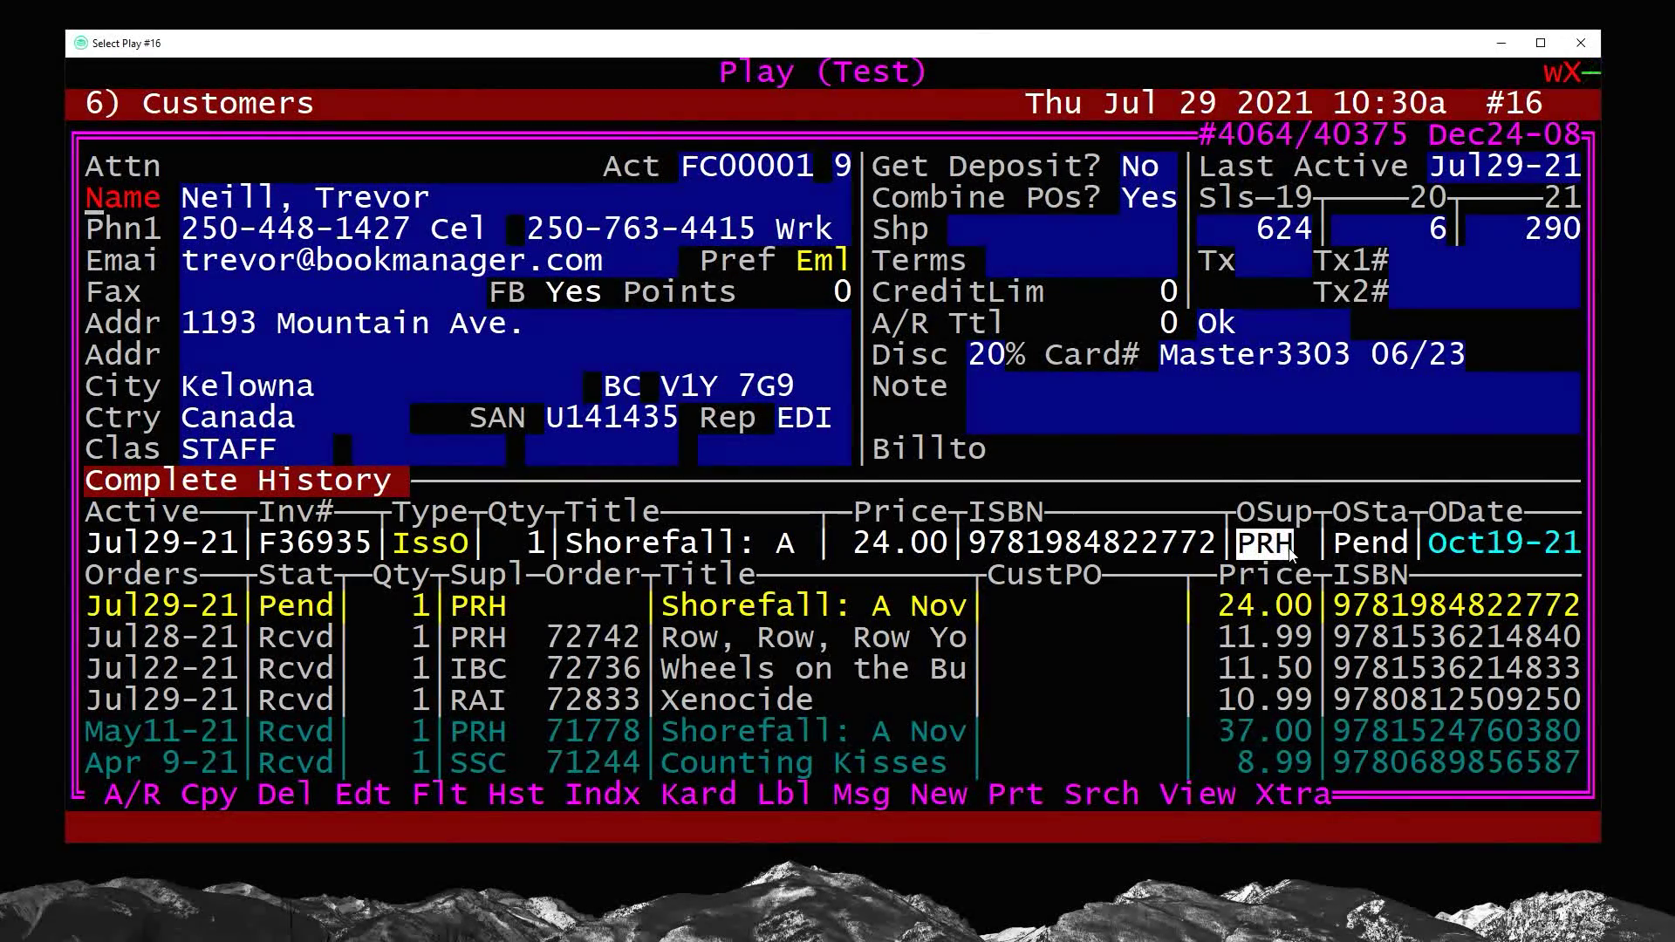
{"action": "left_click_drag", "start_coordinate": [1441, 559], "coordinate": [1543, 557]}
{"action": "left_click", "coordinate": [1475, 558]}
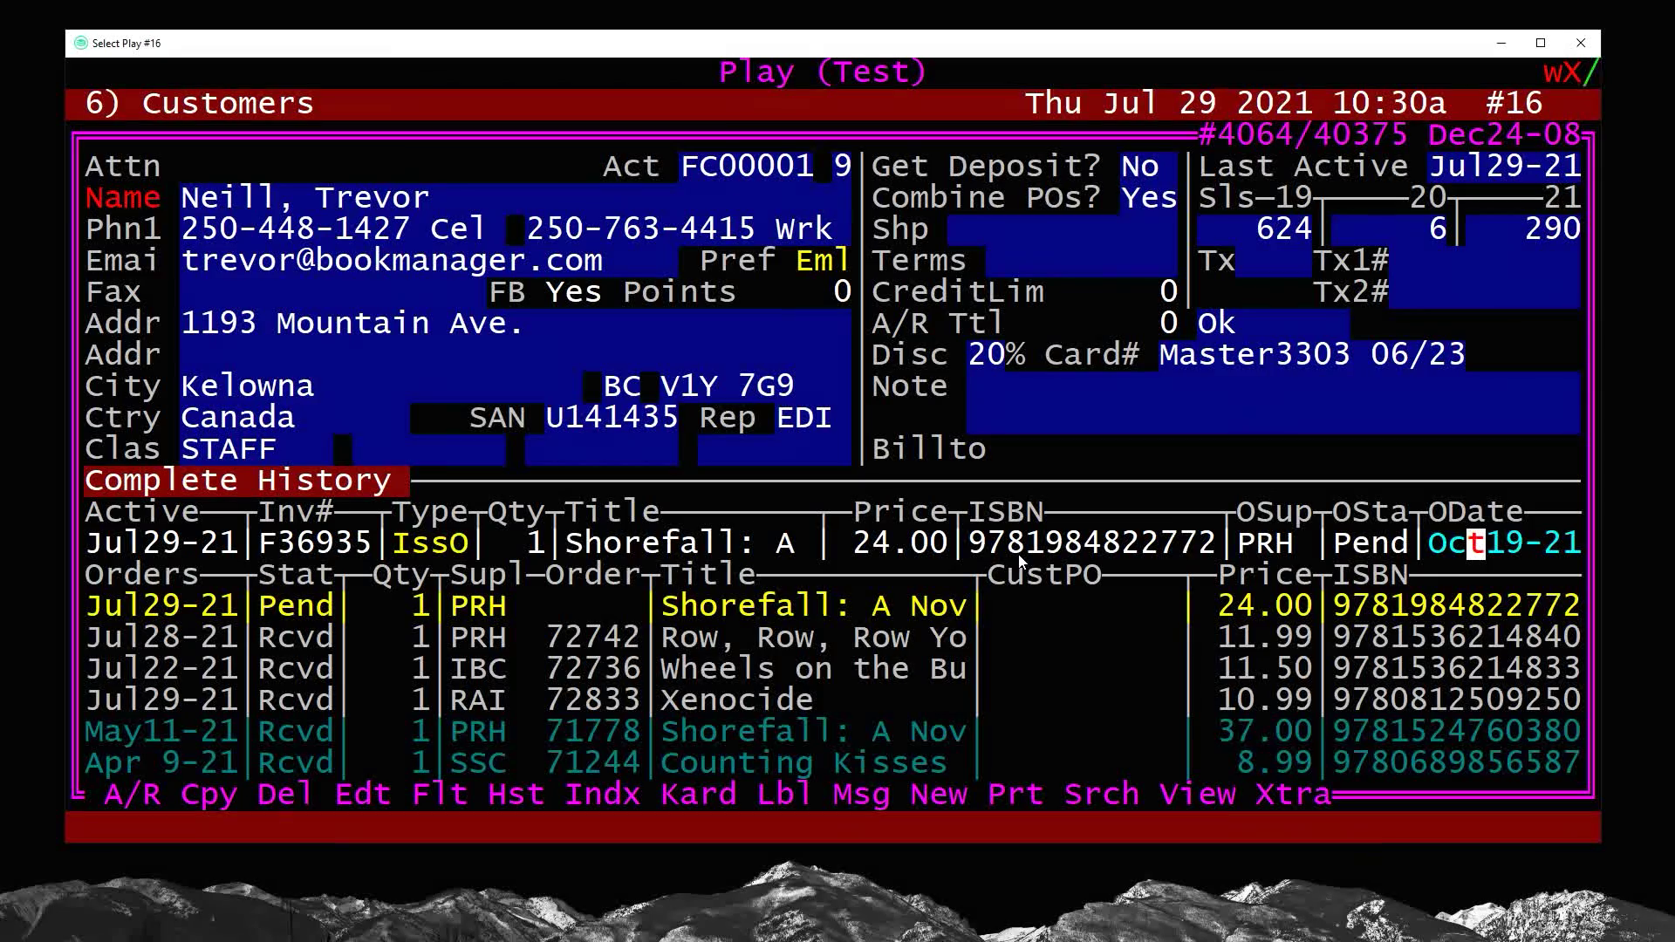
{"action": "left_click_drag", "start_coordinate": [270, 546], "coordinate": [373, 553]}
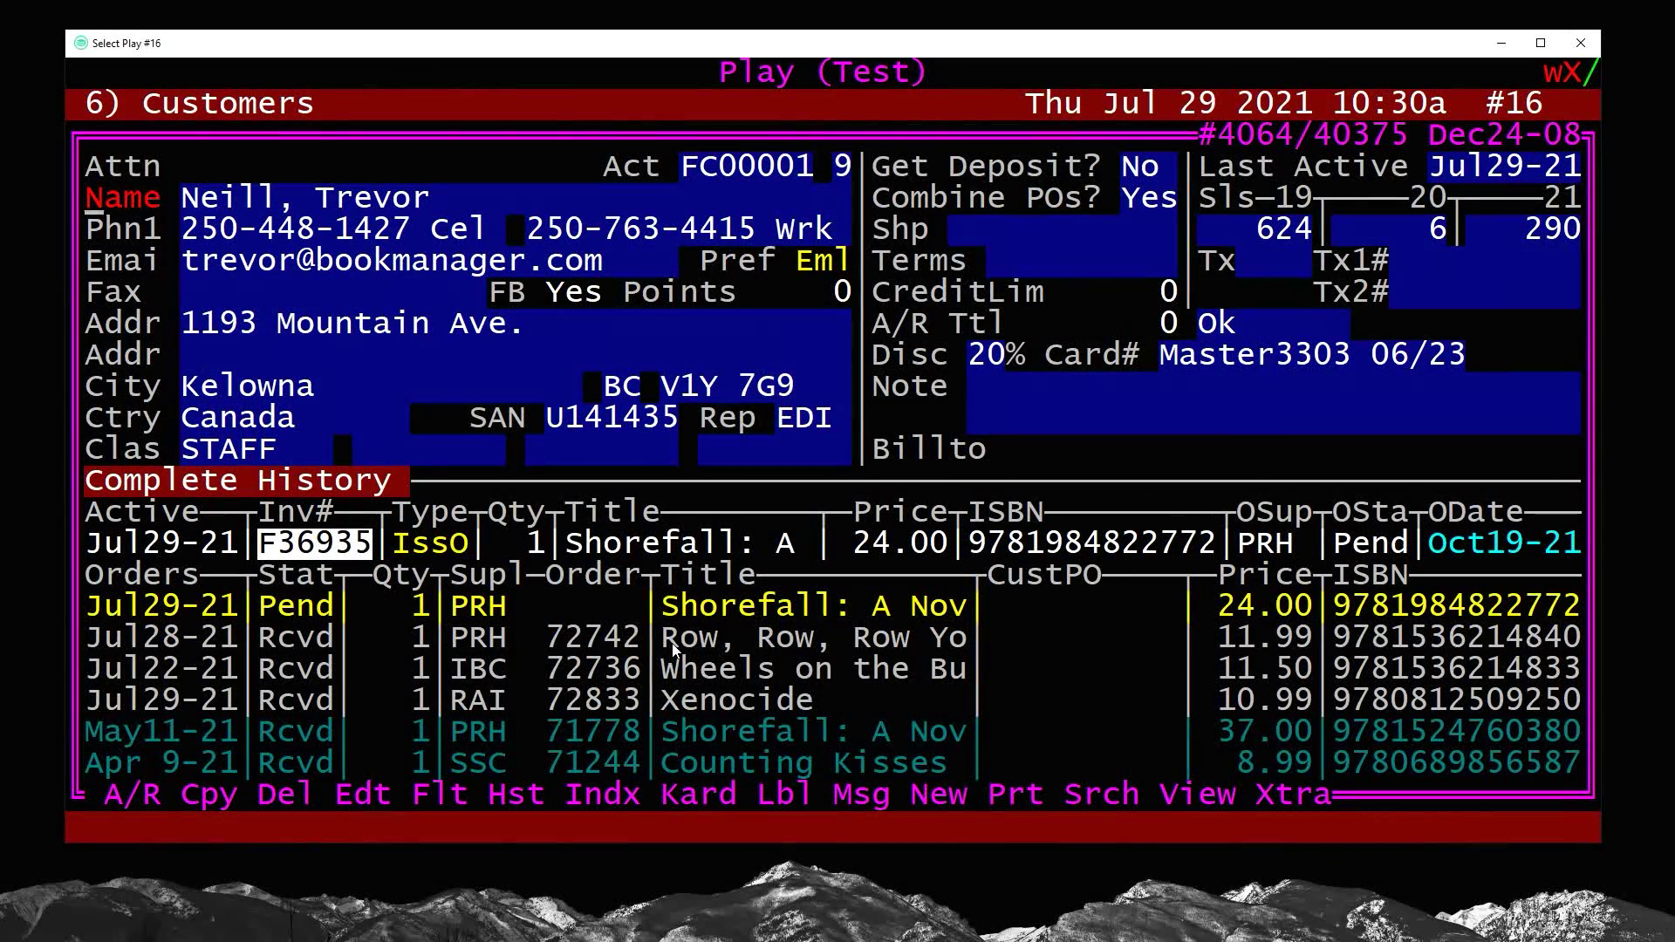
Open the Shorefall prepay invoice from the customer's complete history, check its status, and copy the transaction to a new one
{"action": "key", "text": "Tab"}
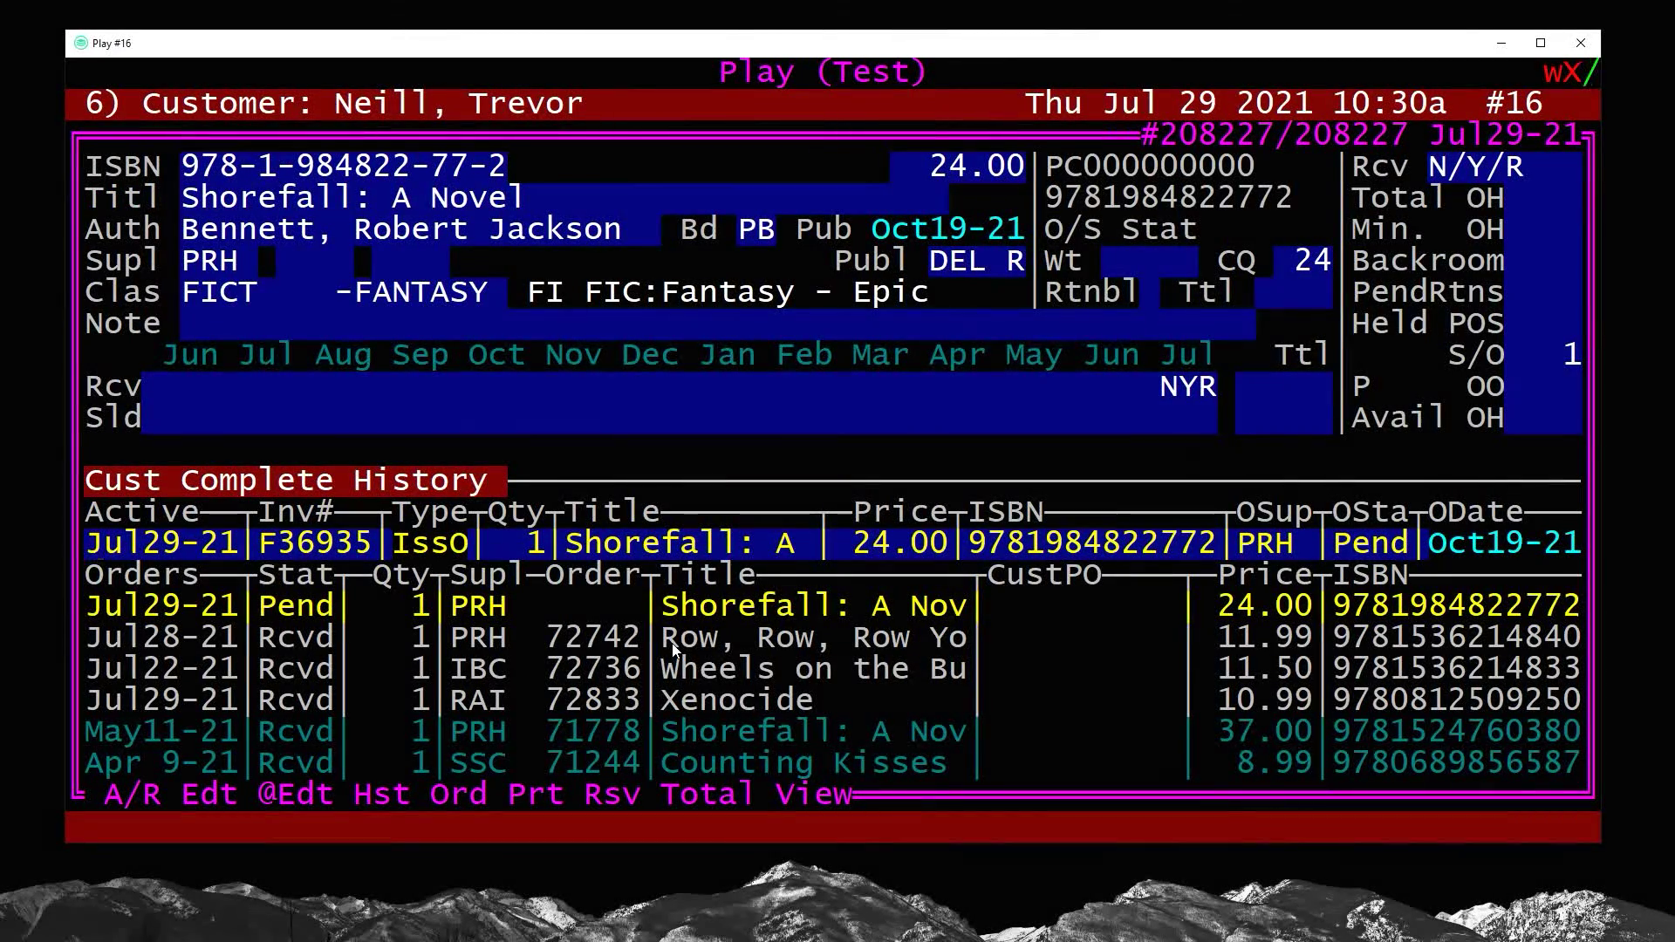
{"action": "key", "text": "Return"}
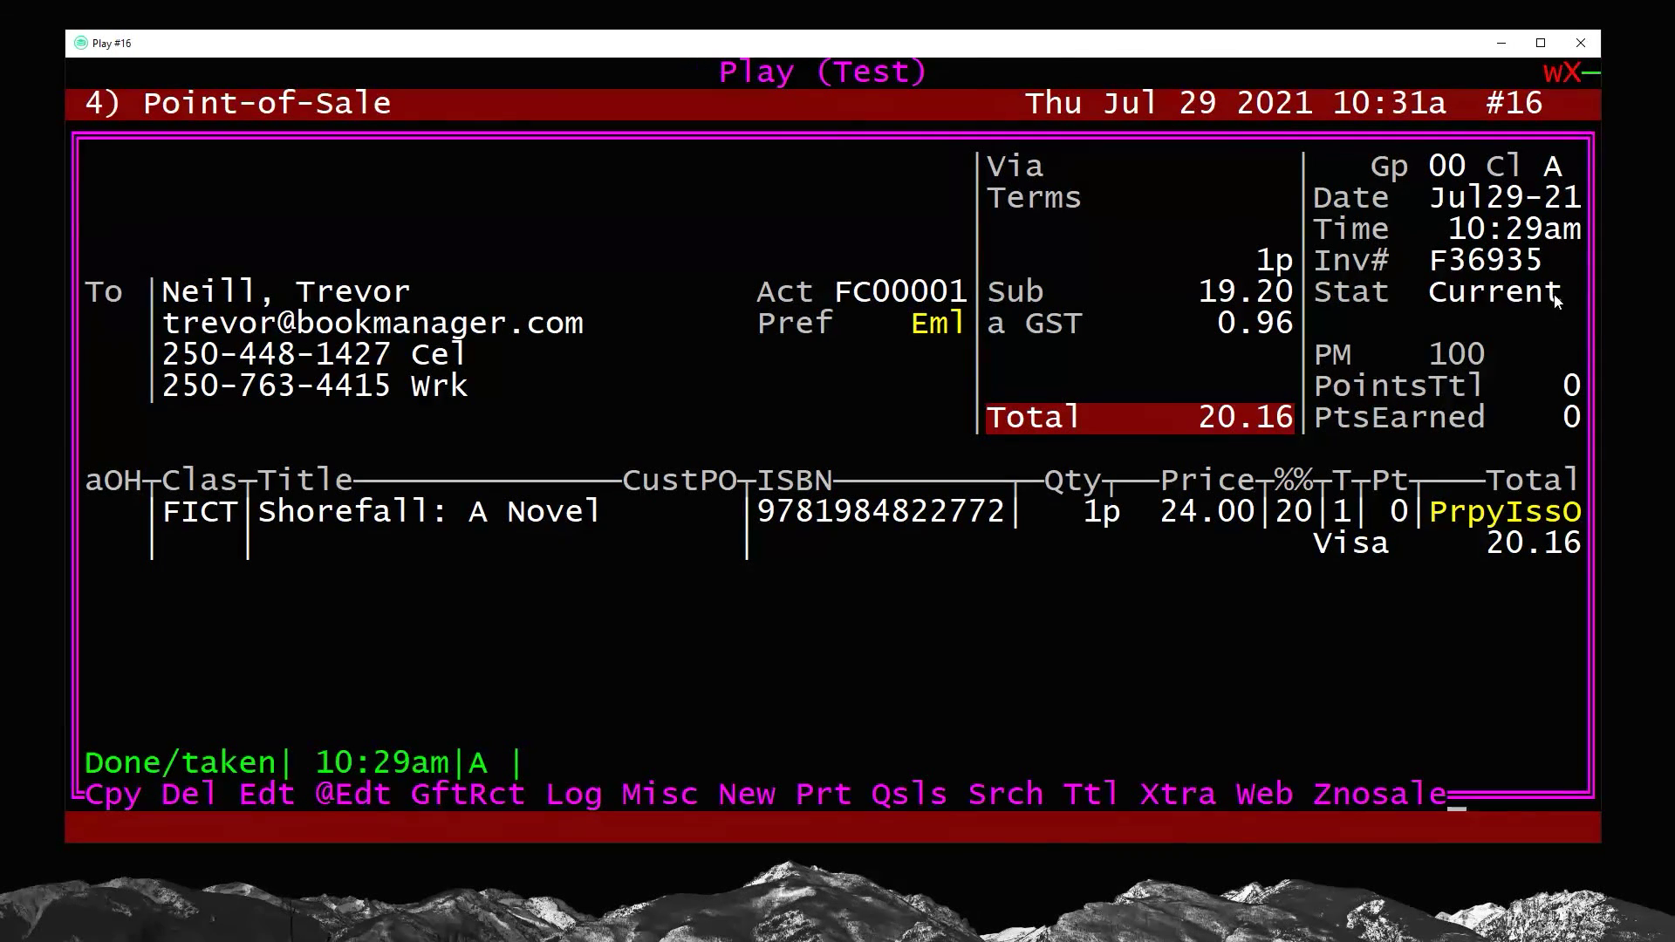
{"action": "left_click_drag", "start_coordinate": [1557, 299], "coordinate": [1316, 299]}
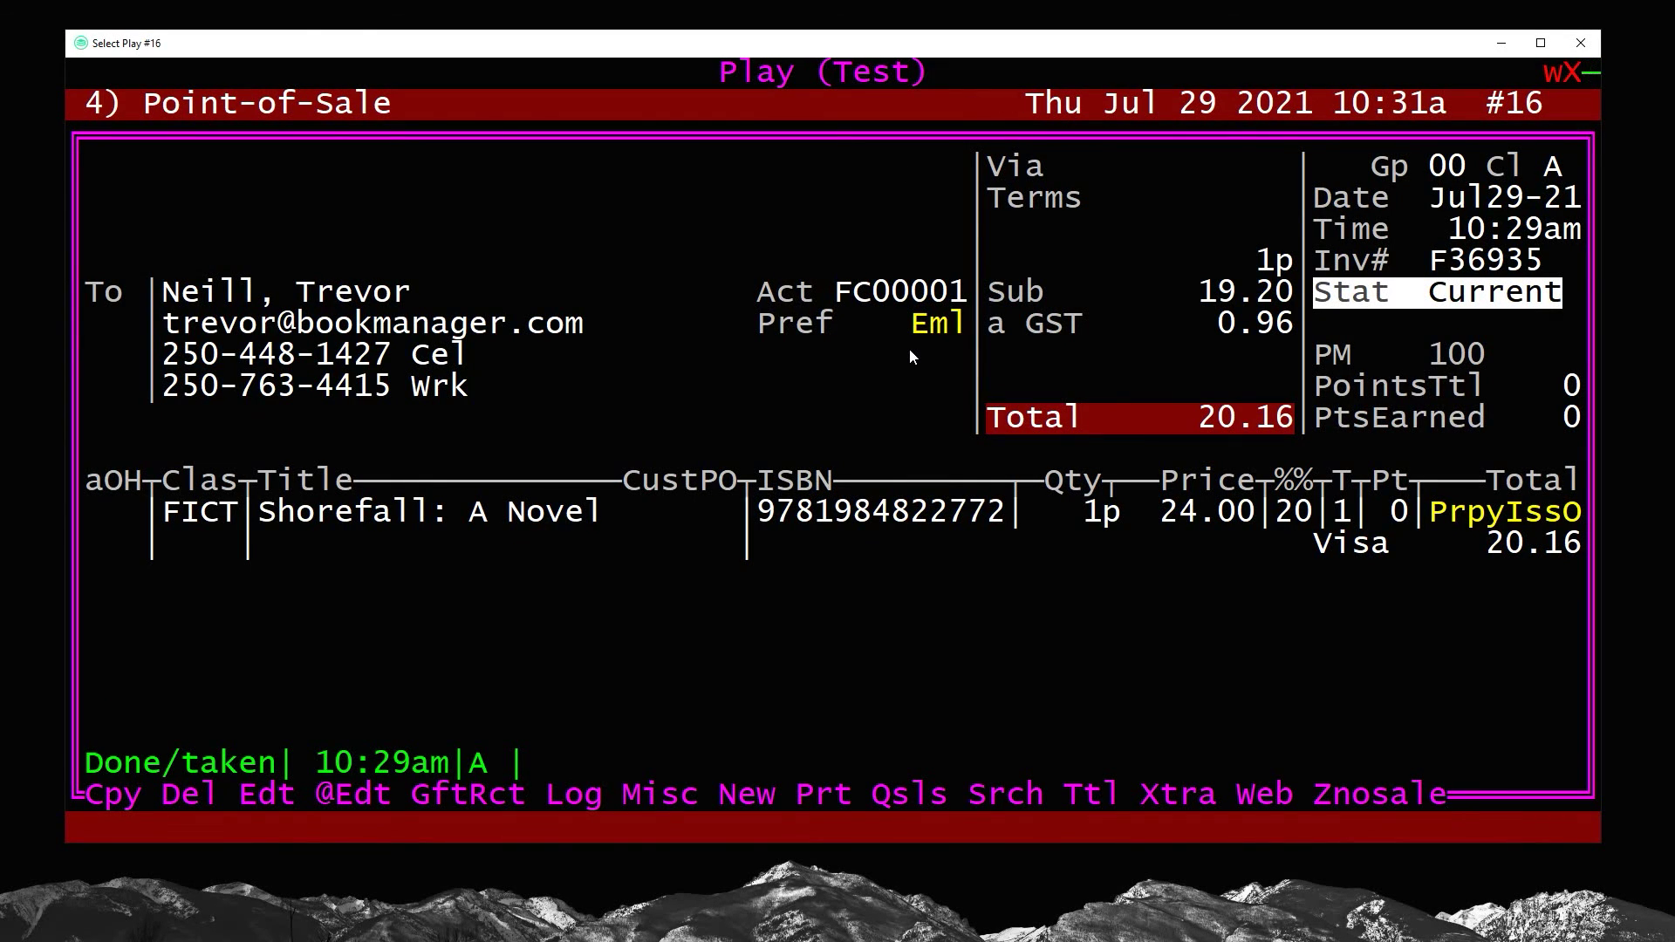
{"action": "key", "text": "c"}
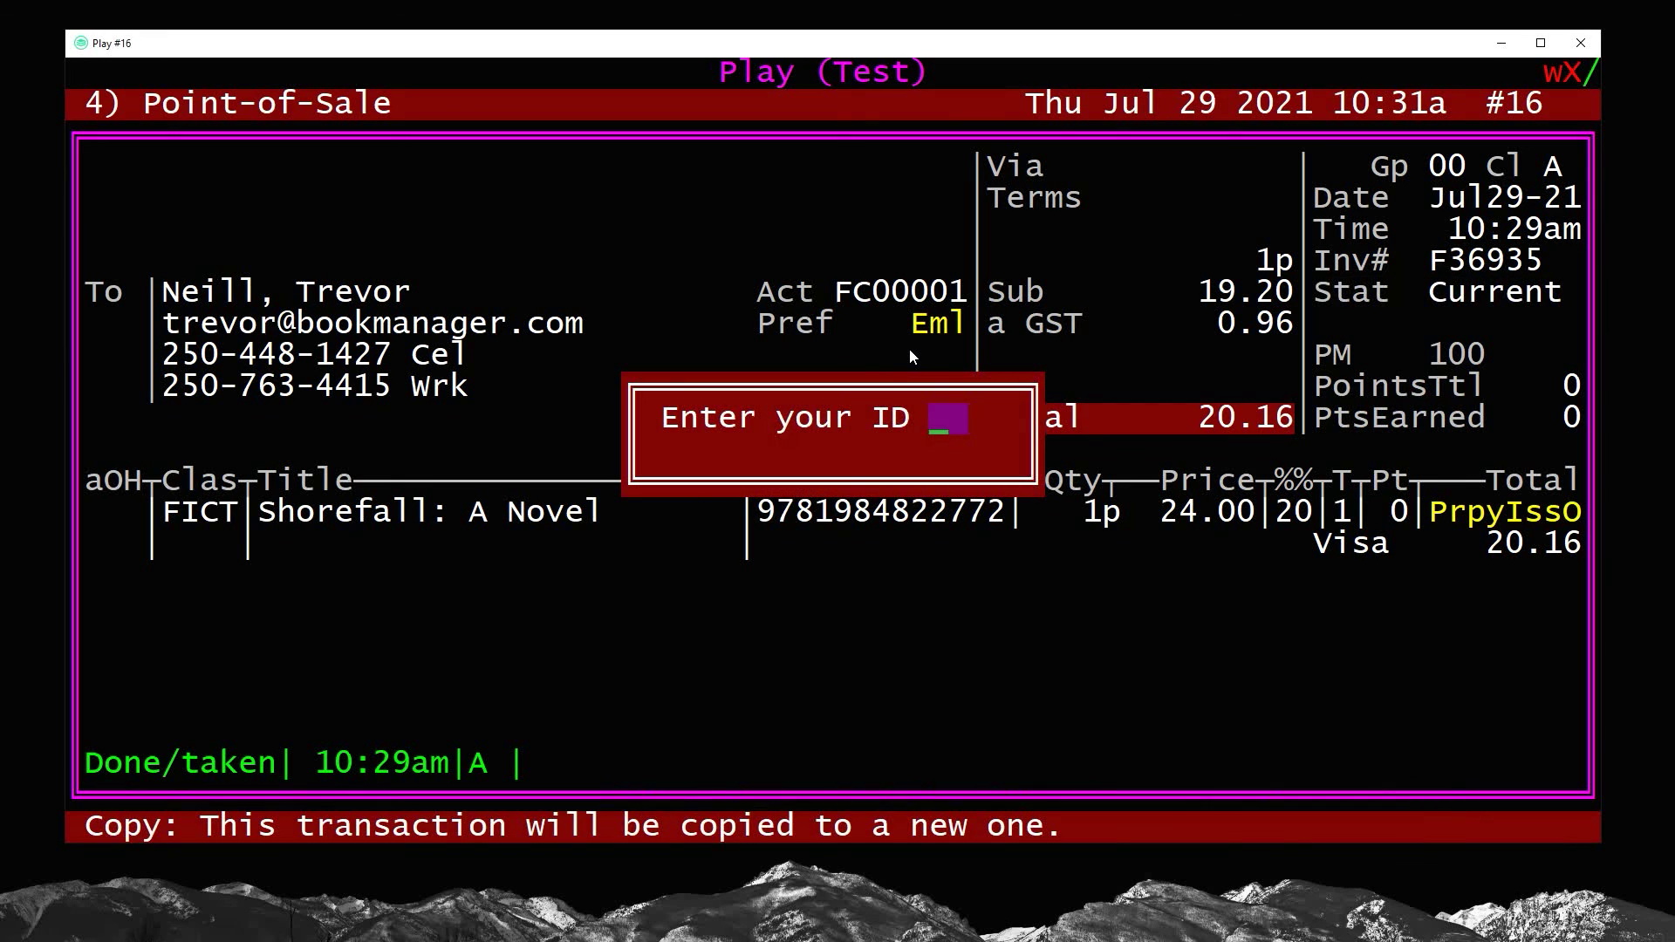
{"action": "key", "text": "Return"}
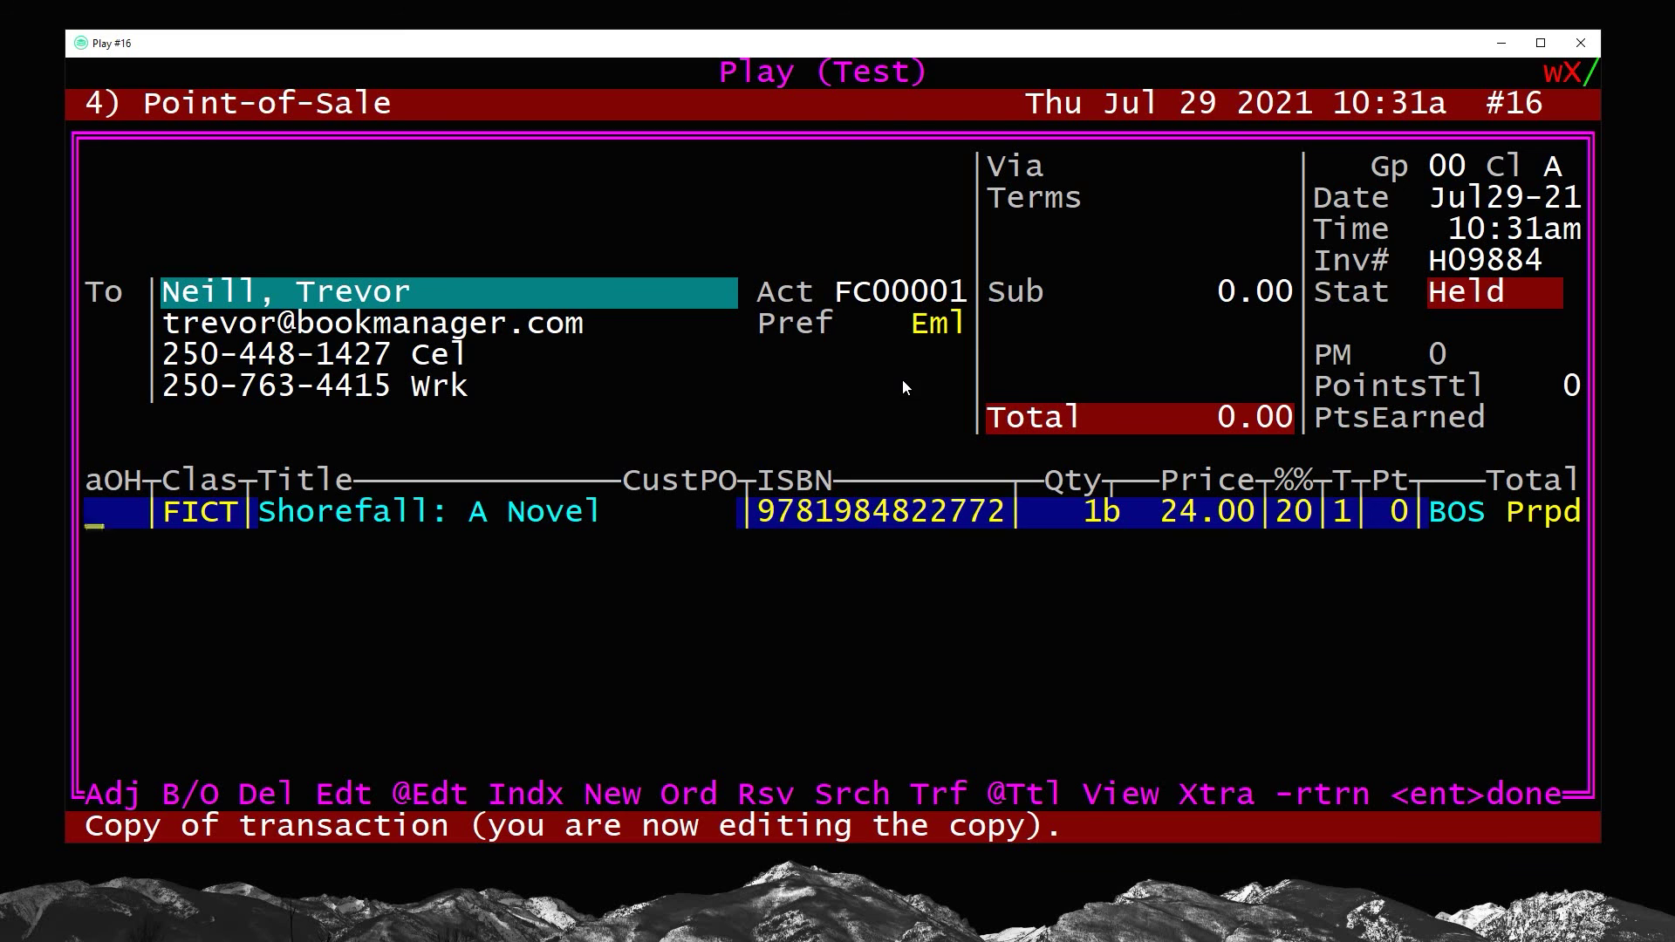
Change the Shorefall line on the copied transaction to the status code Refund prepaid item (Rfnd)
{"action": "left_click", "coordinate": [187, 795]}
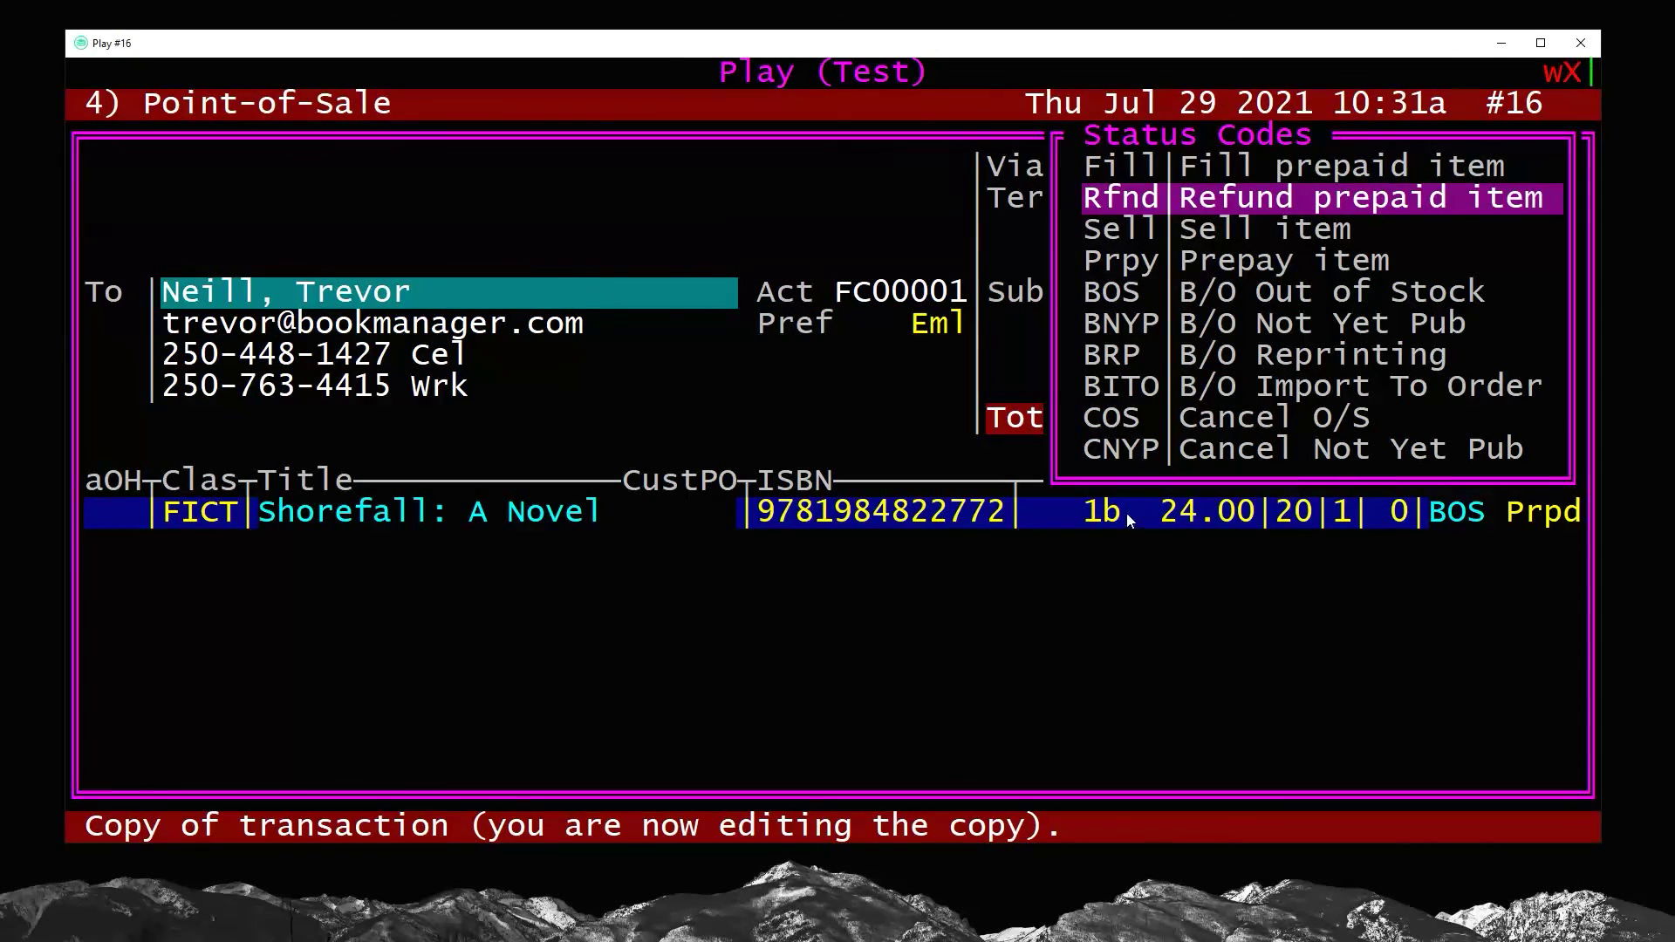
{"action": "left_click", "coordinate": [1093, 199]}
{"action": "left_click_drag", "start_coordinate": [1093, 199], "coordinate": [1543, 201]}
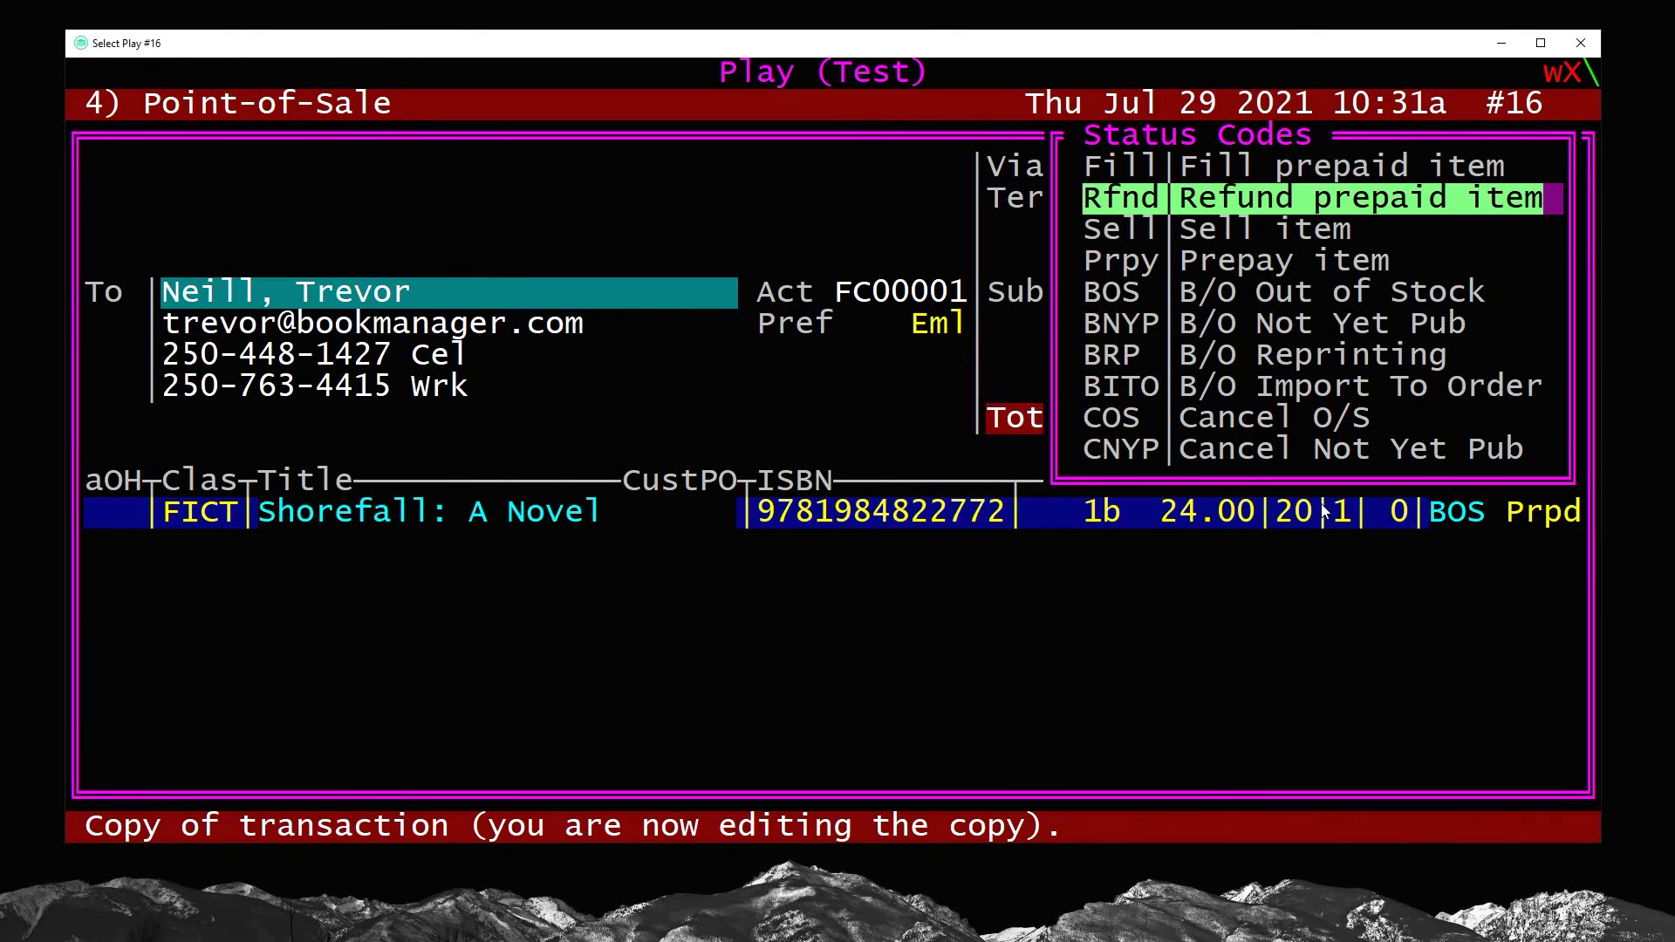
{"action": "key", "text": "Return"}
{"action": "key", "text": "Return"}
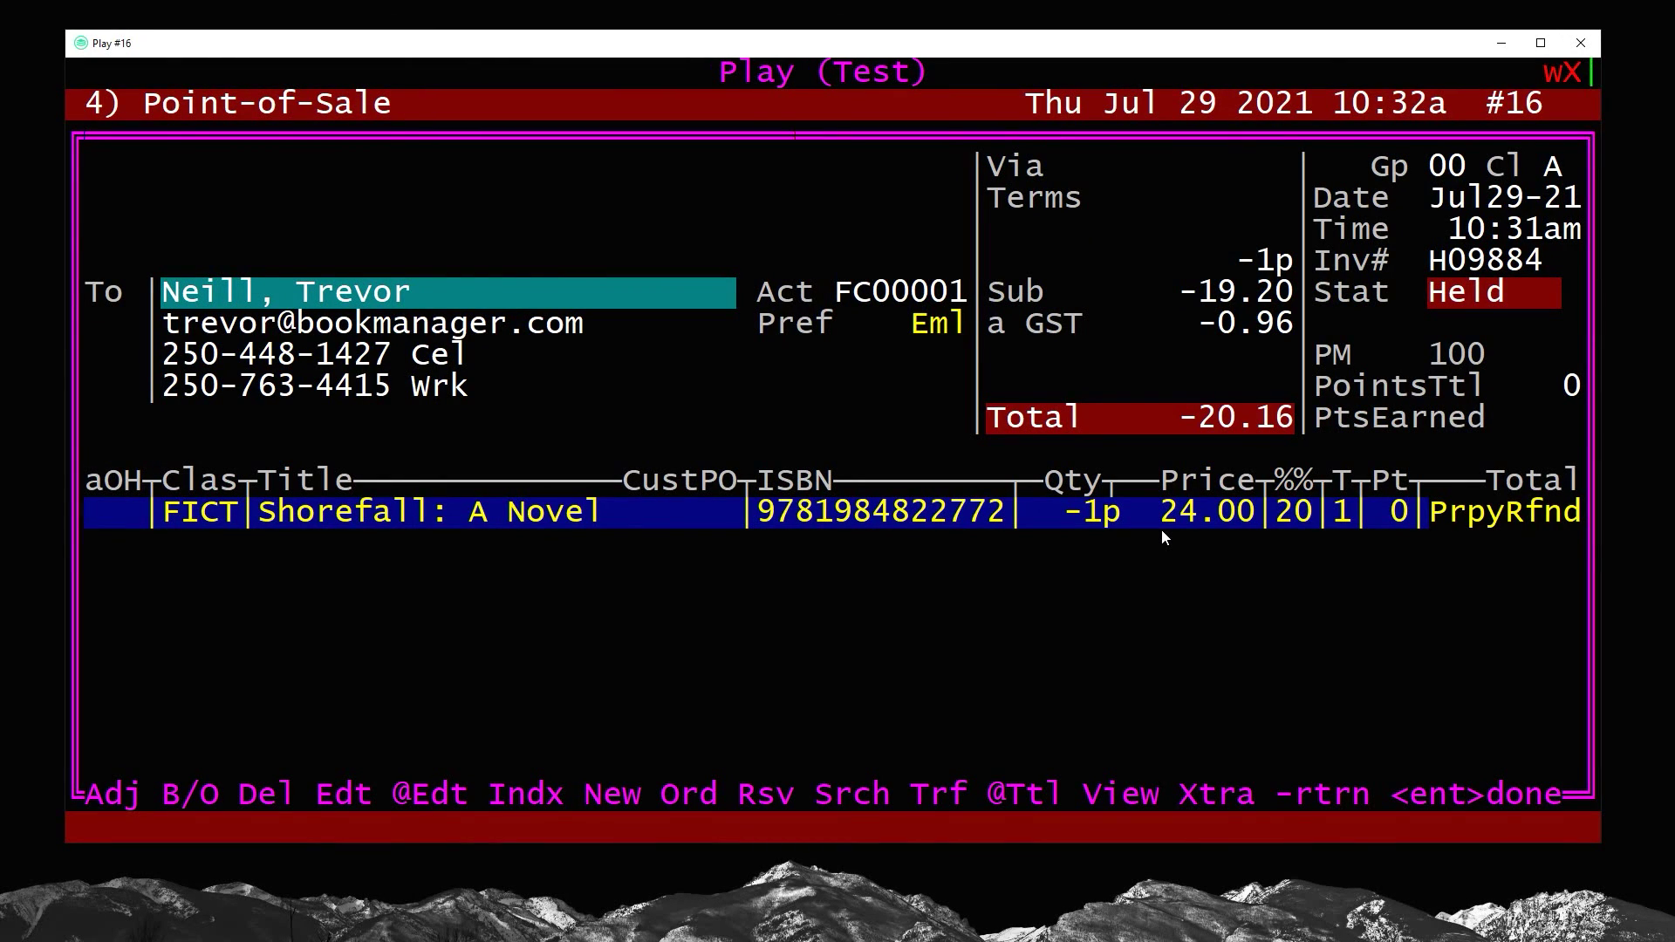
Delete the customer's pending Shorefall special order from PRH, removing both the customer information and the order, and return to the refund
{"action": "key", "text": "o"}
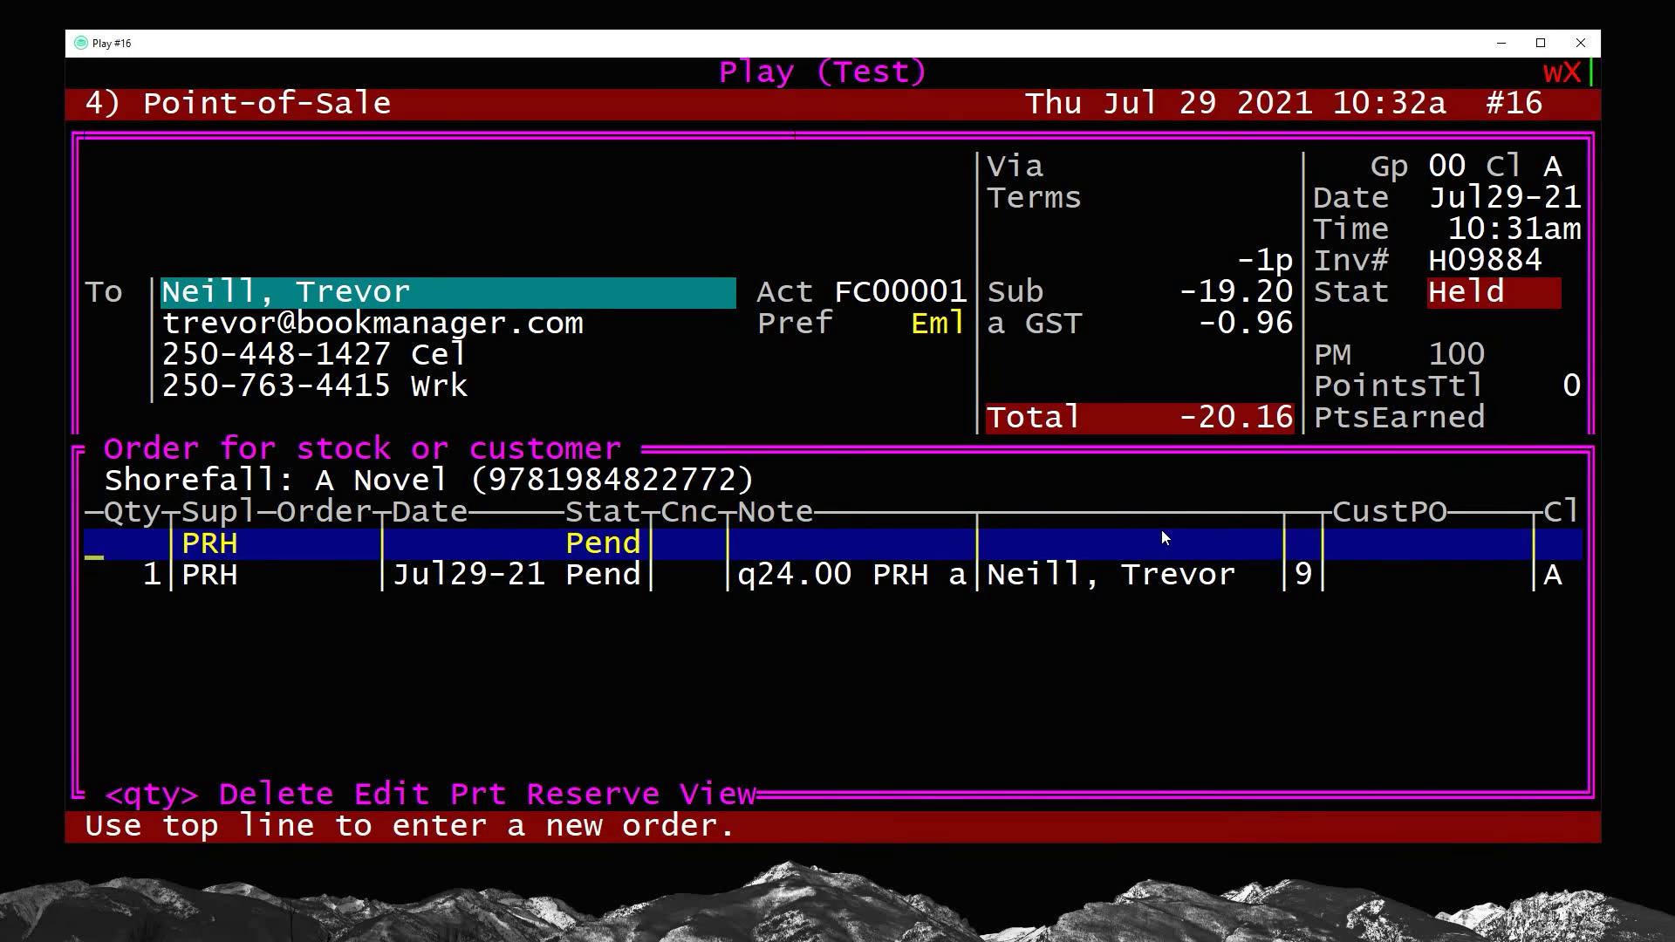
{"action": "key", "text": "Down"}
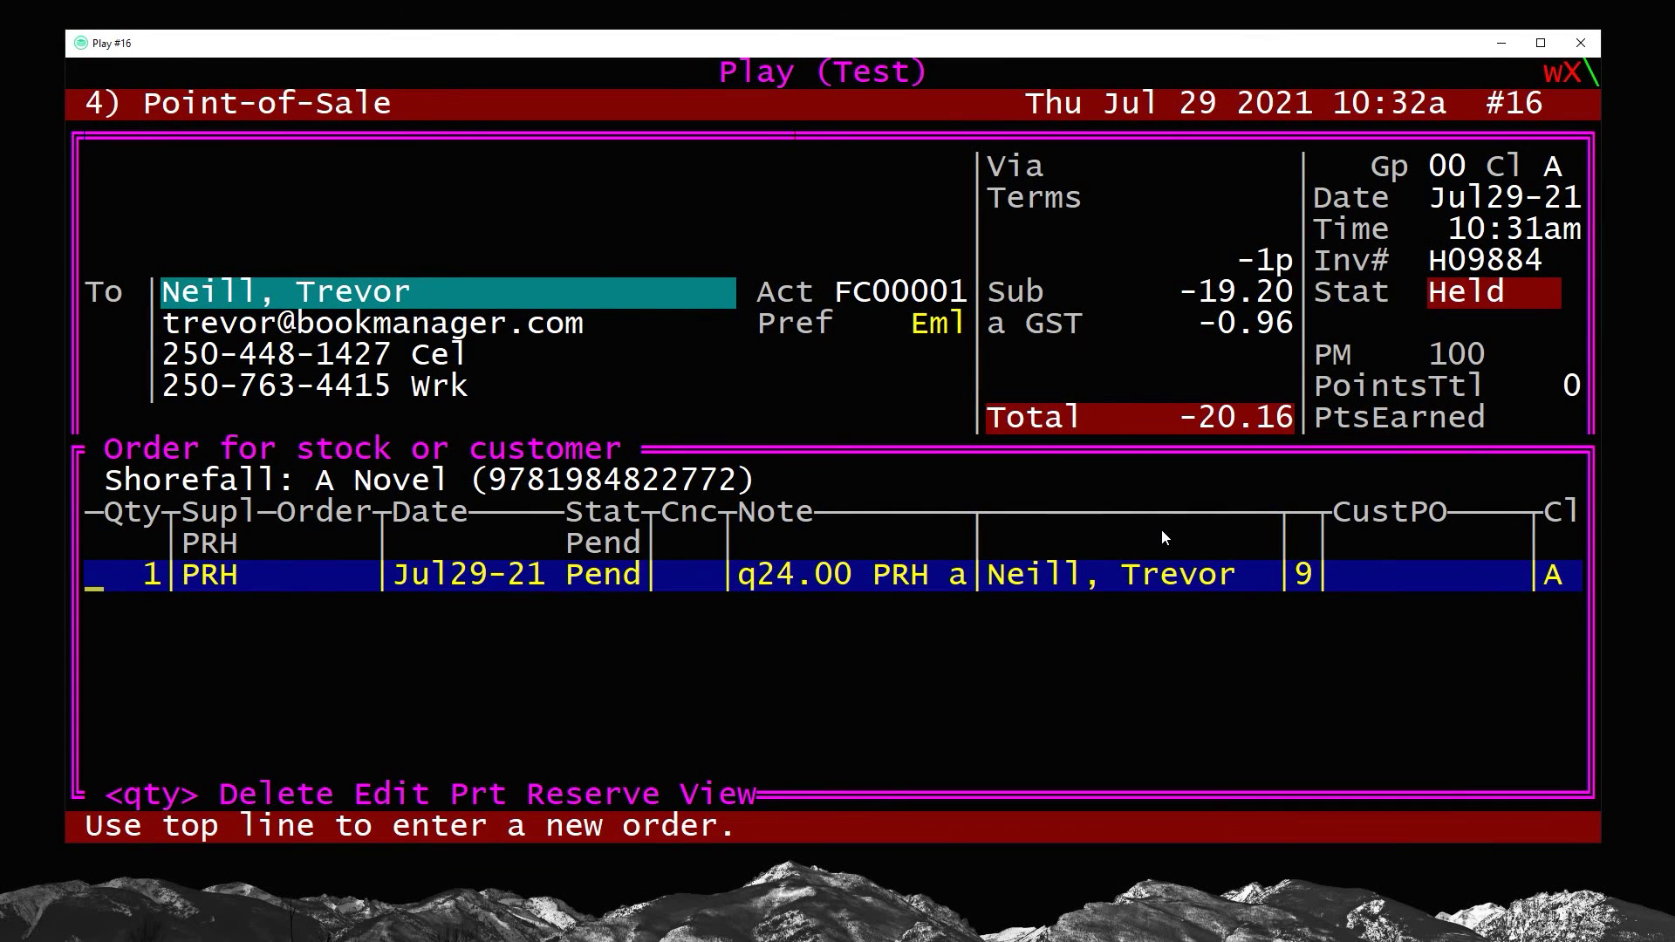
{"action": "key", "text": "d"}
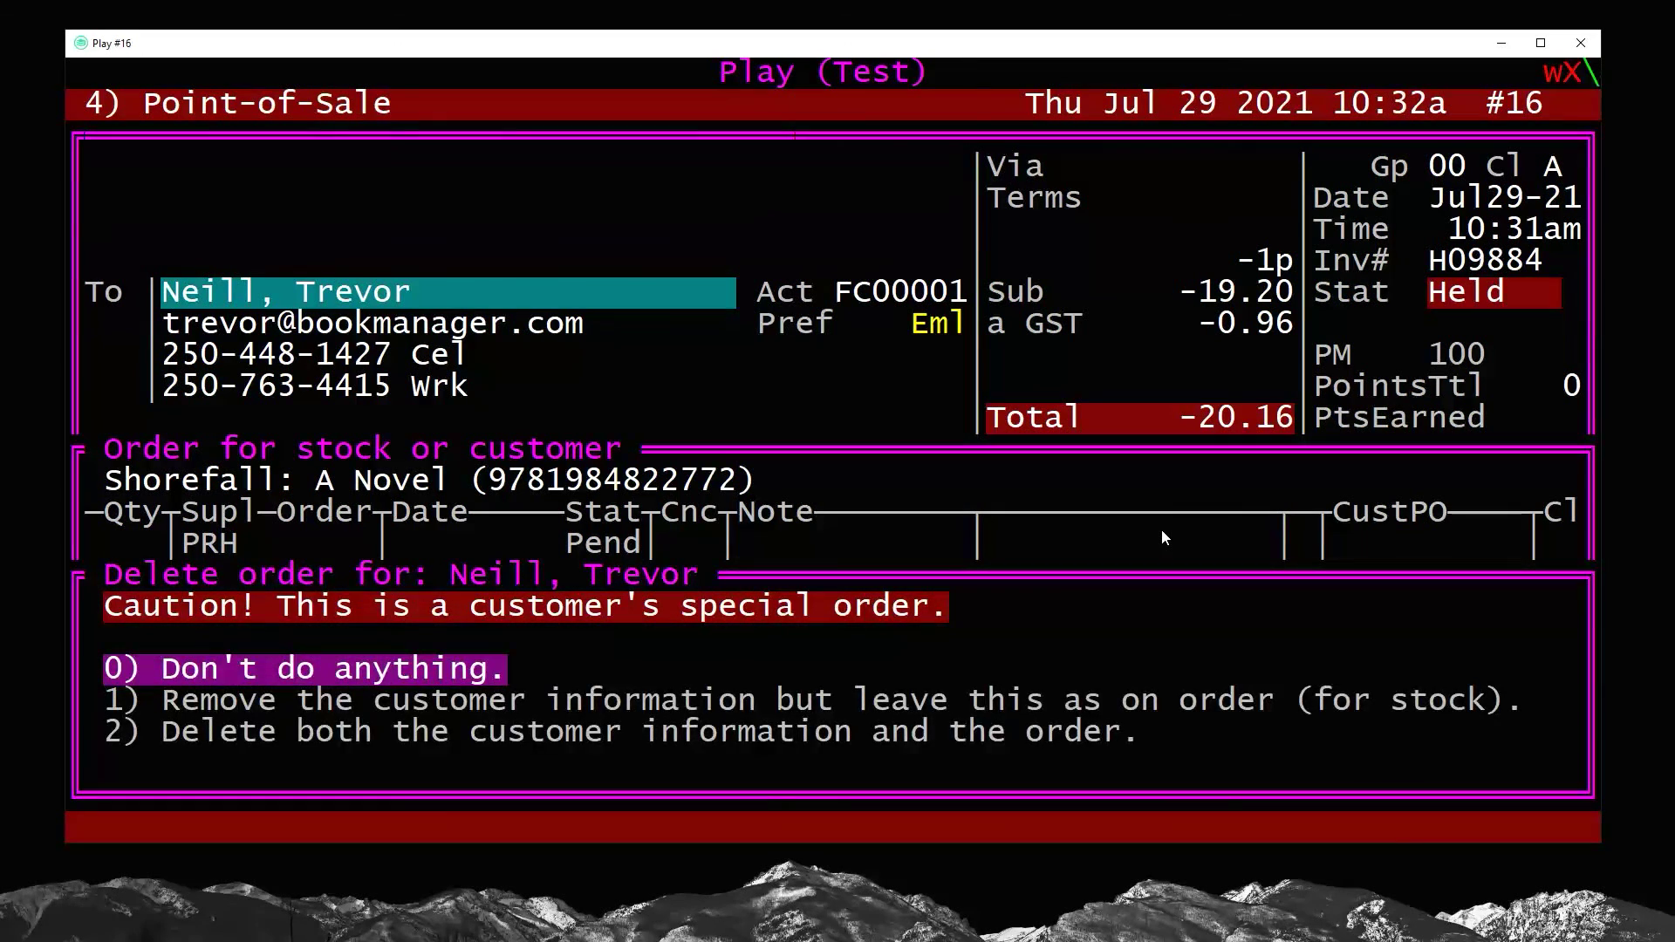
{"action": "key", "text": "2"}
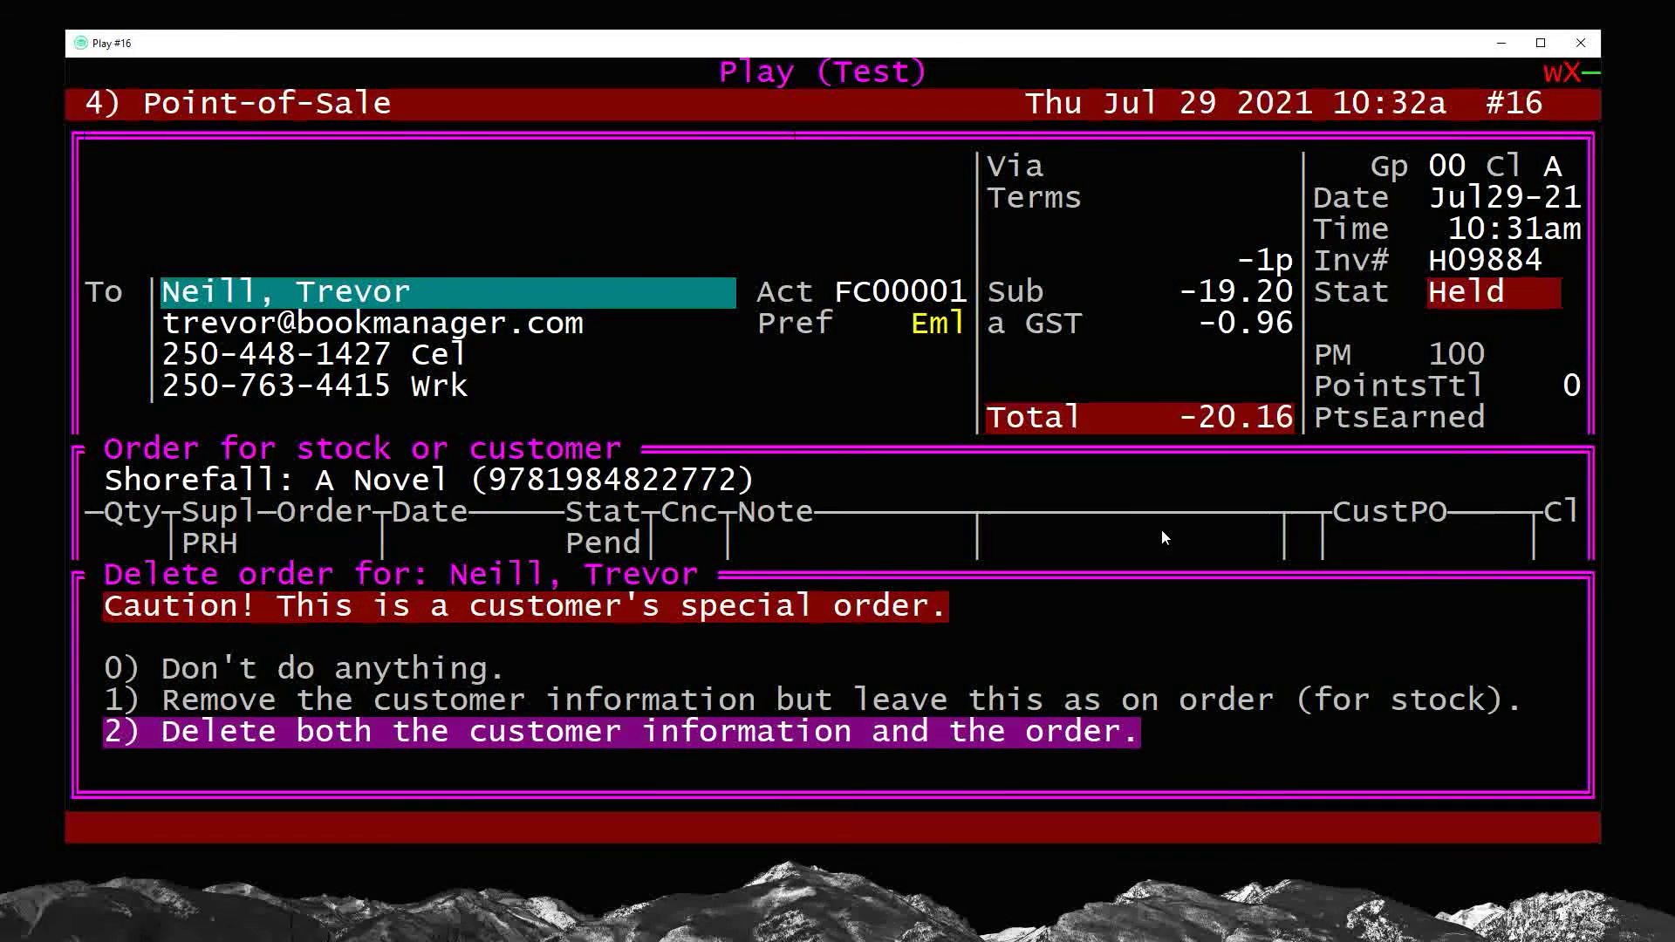
{"action": "key", "text": "Return"}
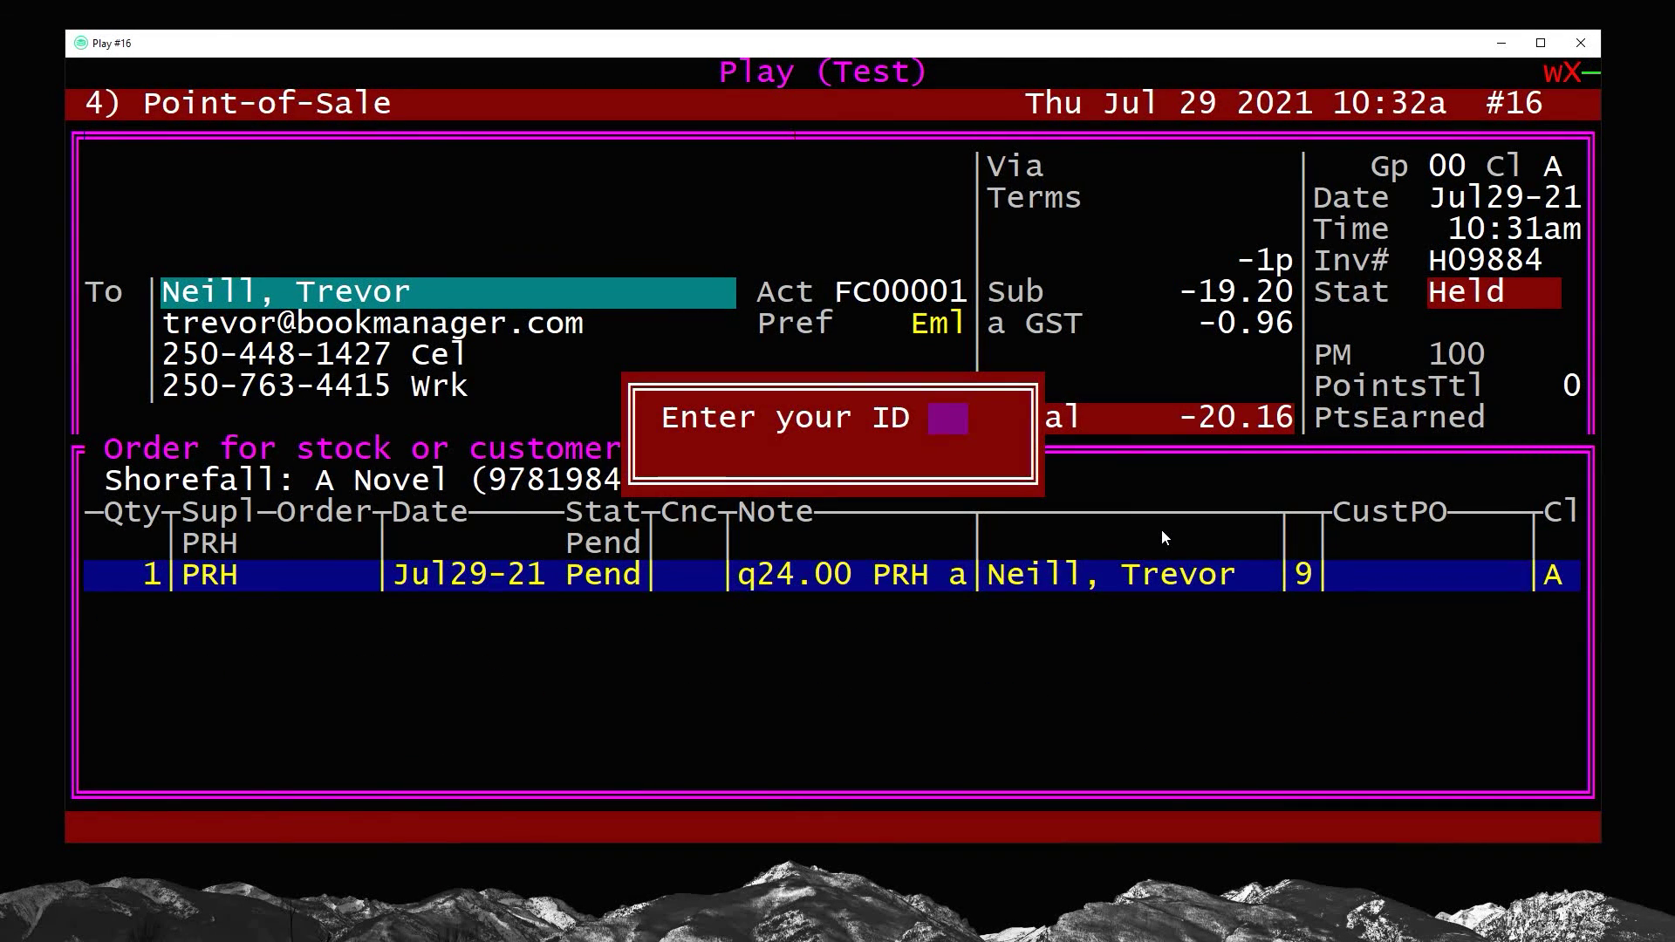
{"action": "key", "text": "Return"}
{"action": "key", "text": "Escape"}
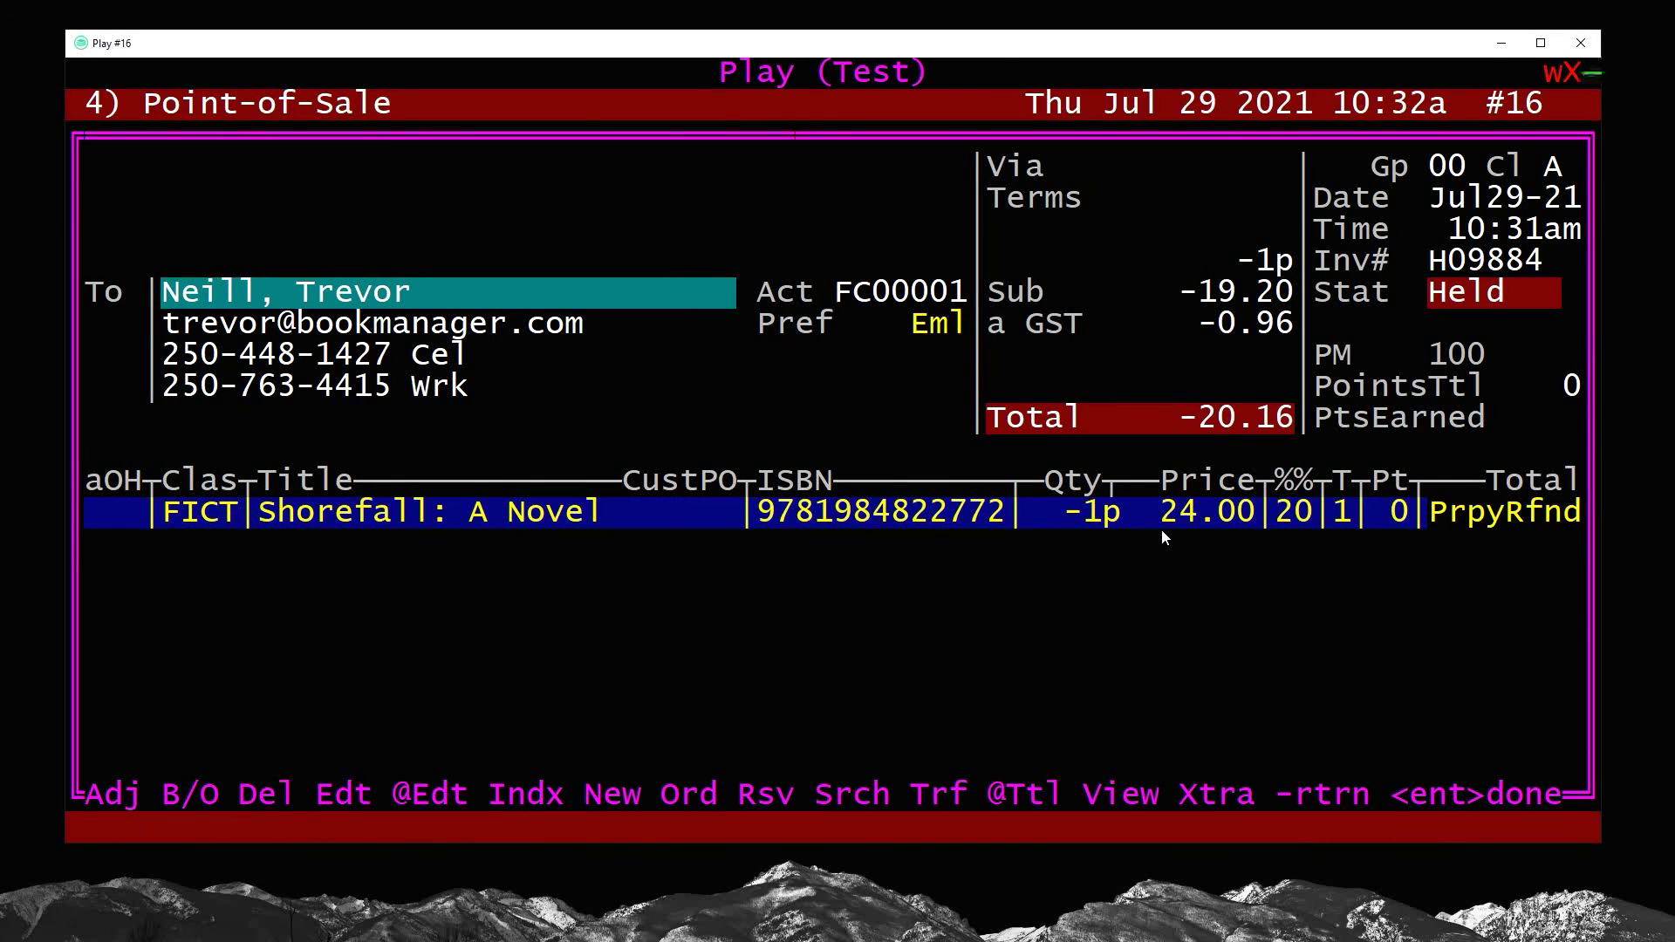
Tender the Shorefall prepay refund of 20.16 to Visa and complete the sale with a receipt
{"action": "key", "text": "Return"}
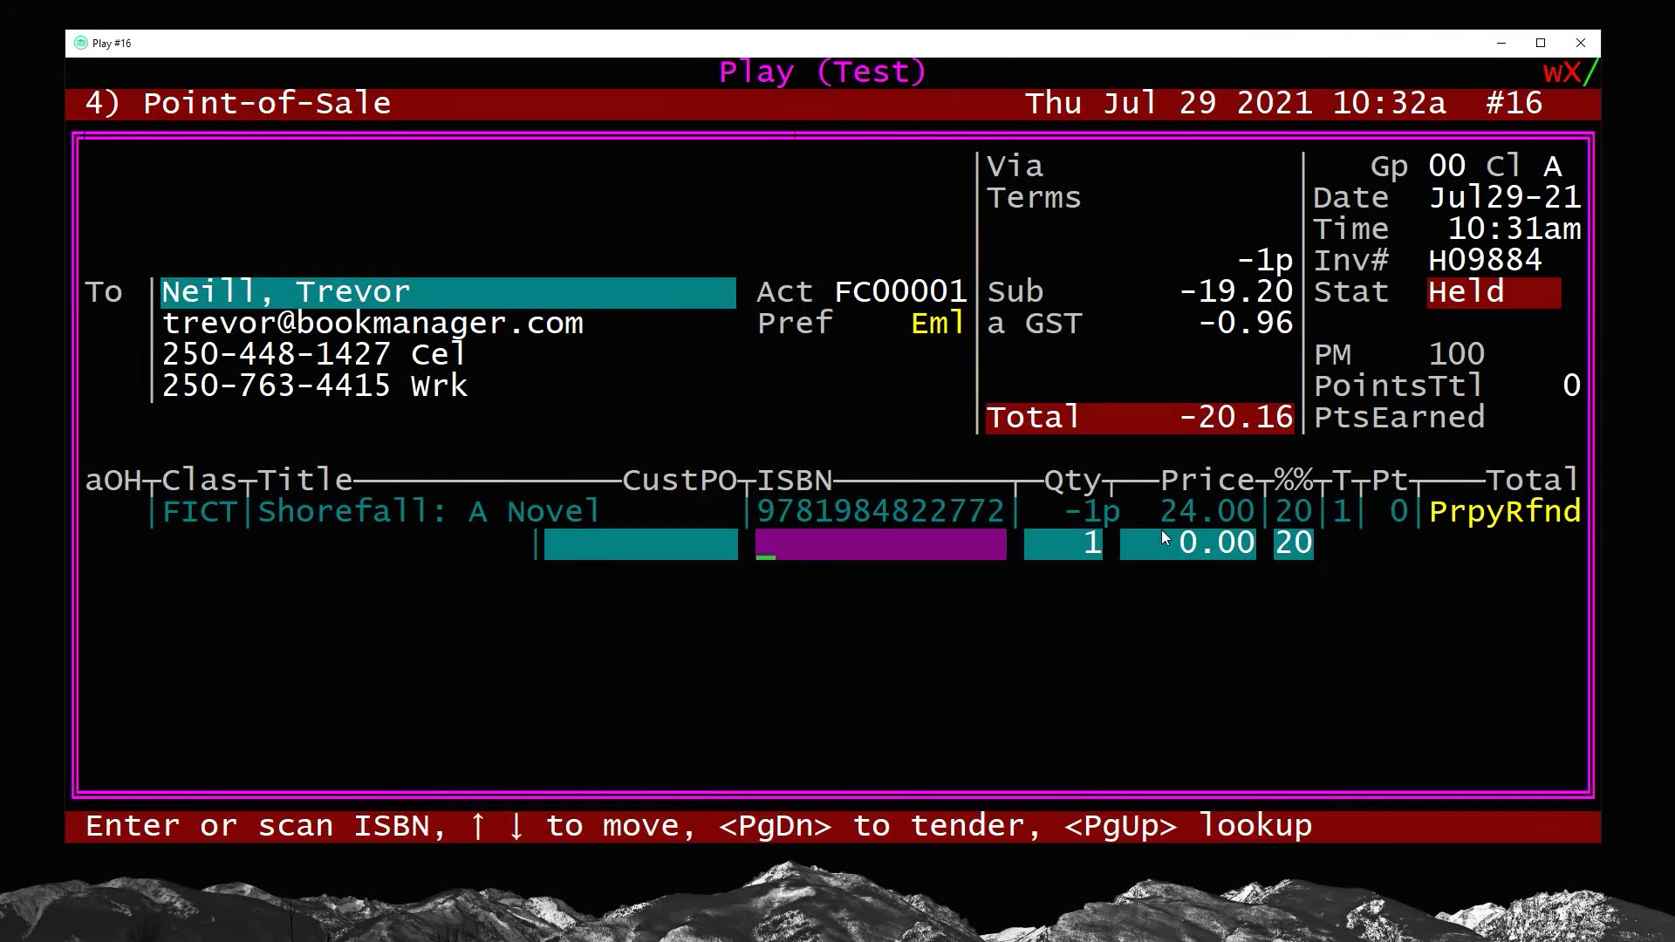
{"action": "key", "text": "Page_Down"}
{"action": "key", "text": "Down"}
{"action": "key", "text": "Up"}
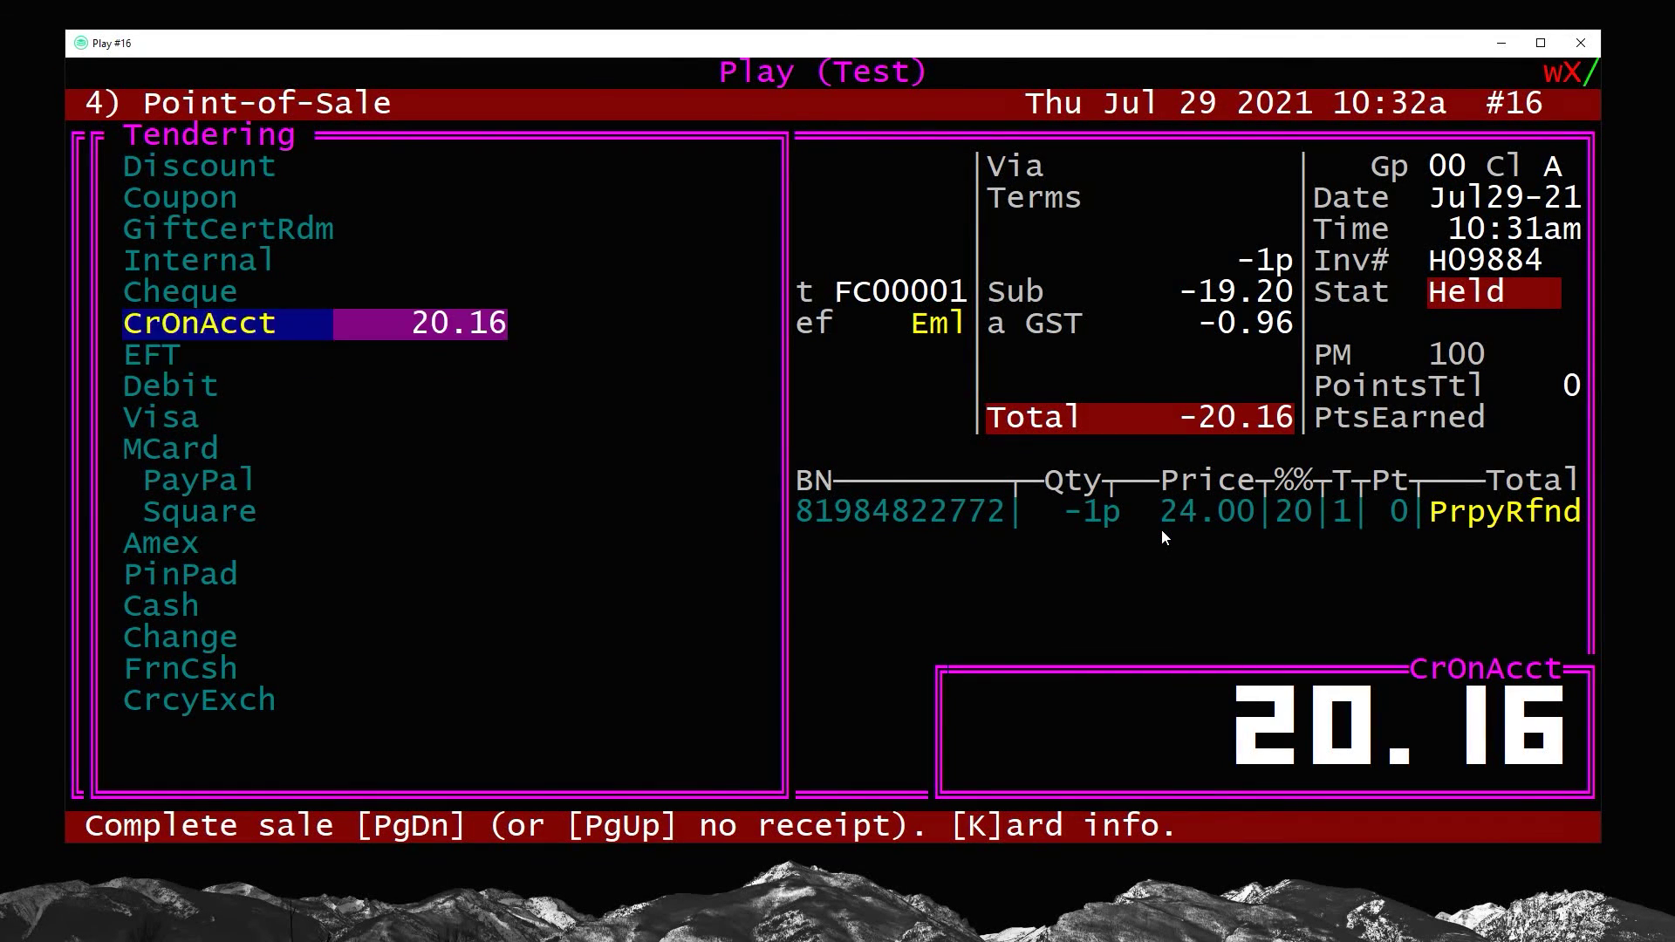
{"action": "key", "text": "Down"}
{"action": "key", "text": "Down"}
{"action": "key", "text": "Down"}
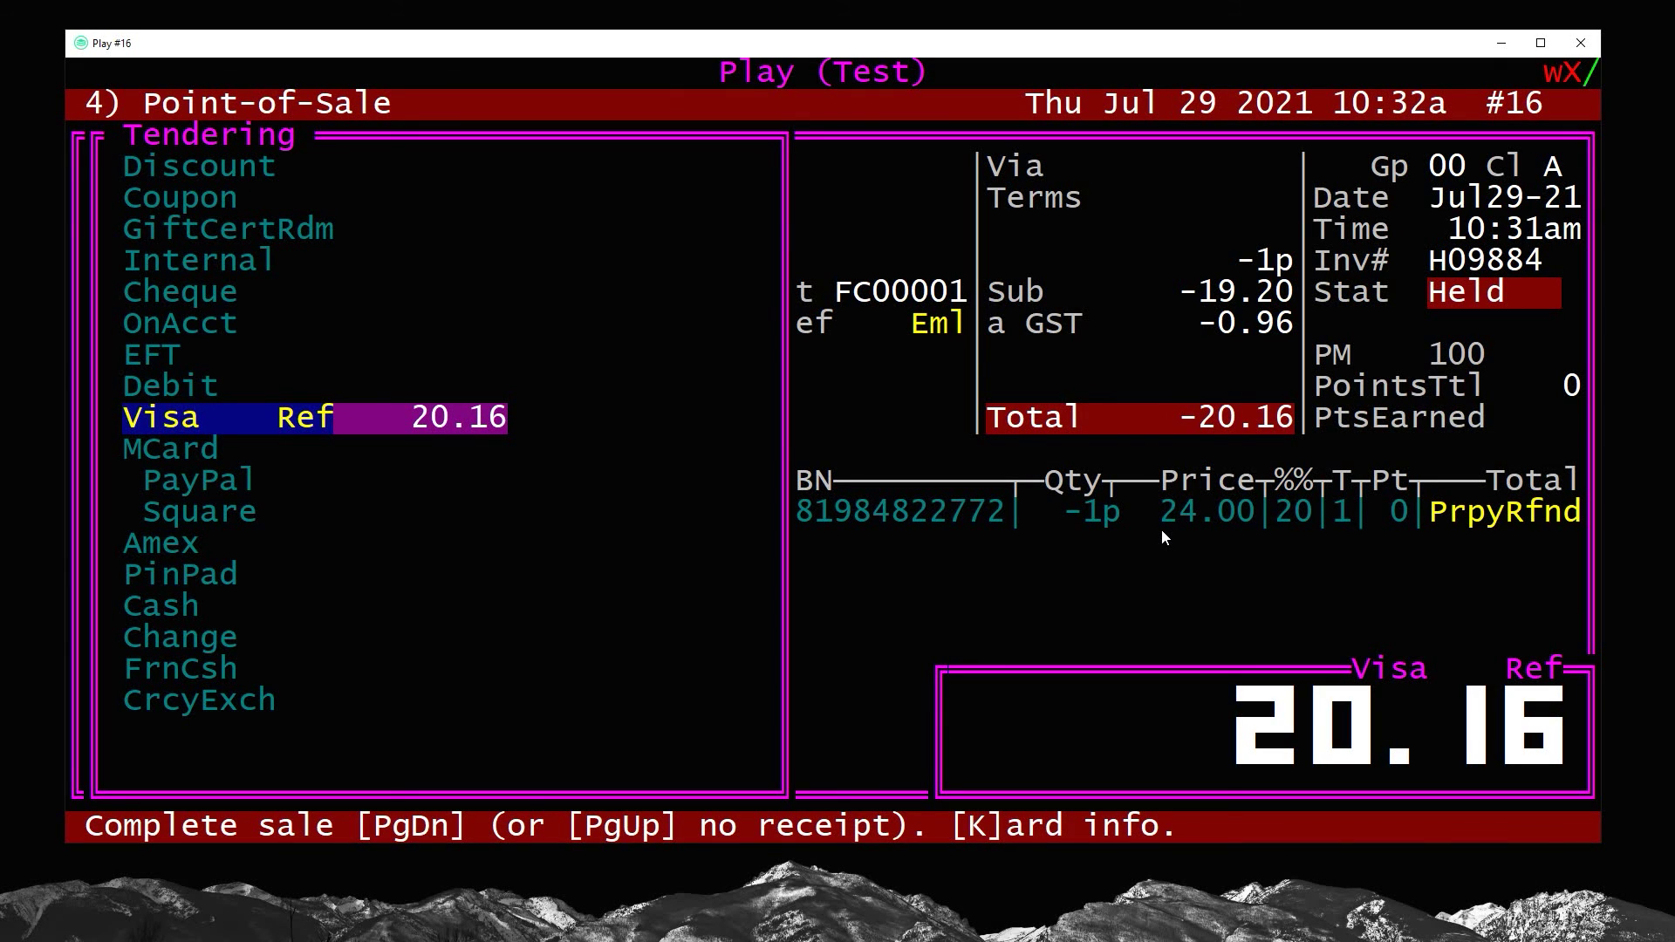
{"action": "key", "text": "Page_Down"}
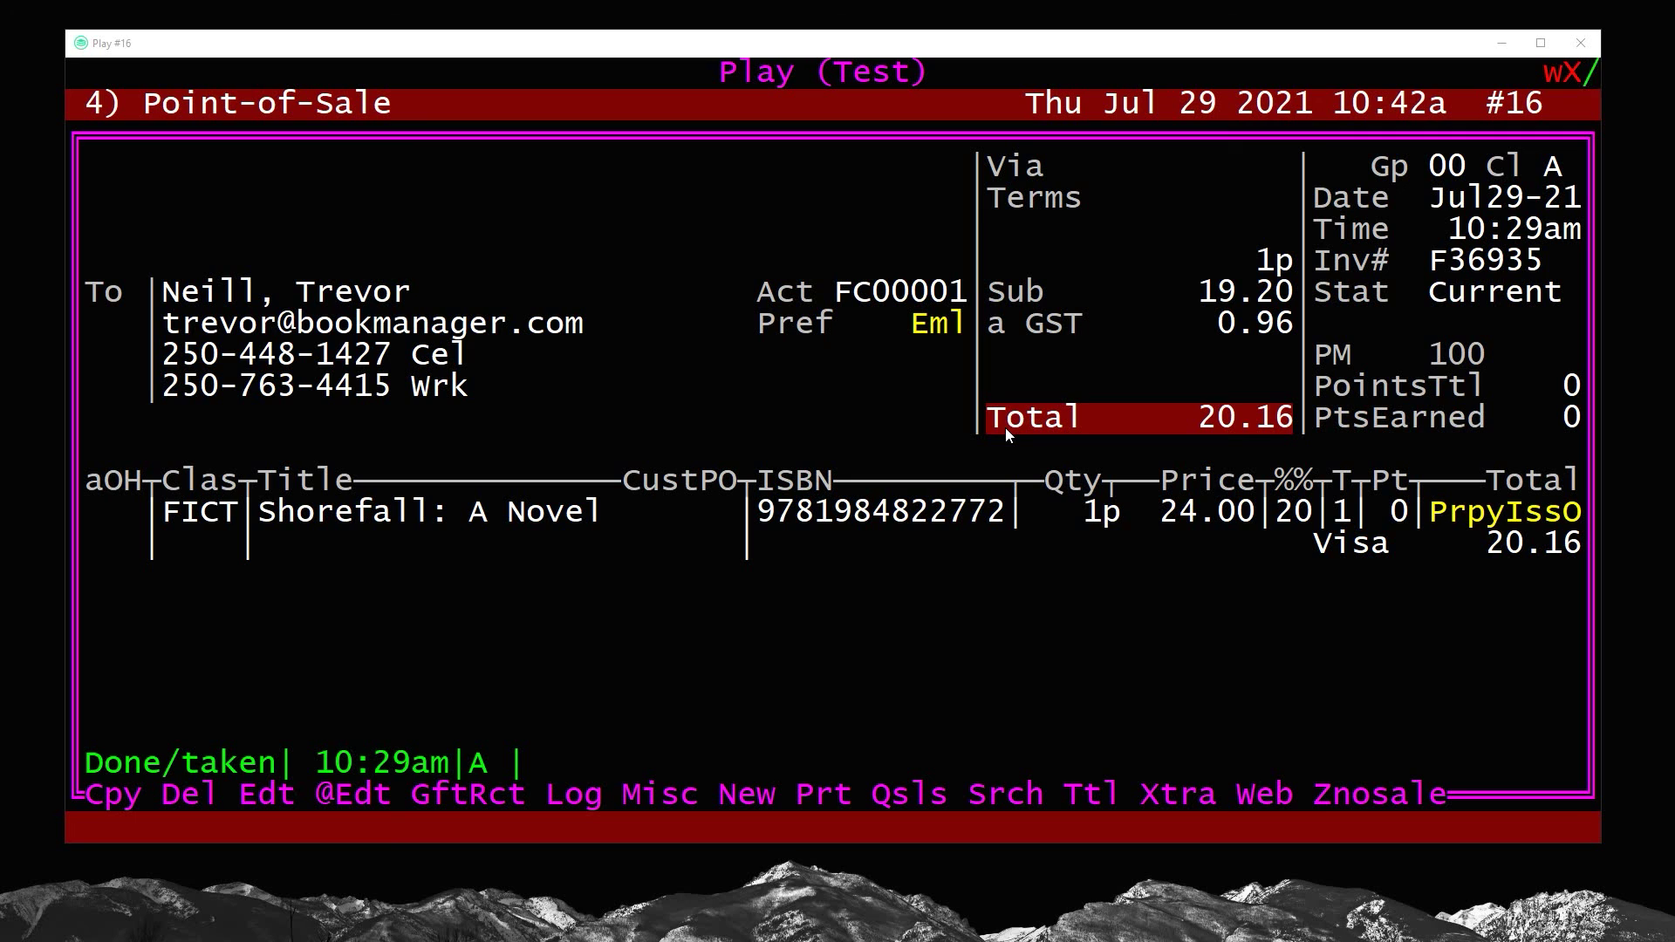
{"action": "key", "text": "s"}
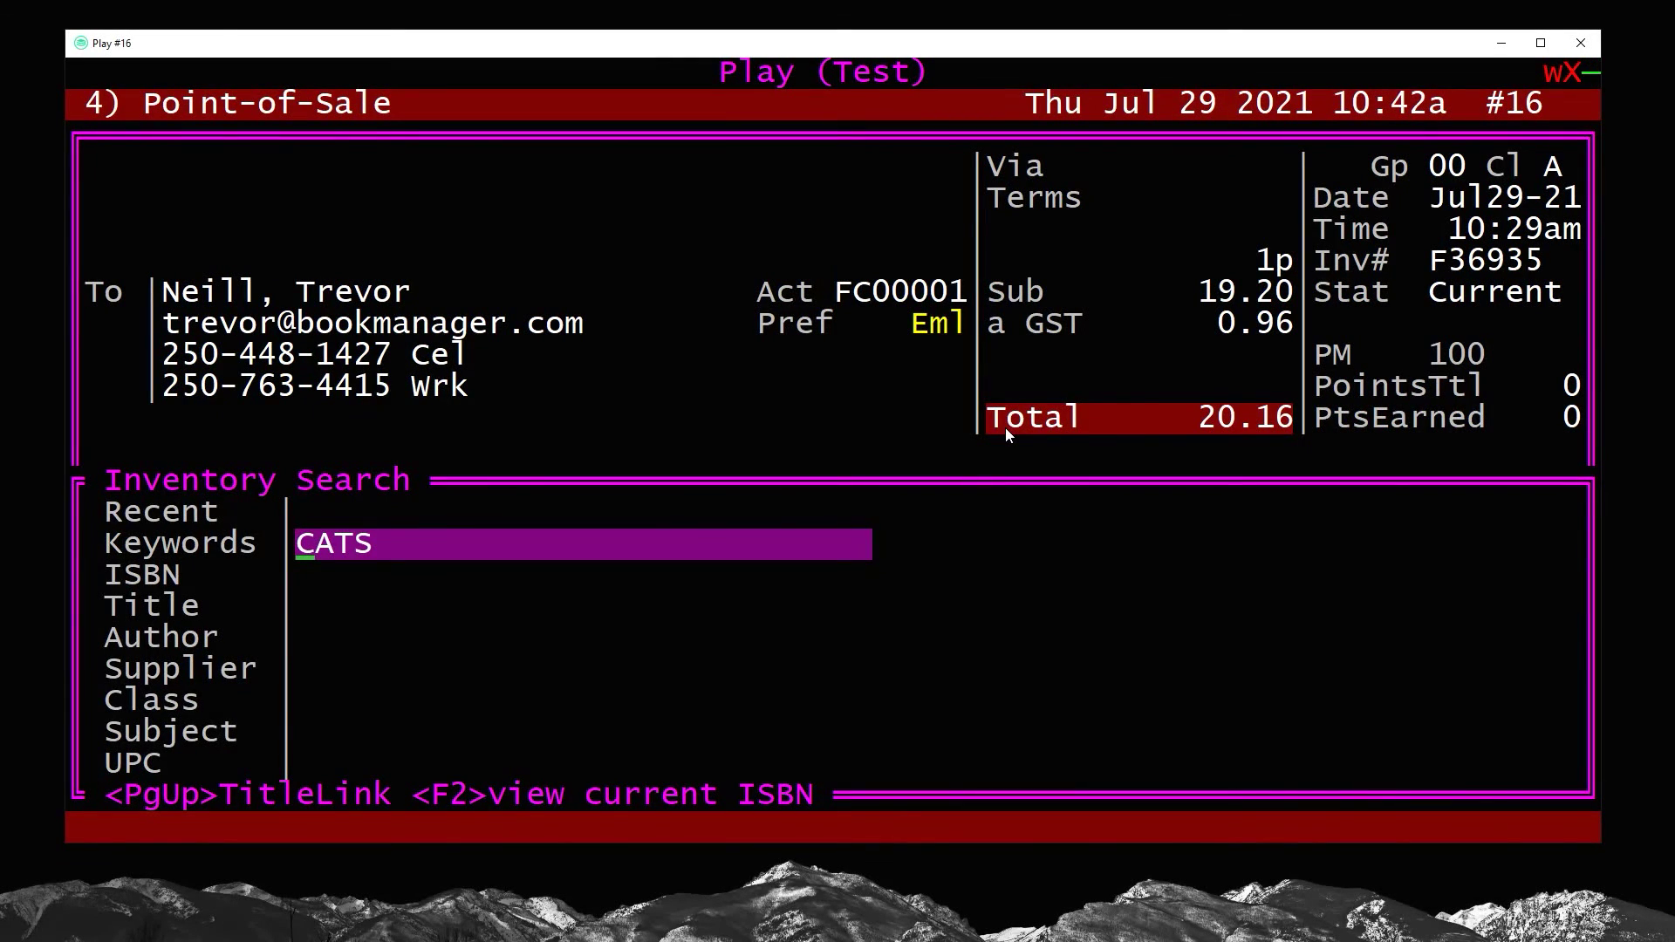
{"action": "key", "text": "Return"}
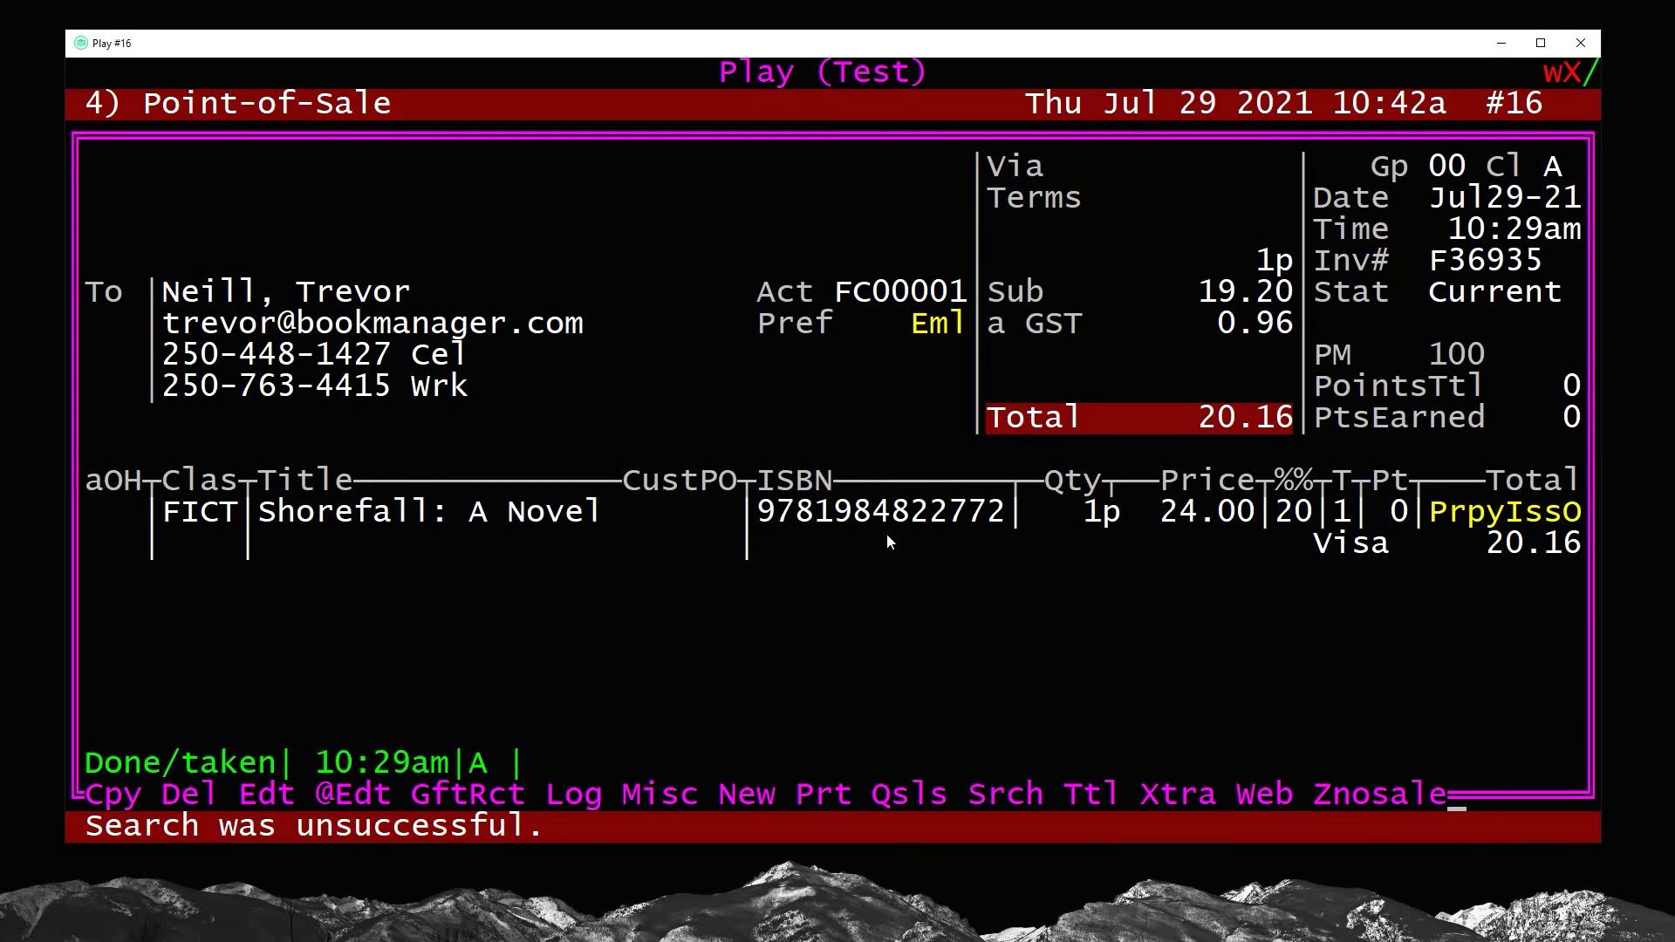
{"action": "left_click_drag", "start_coordinate": [758, 513], "coordinate": [994, 515]}
{"action": "key", "text": "F5"}
{"action": "right_click", "coordinate": [509, 593]}
{"action": "key", "text": "Page_Up"}
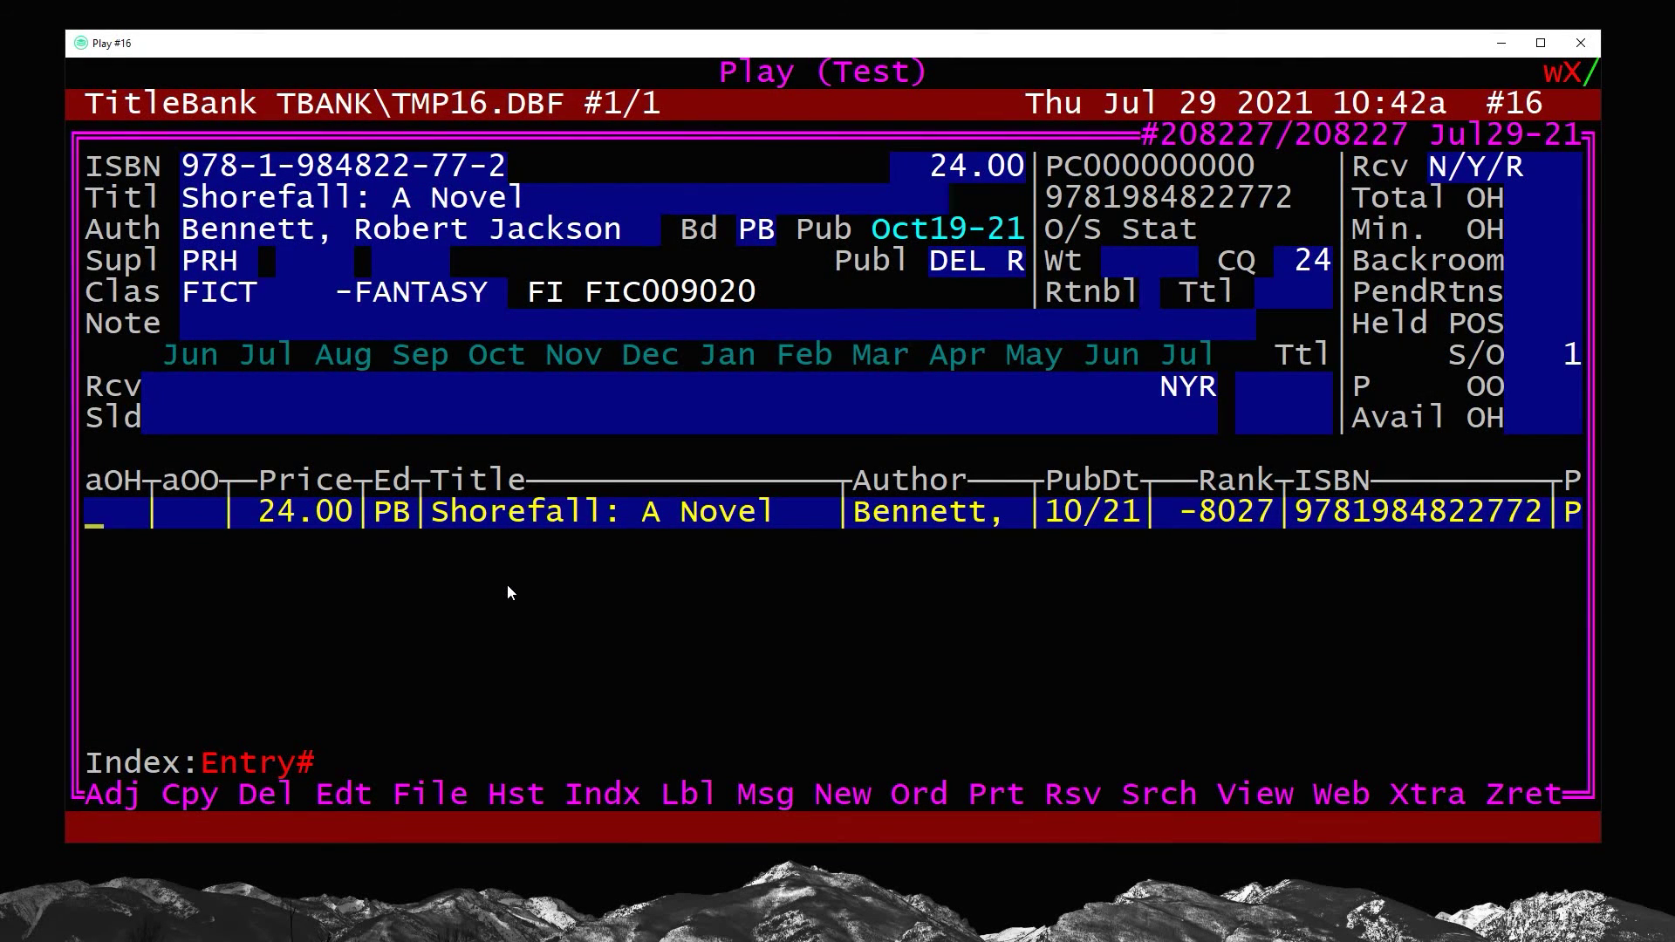
Check the title's special order (S/O) quantity and list the Orders history for the ISBN
{"action": "left_click", "coordinate": [1572, 358]}
{"action": "left_click_drag", "start_coordinate": [1573, 358], "coordinate": [1457, 358]}
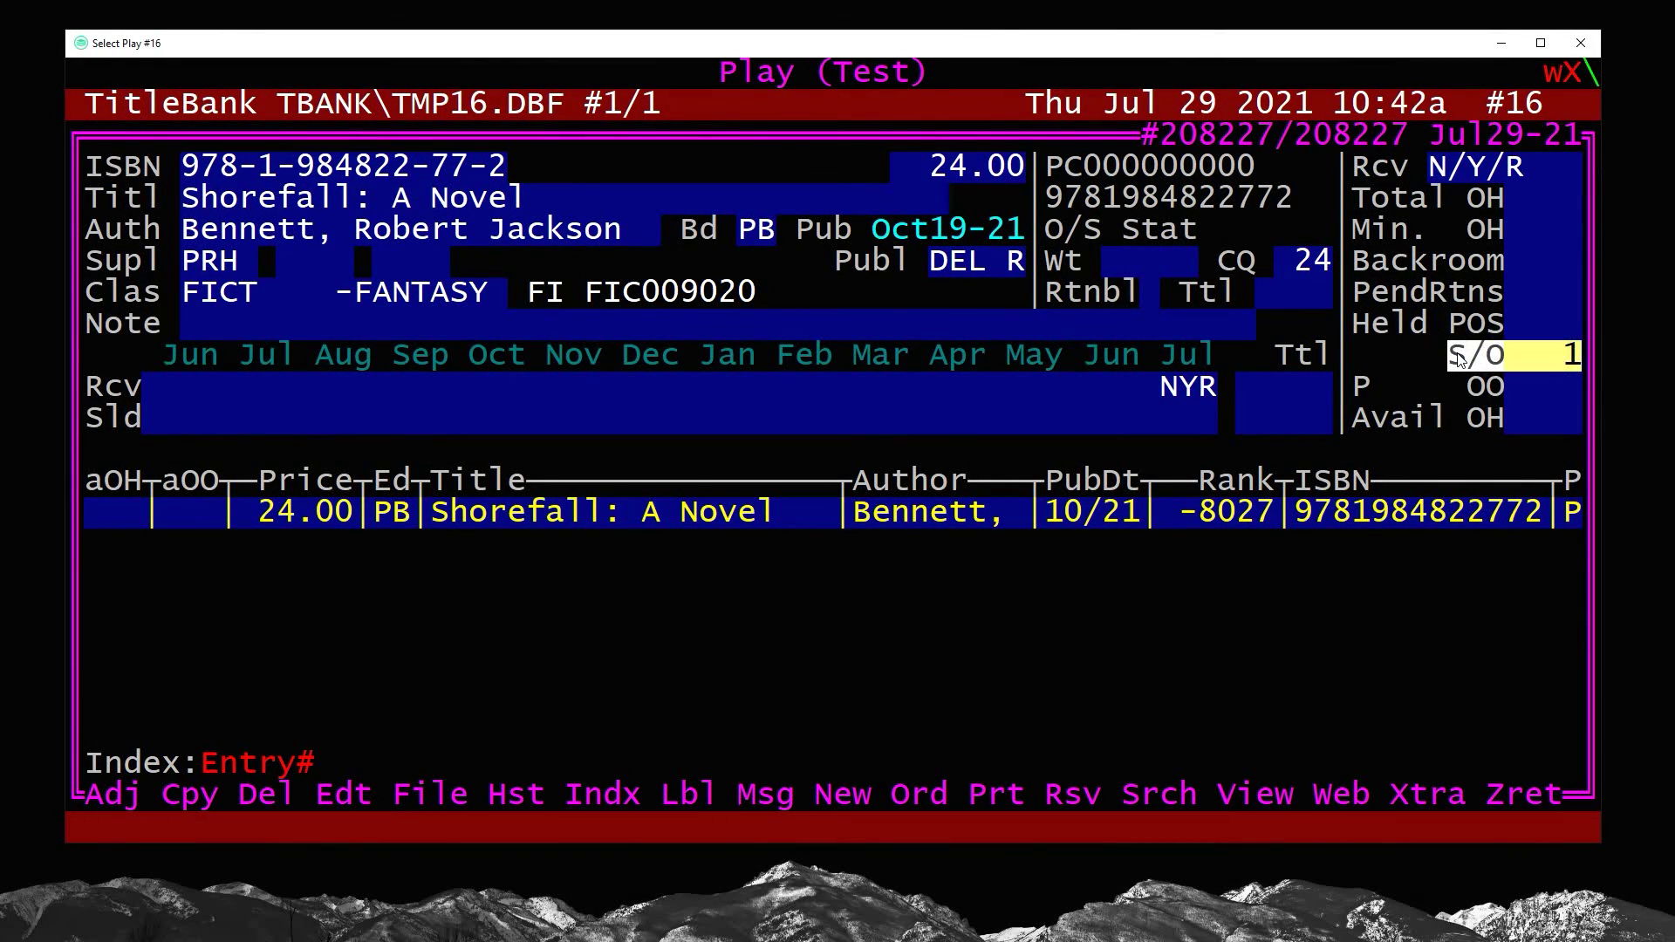
{"action": "left_click", "coordinate": [1457, 357]}
{"action": "key", "text": "h"}
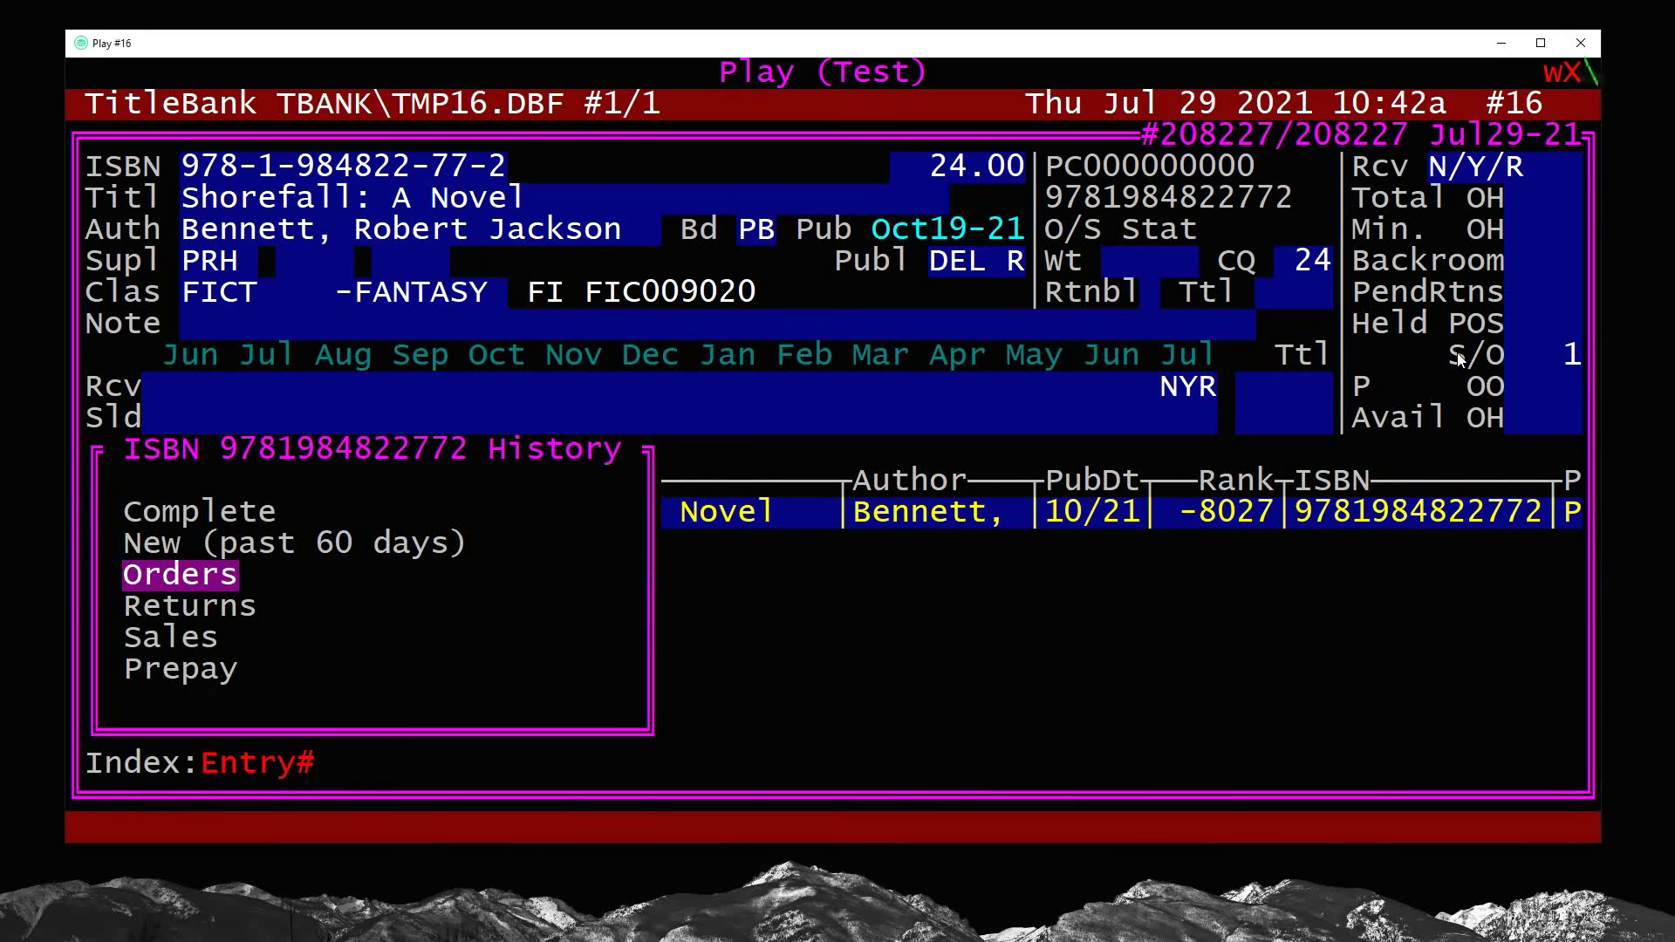
{"action": "key", "text": "Return"}
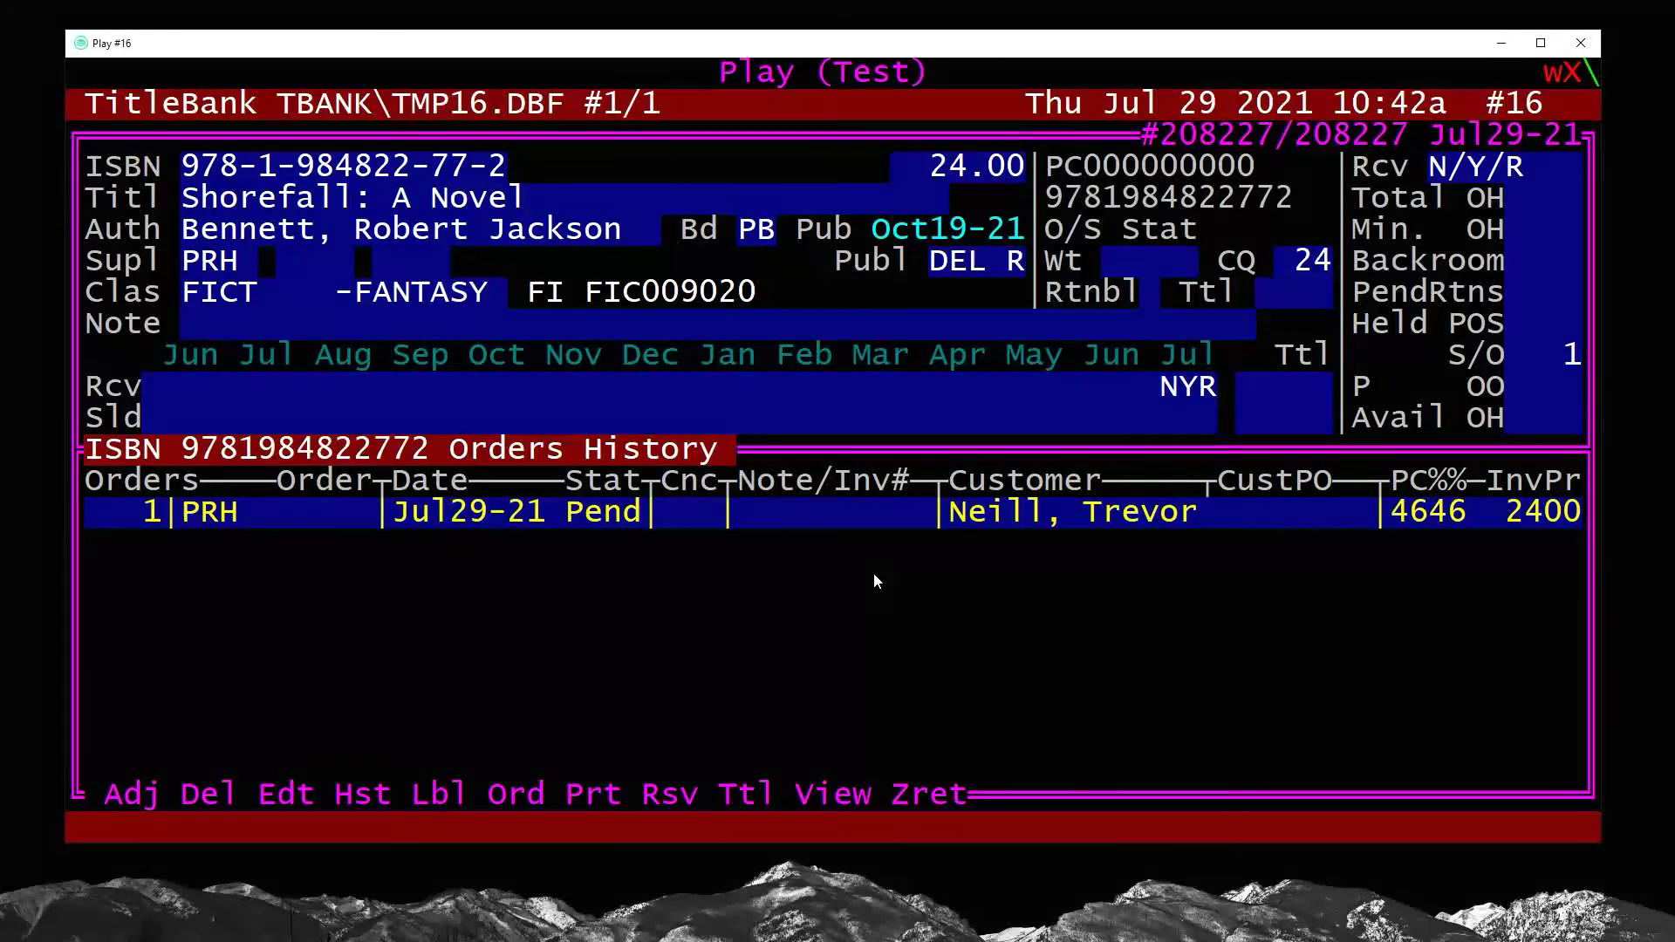
Delete the pending prepaid special order from the ISBN's order history, removing both the customer information and the order
{"action": "key", "text": "d"}
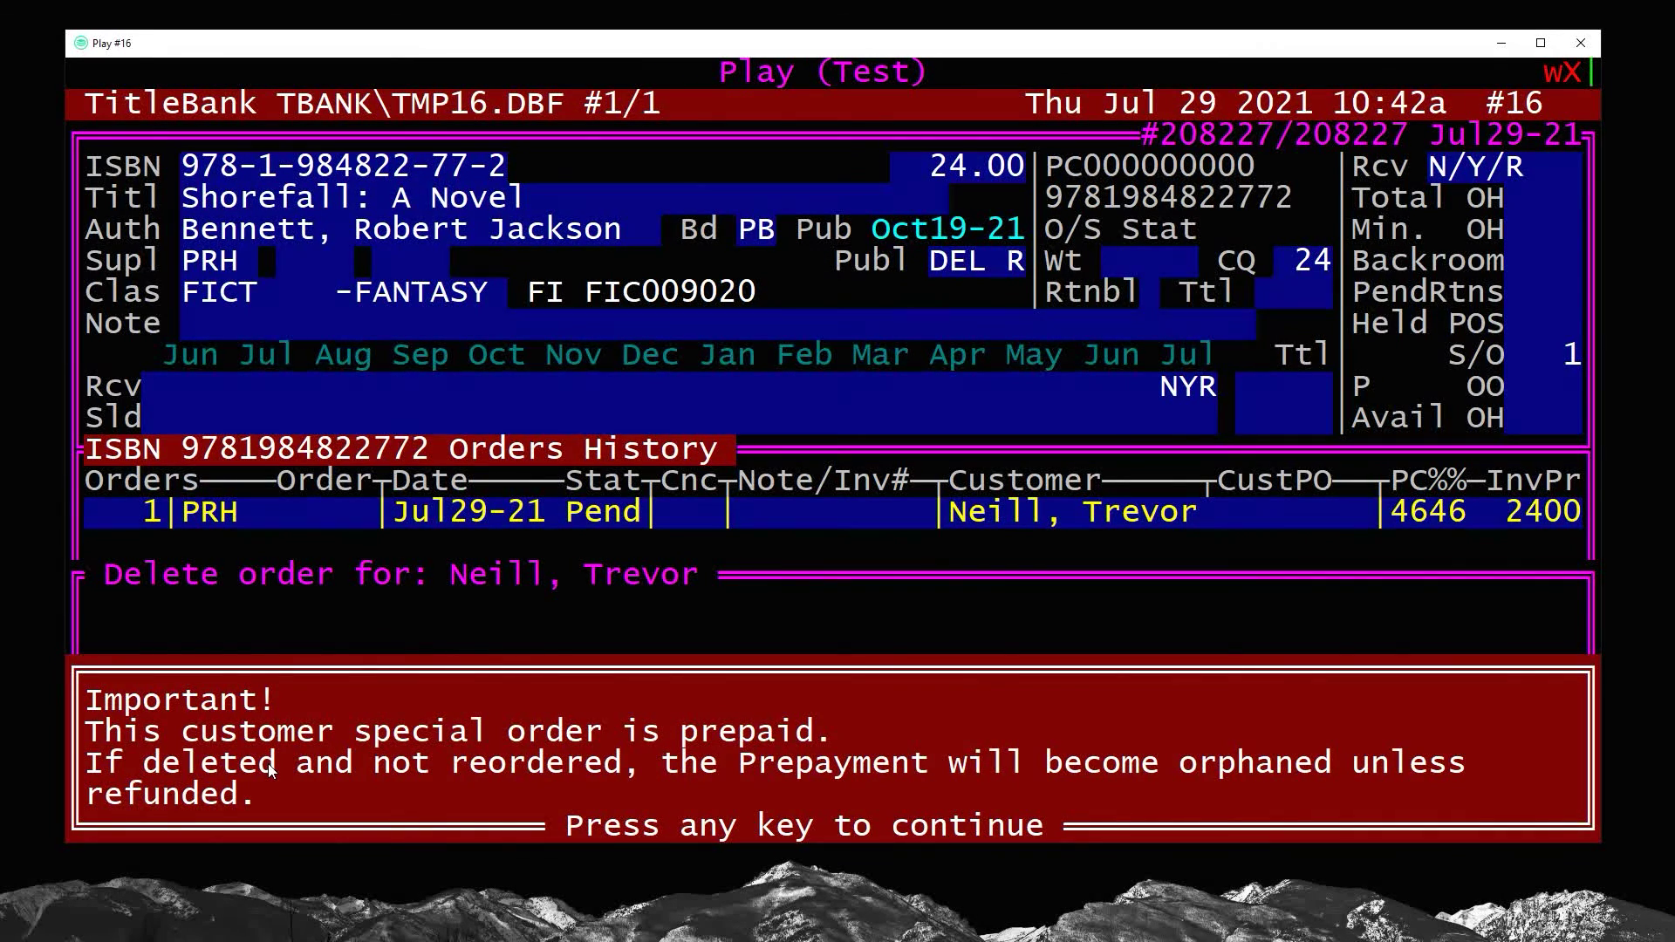
{"action": "key", "text": "Return"}
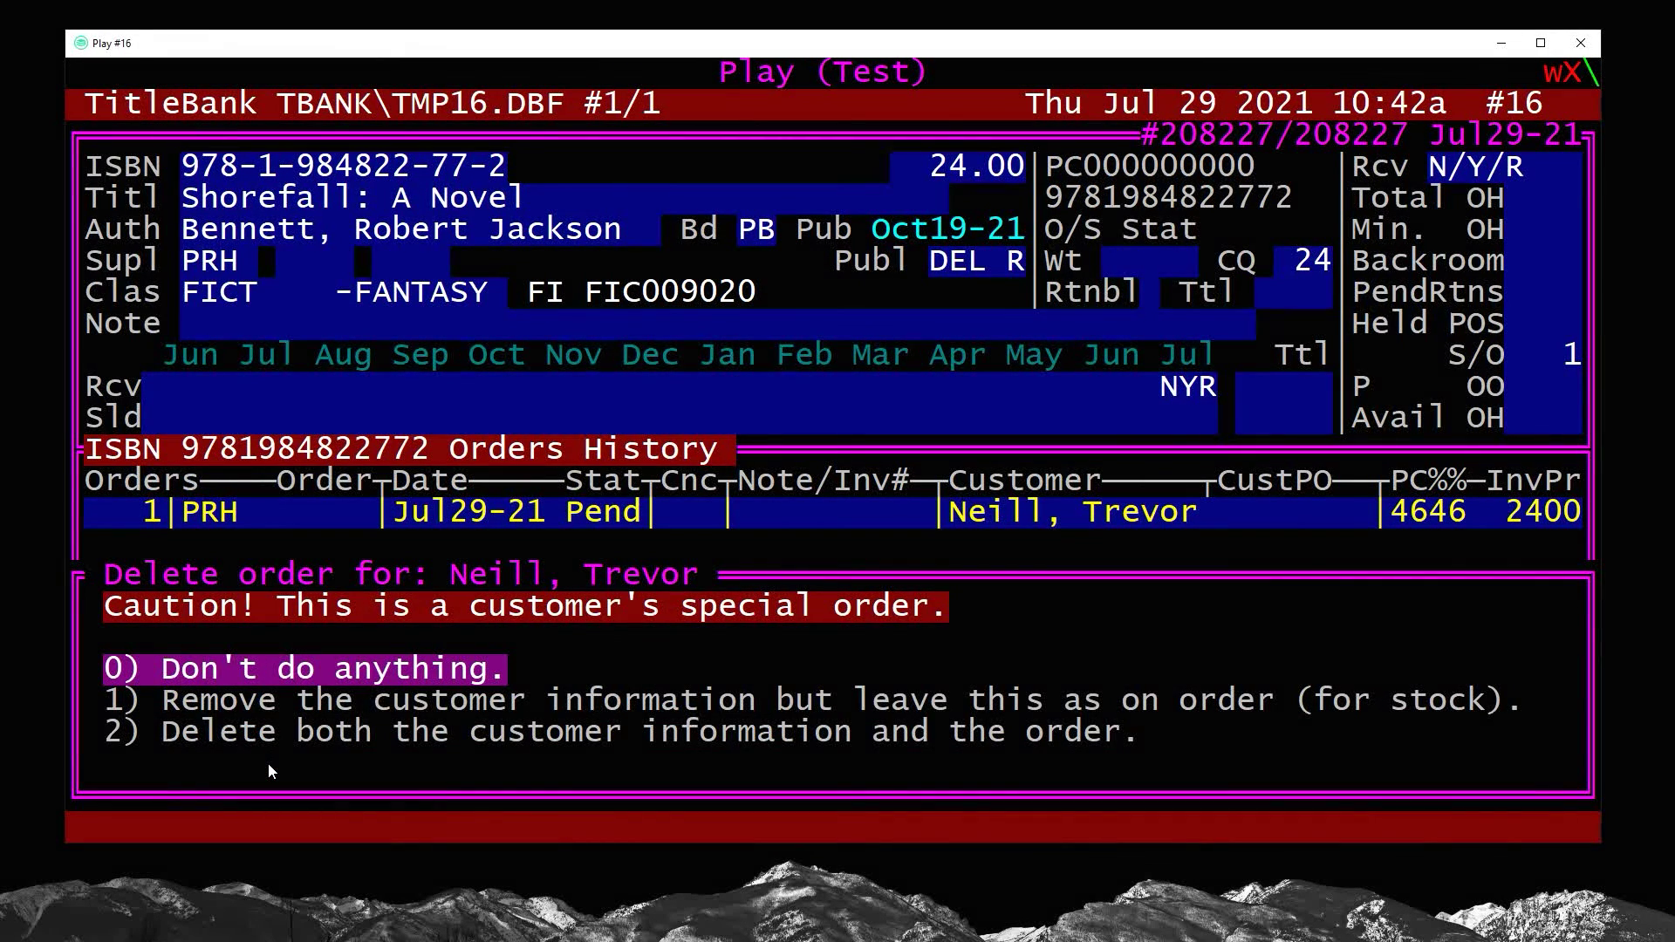
{"action": "key", "text": "2"}
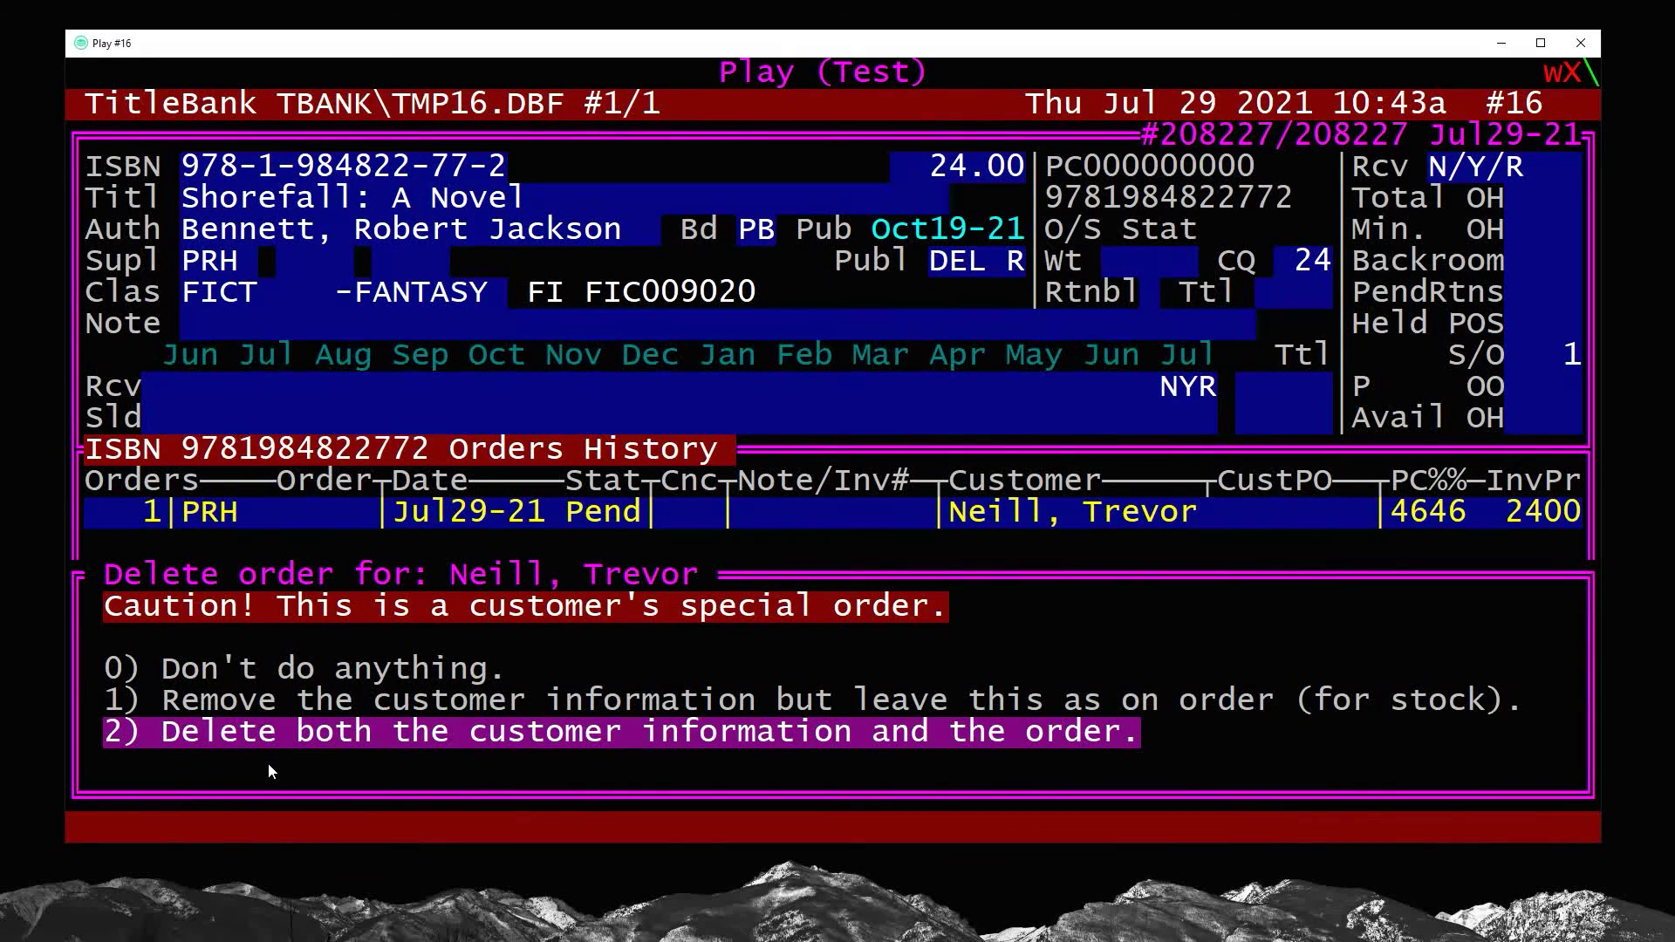
{"action": "key", "text": "Return"}
{"action": "key", "text": "Return"}
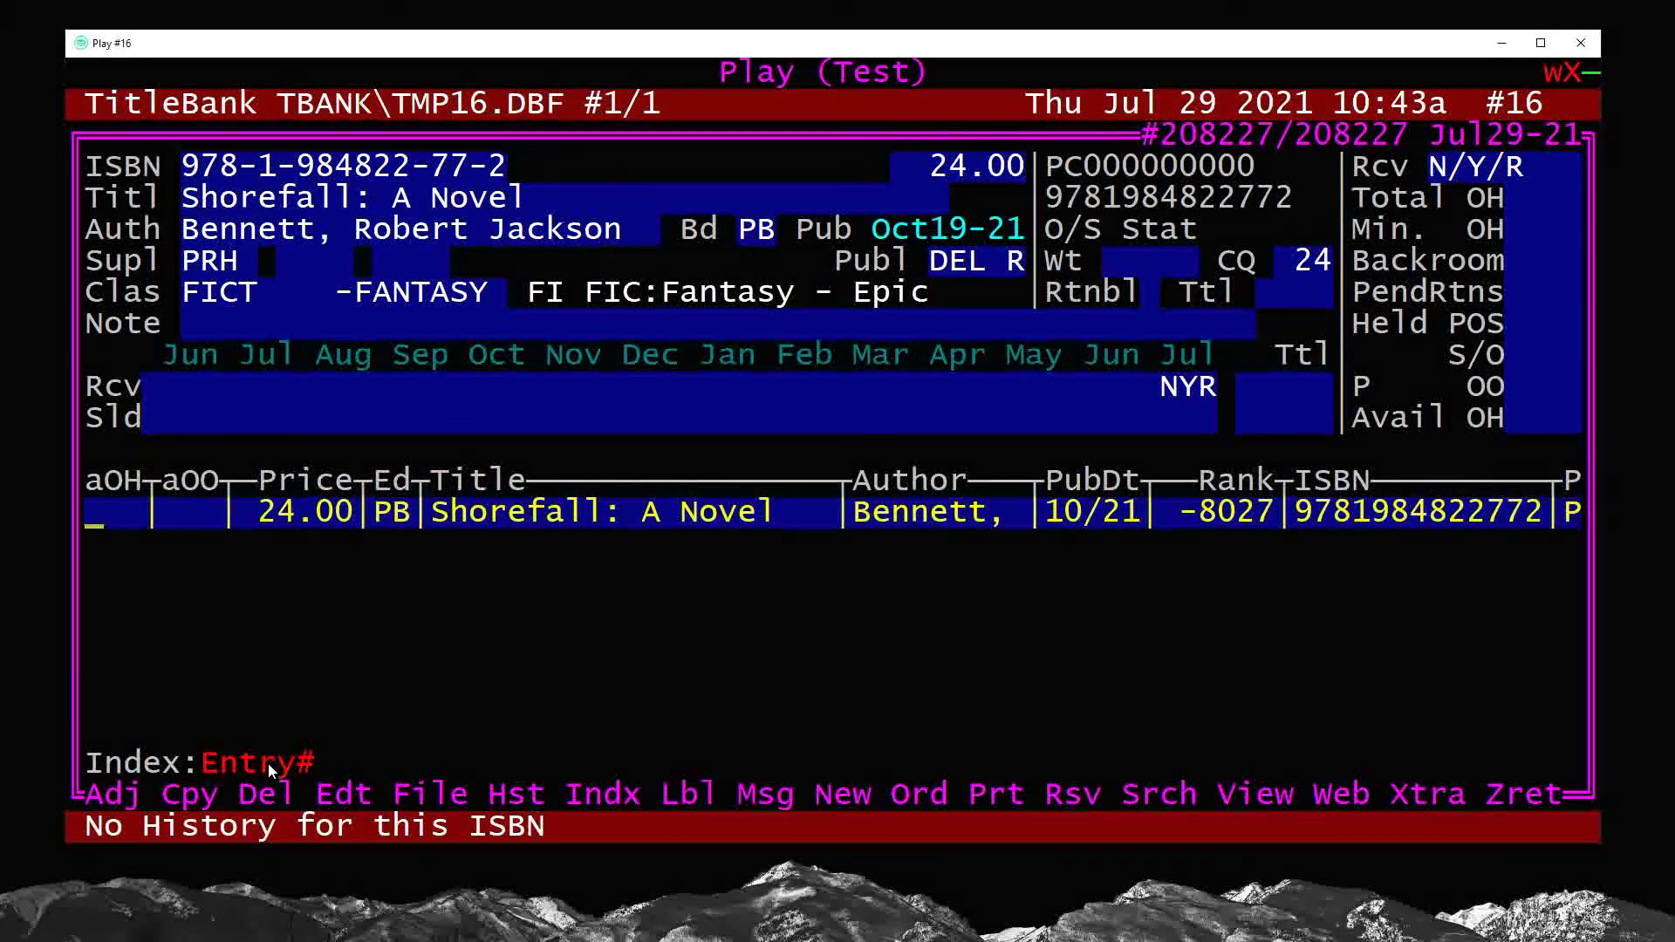
Return to the original Shorefall prepay sale, open the customer's record, and examine the Shorefall prepay entries in the complete history
{"action": "key", "text": "Escape"}
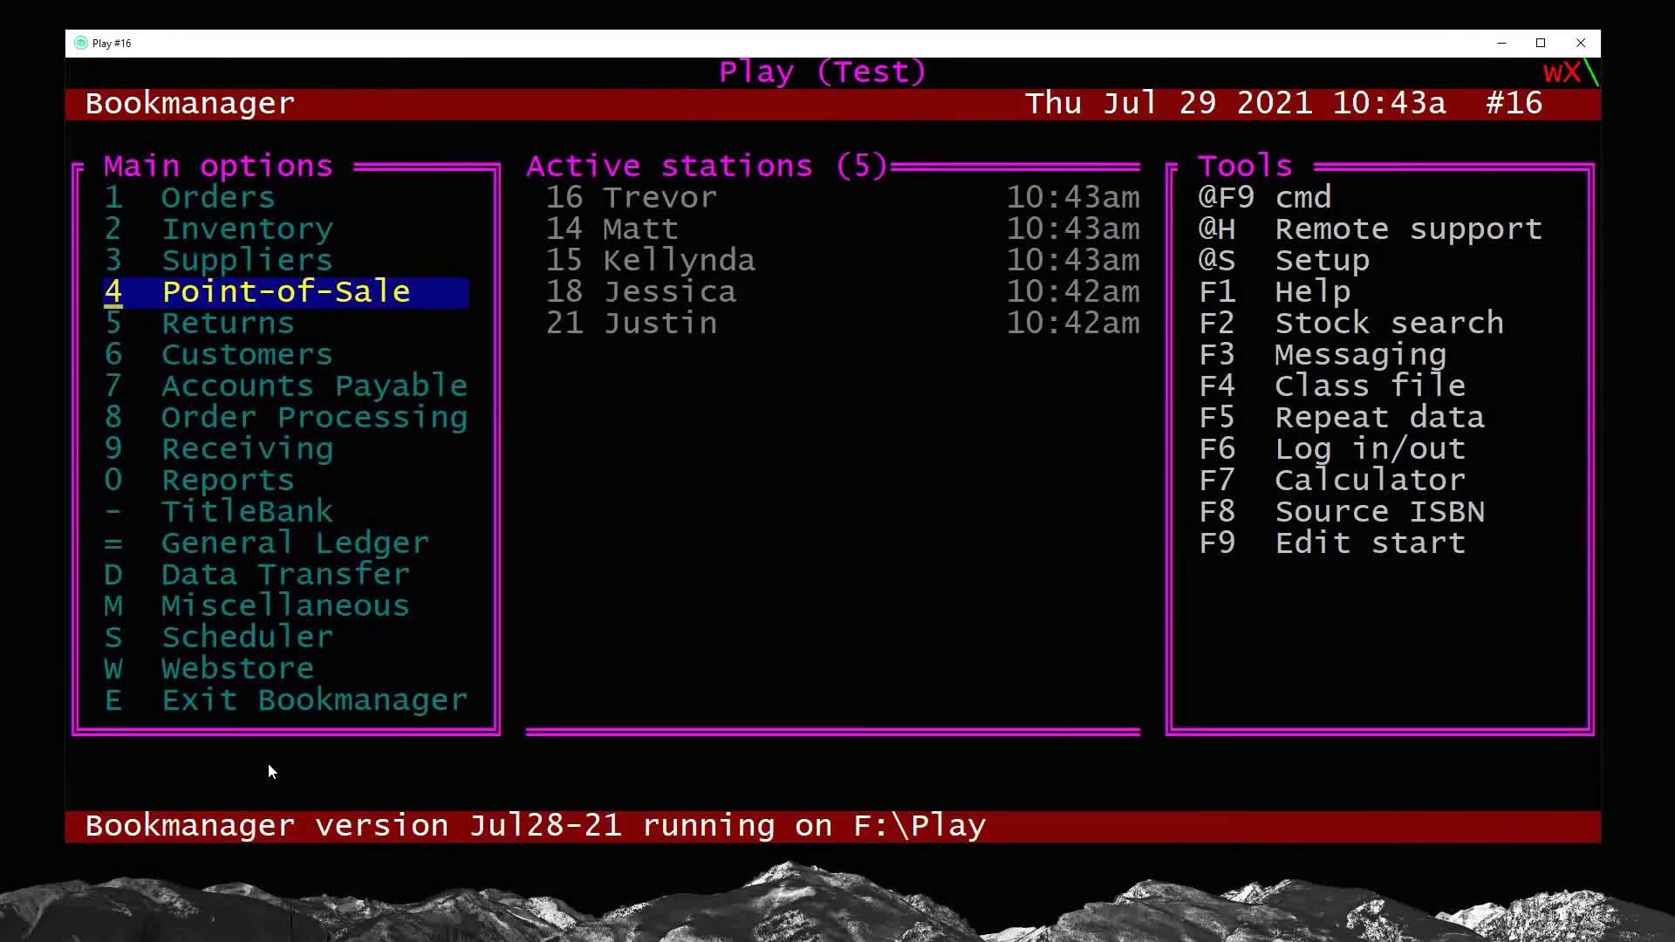
{"action": "key", "text": "Return"}
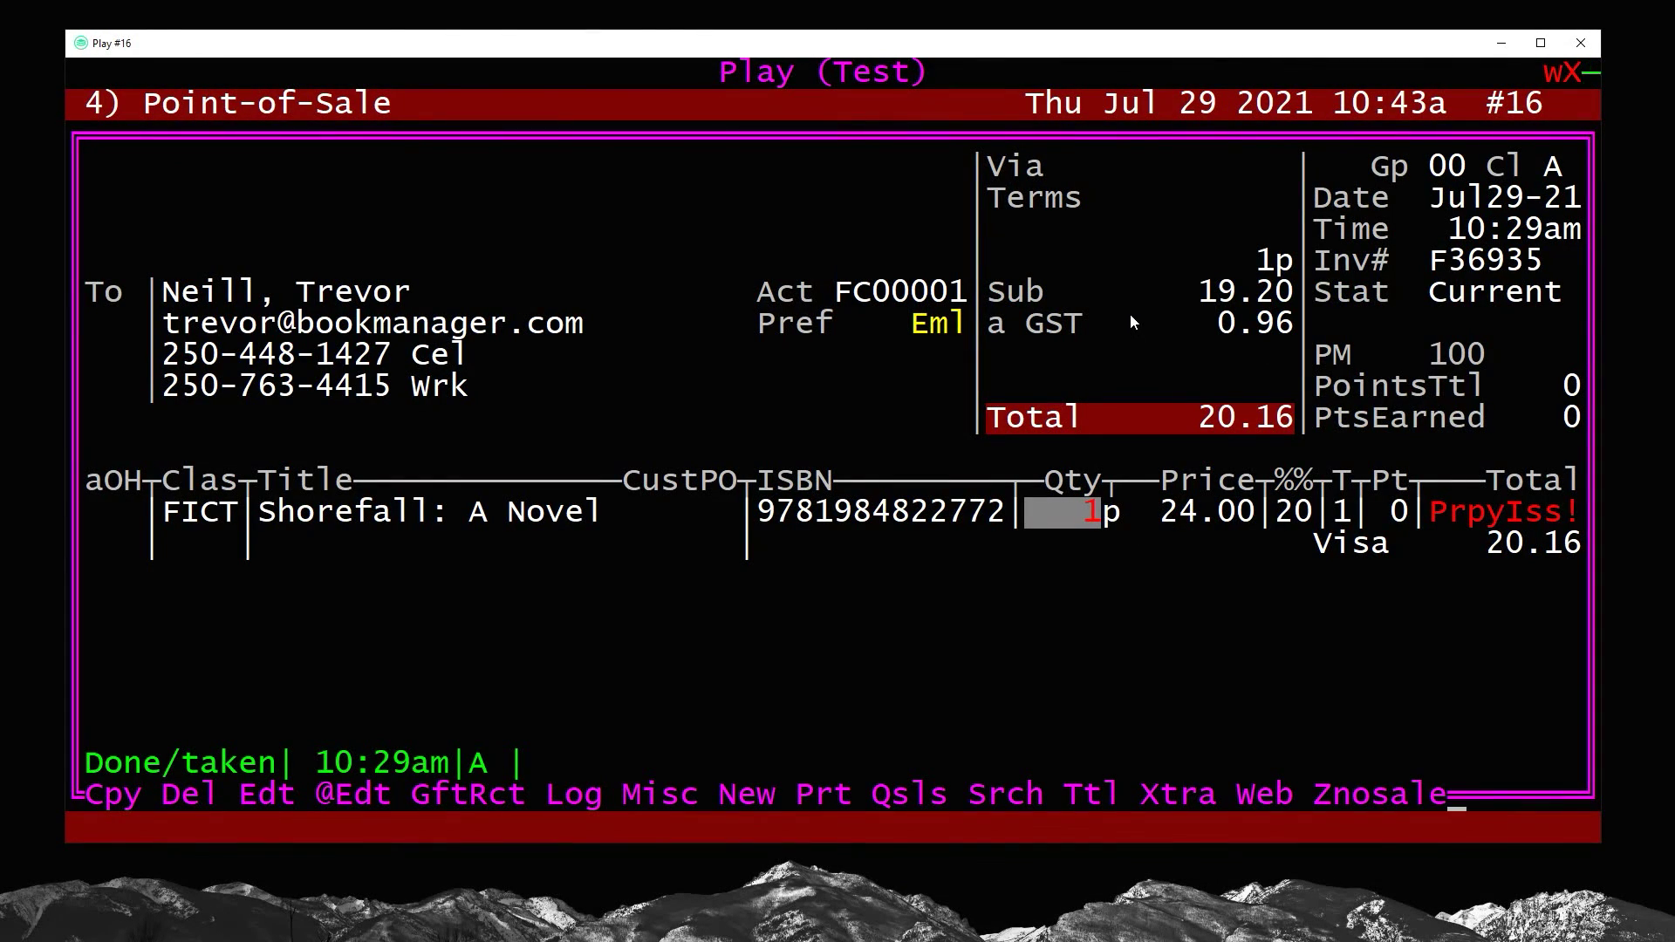
{"action": "key", "text": "F6"}
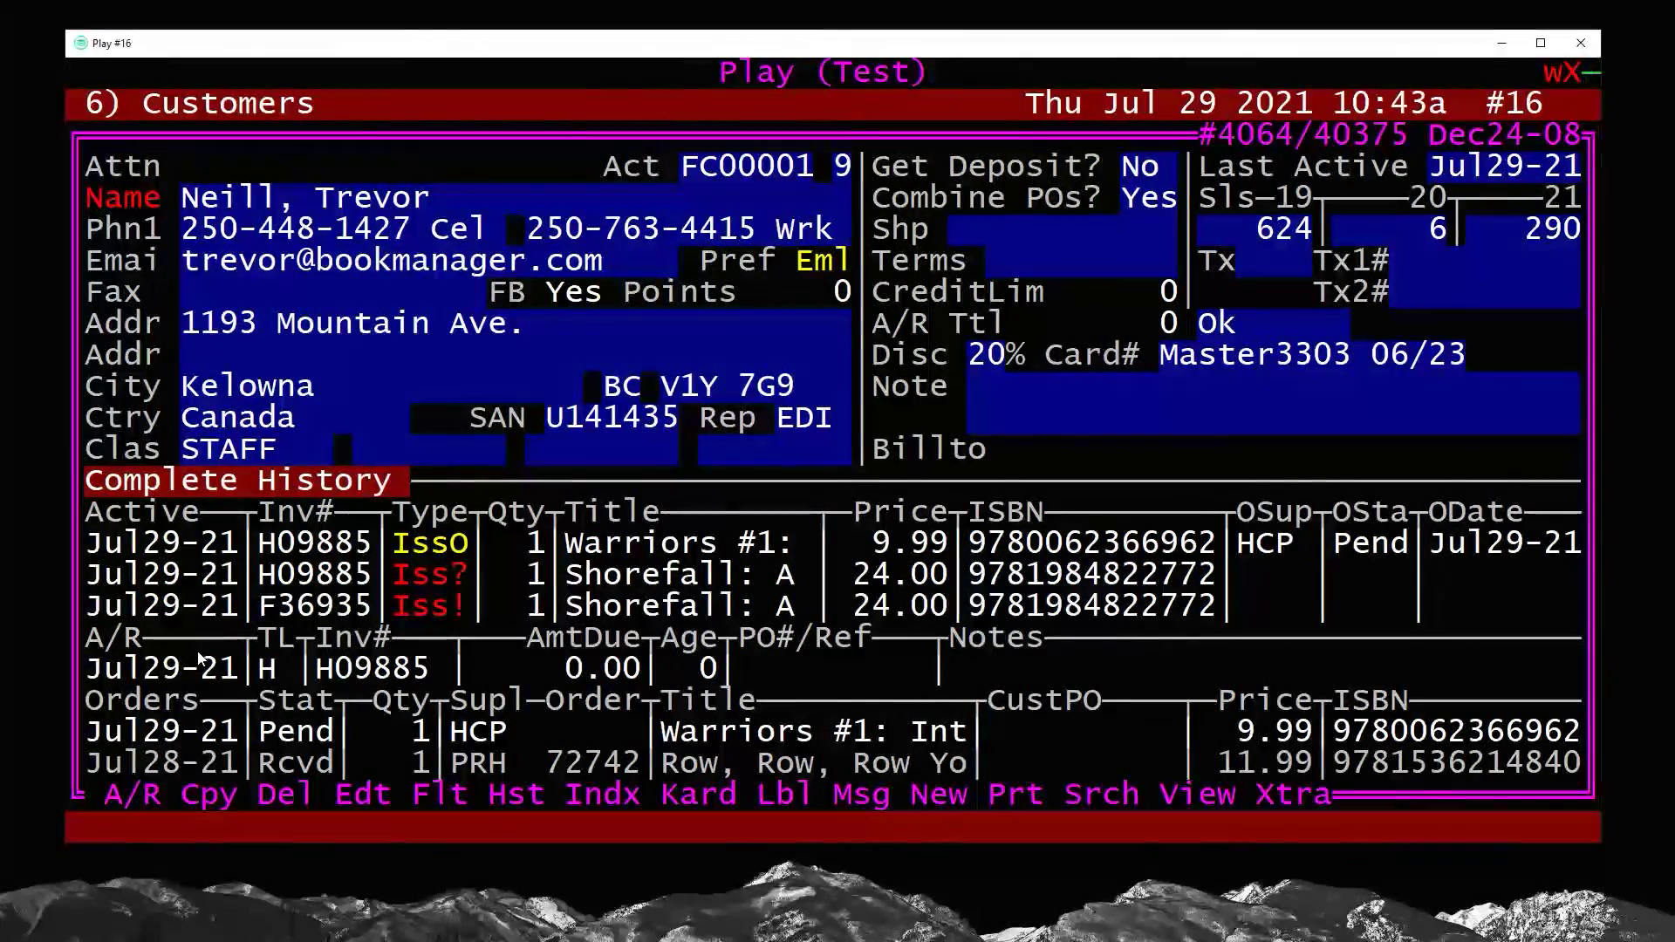
{"action": "left_click_drag", "start_coordinate": [96, 611], "coordinate": [1253, 629]}
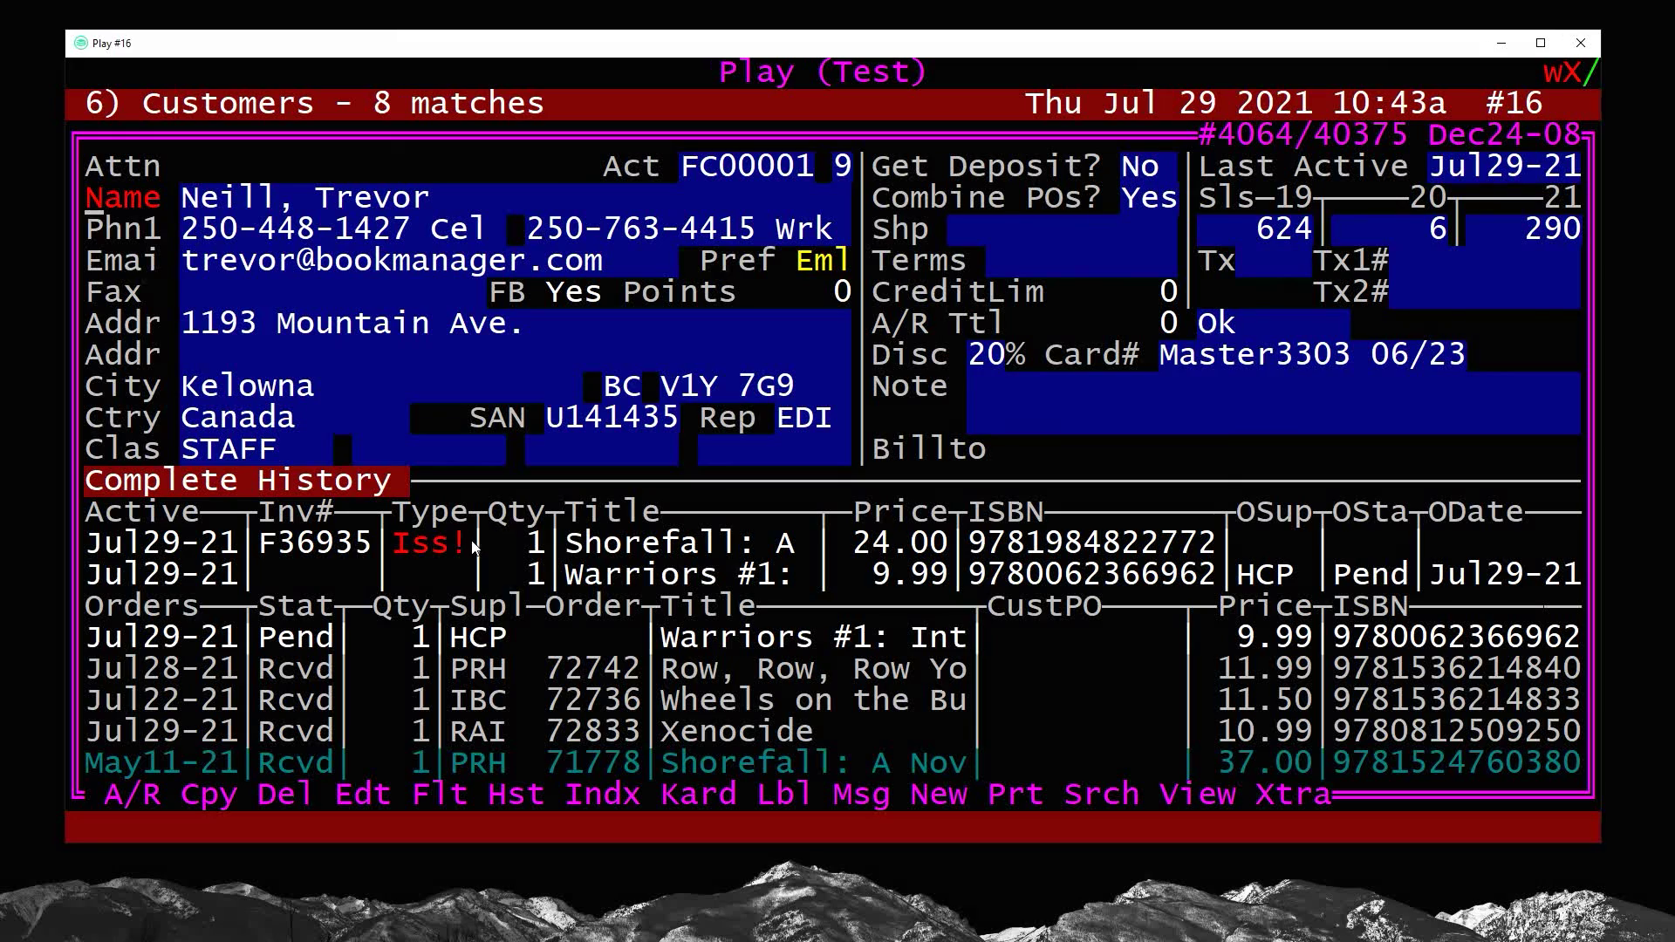
{"action": "left_click_drag", "start_coordinate": [465, 540], "coordinate": [341, 537]}
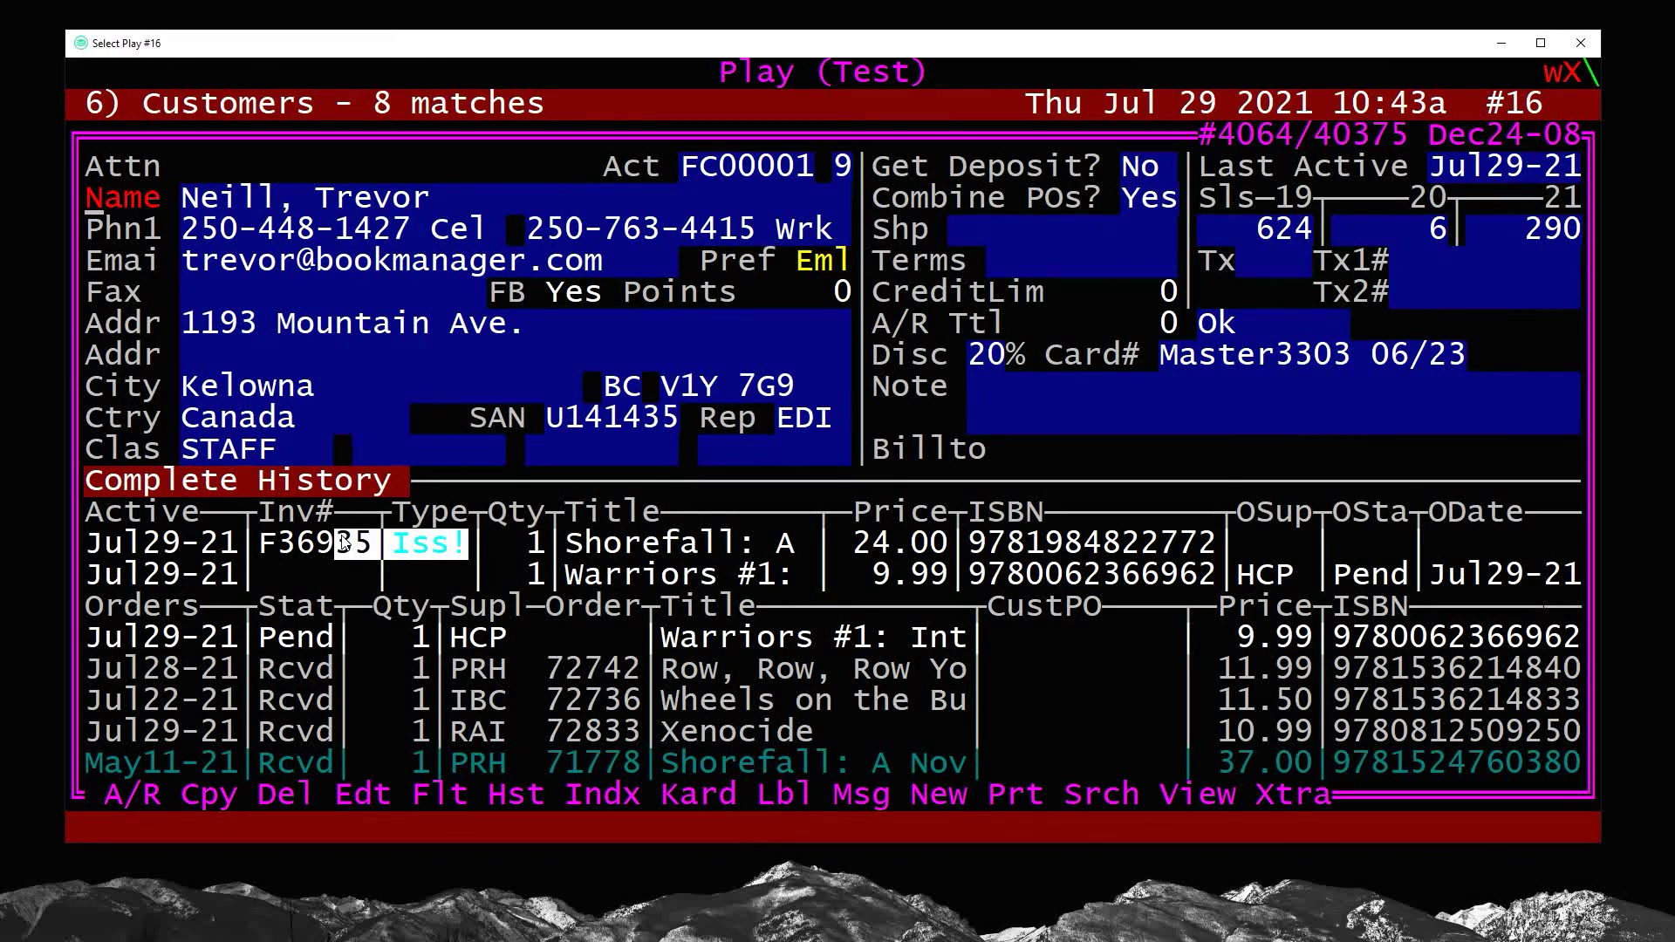
{"action": "left_click", "coordinate": [400, 545]}
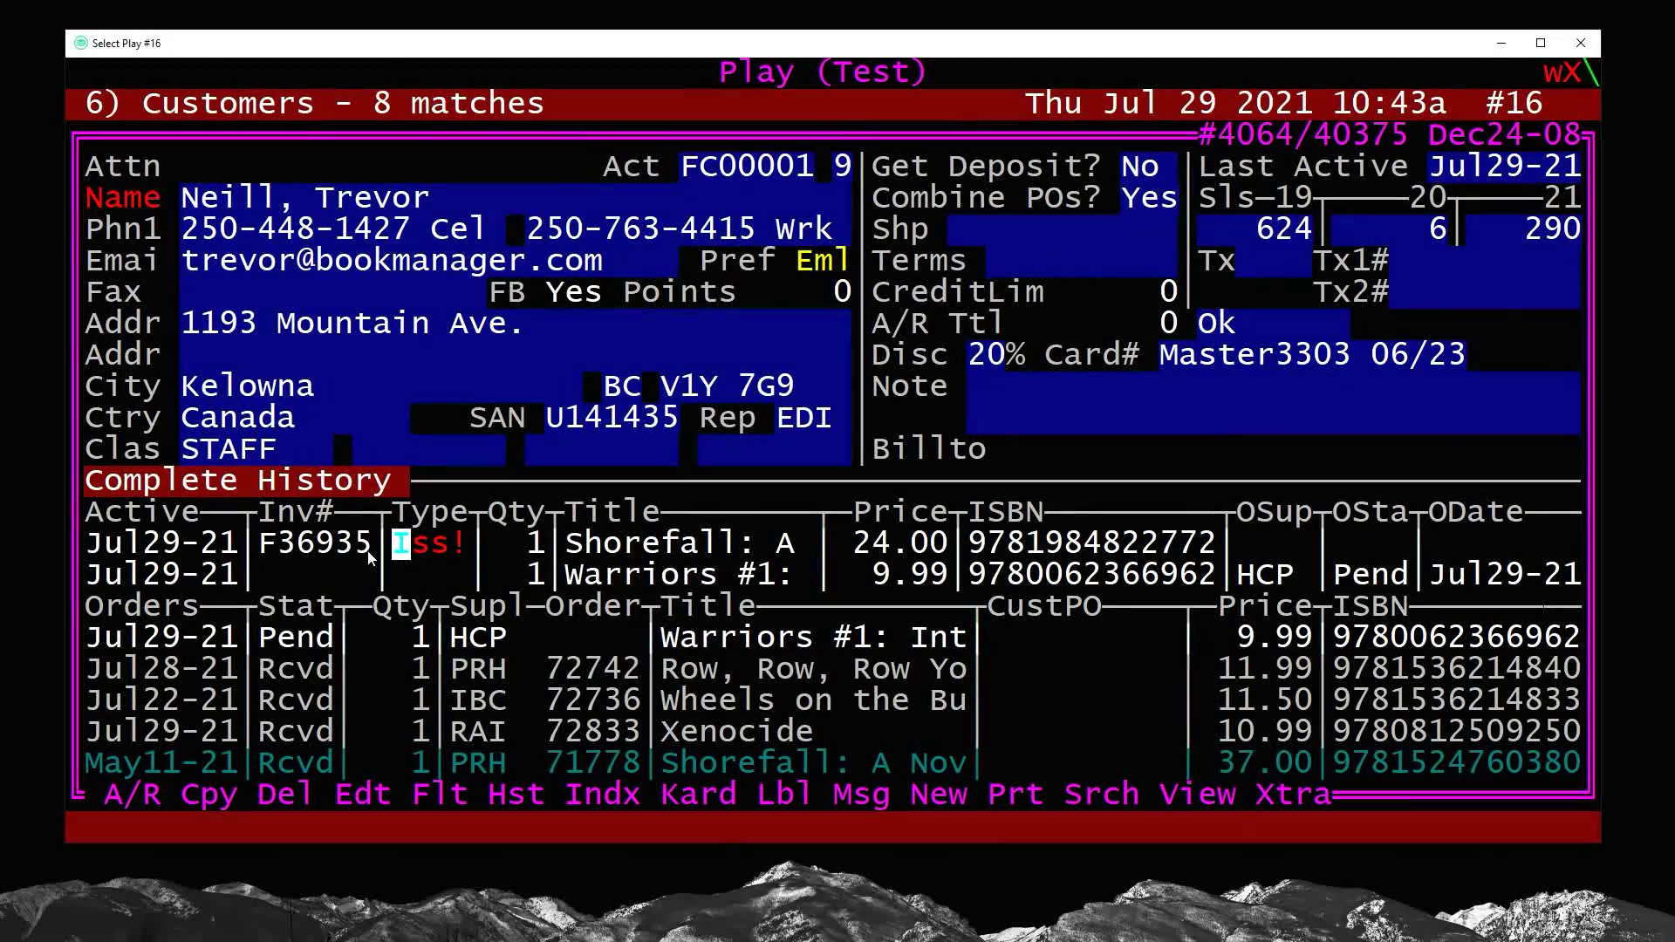
Open the original Shorefall prepay sale from the customer's history and copy it as a prepay refund transaction
{"action": "key", "text": "h"}
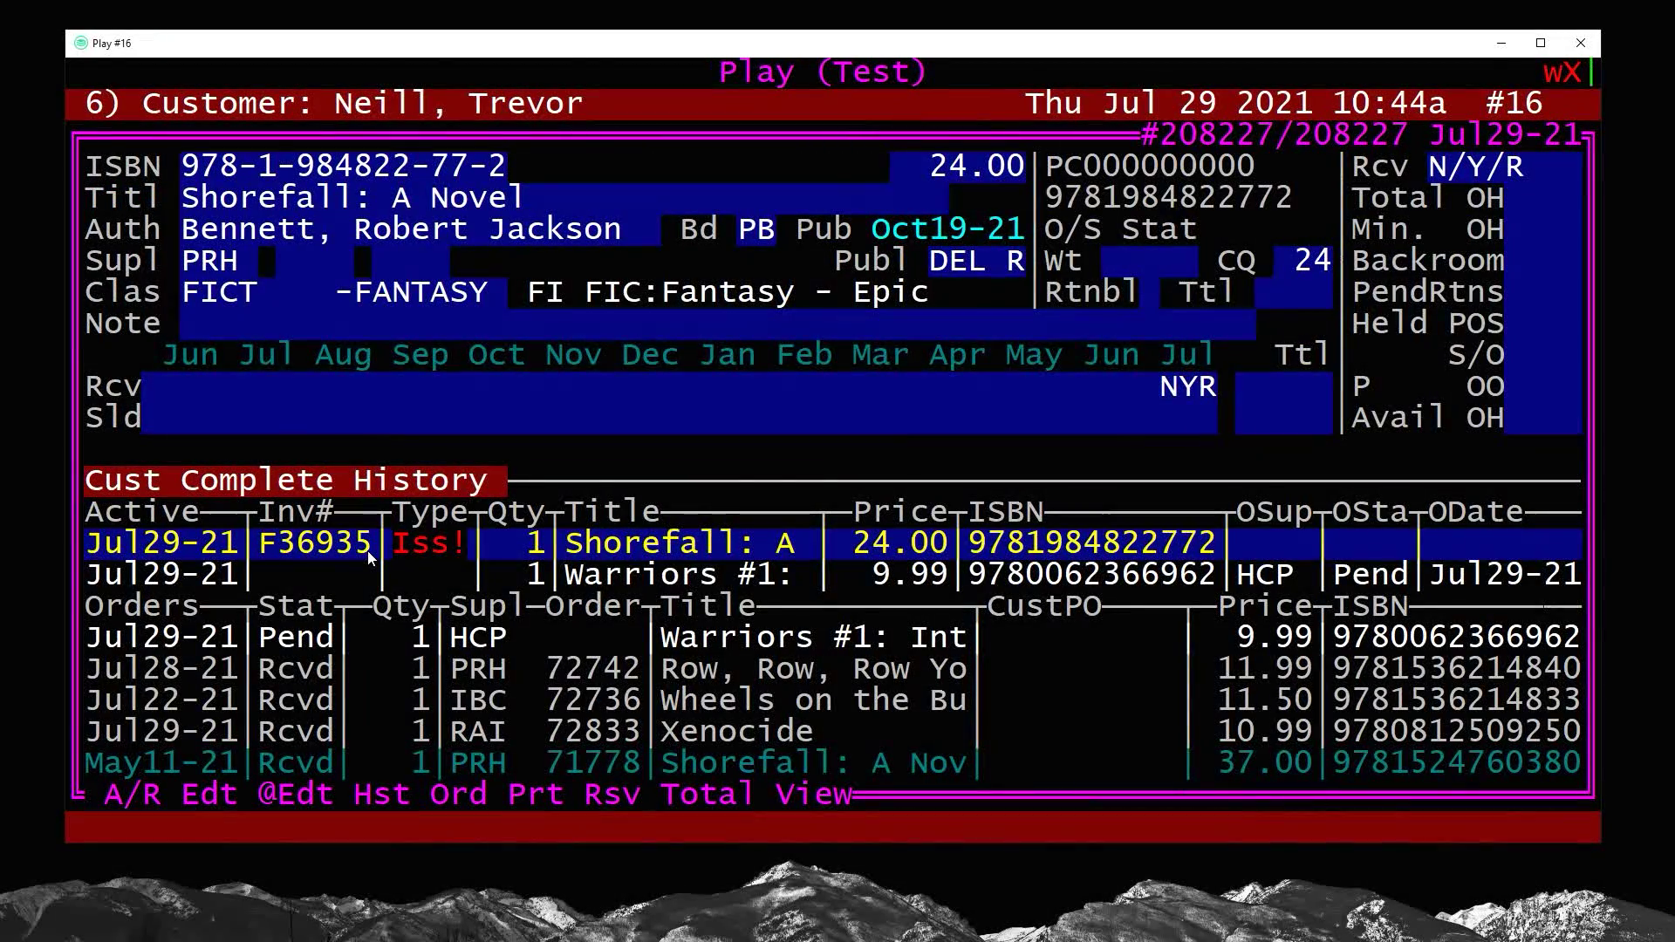
{"action": "key", "text": "Return"}
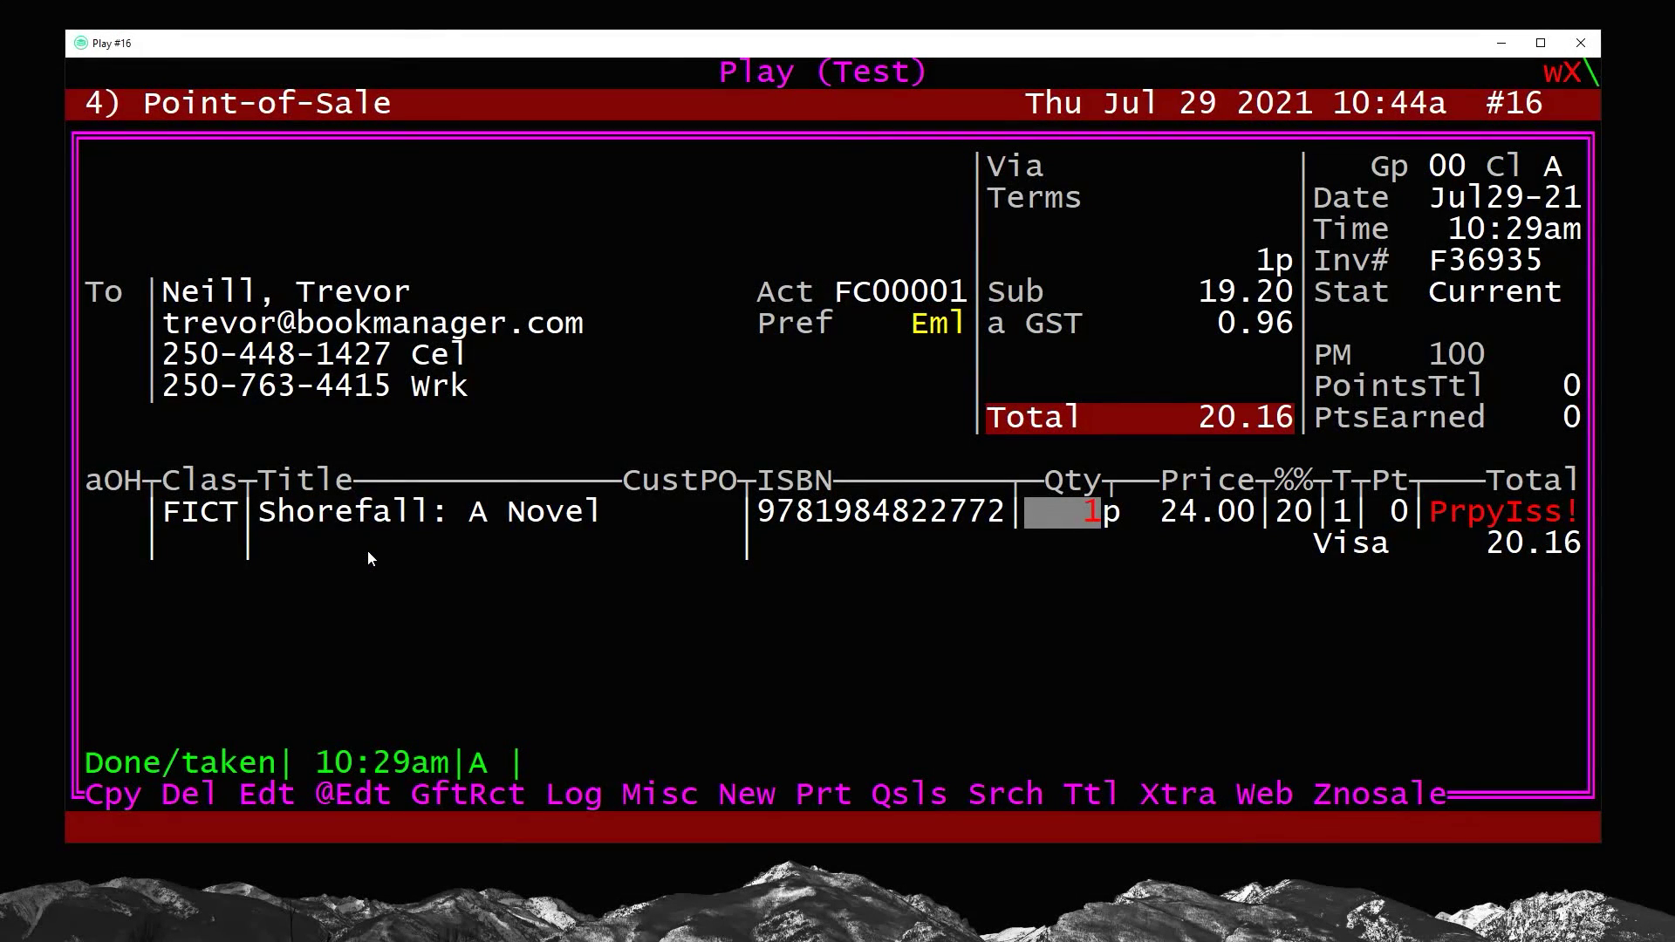
{"action": "type", "text": "ca"}
{"action": "key", "text": "Return"}
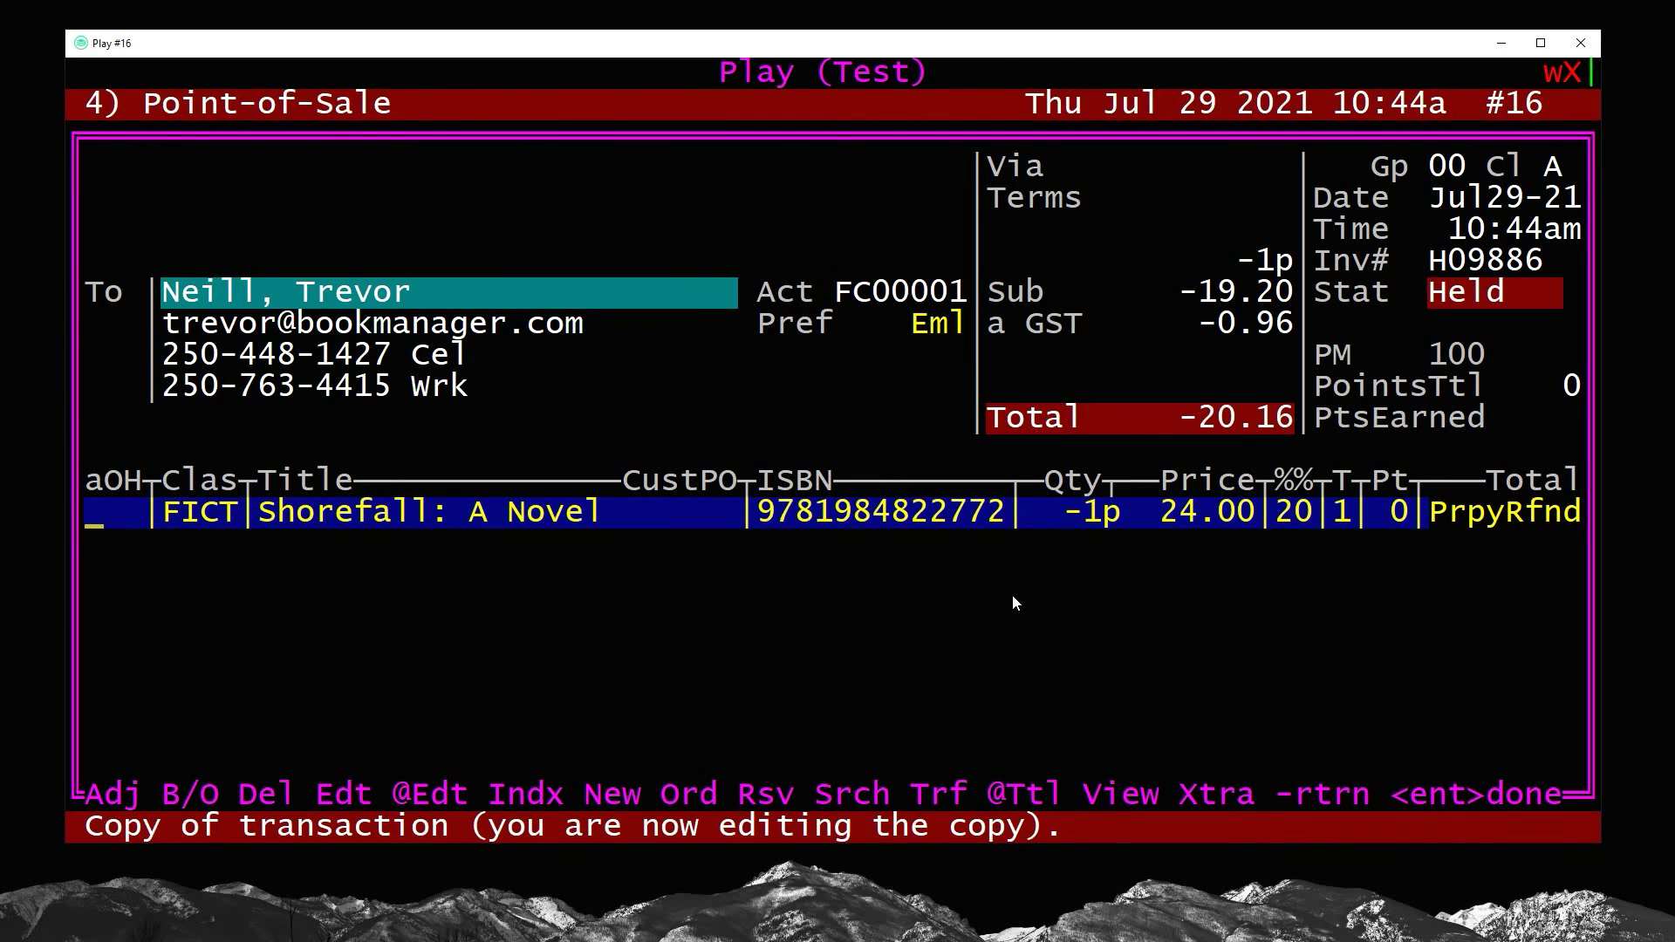
Delete the held refund copy and return to the original prepay sale
{"action": "key", "text": "d"}
{"action": "key", "text": "y"}
{"action": "key", "text": "Escape"}
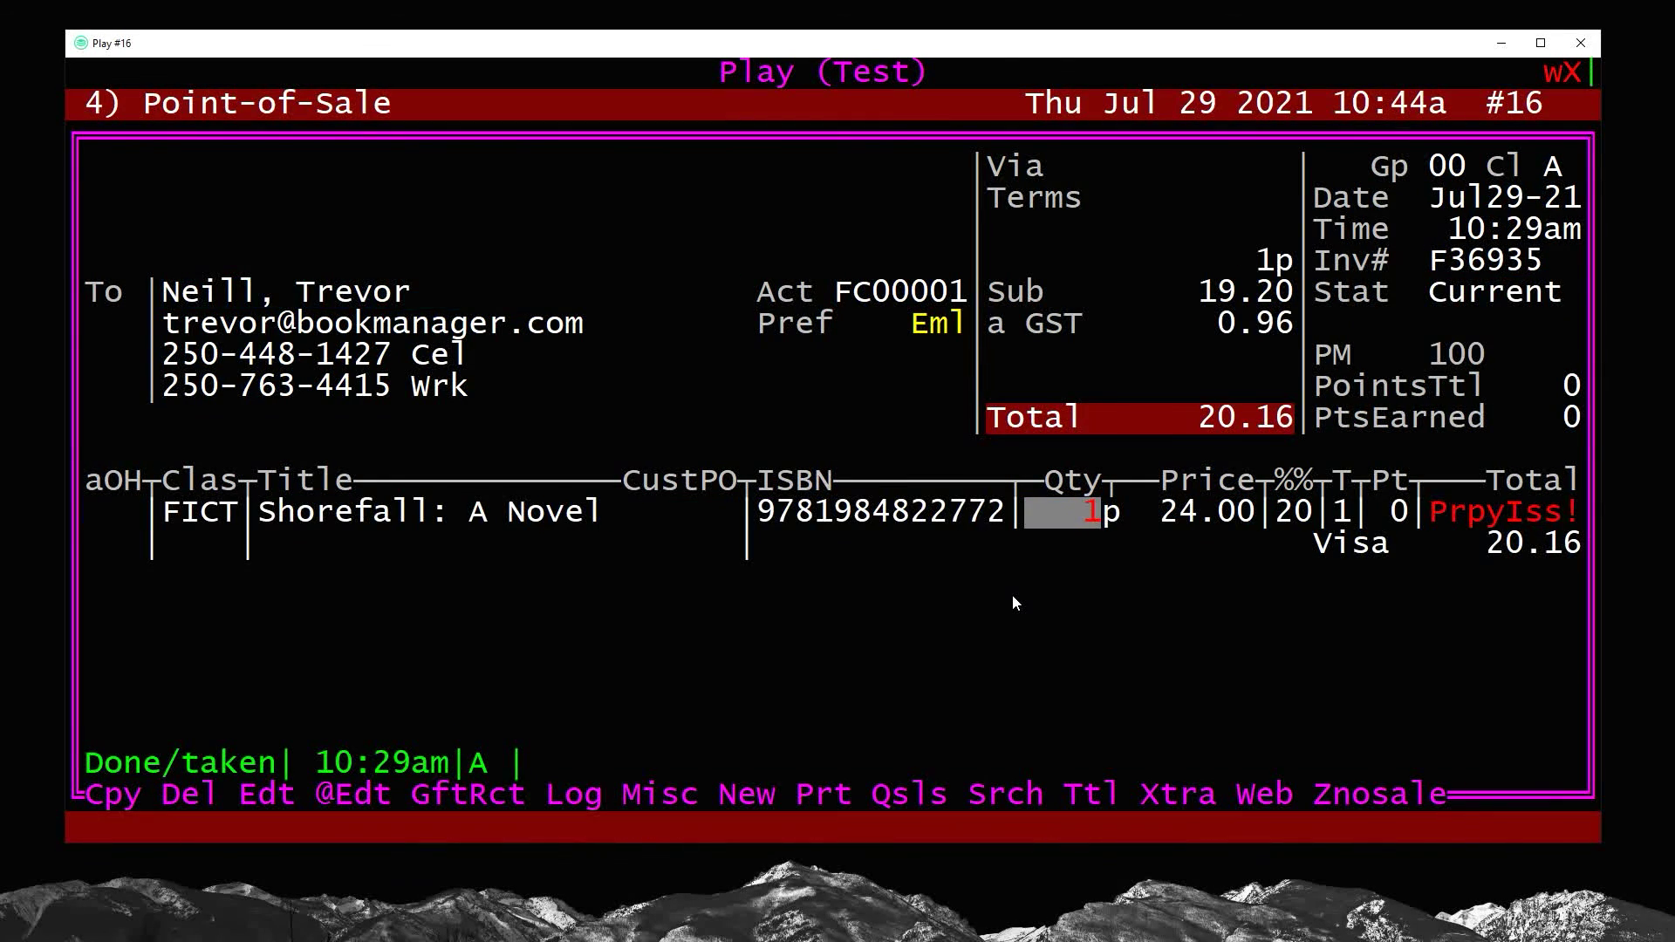
Start a new point-of-sale transaction with the clerk ID and go to the customer field
{"action": "key", "text": "n"}
{"action": "key", "text": "Return"}
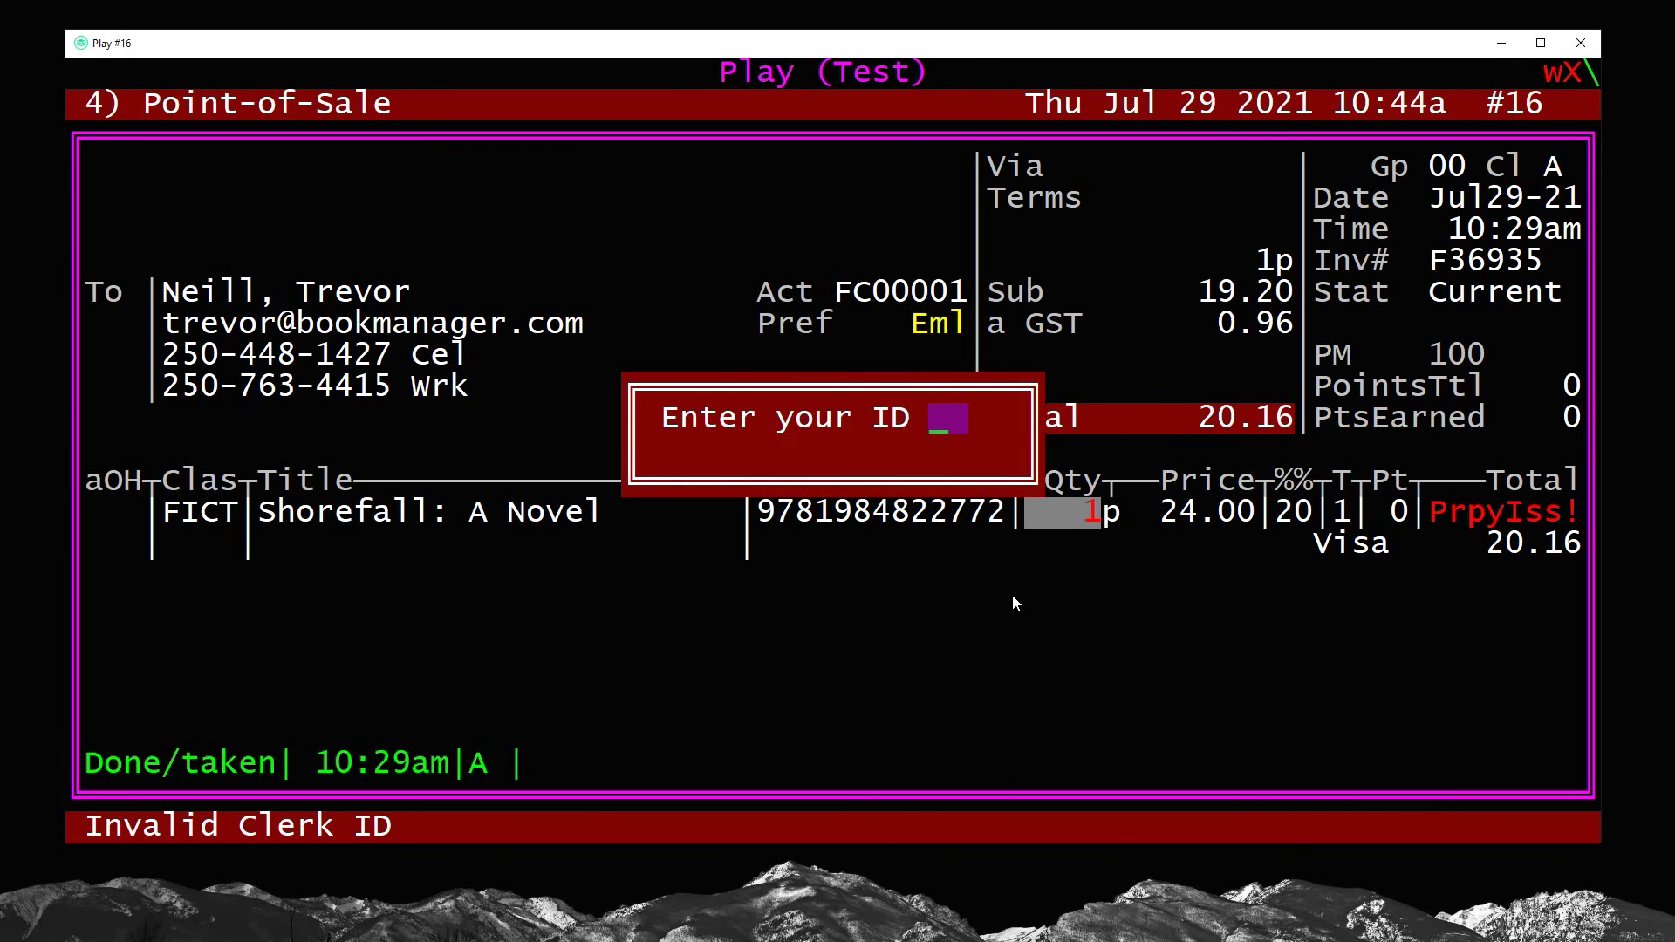
{"action": "type", "text": "a"}
{"action": "key", "text": "Return"}
{"action": "key", "text": "Up"}
{"action": "key", "text": "Up"}
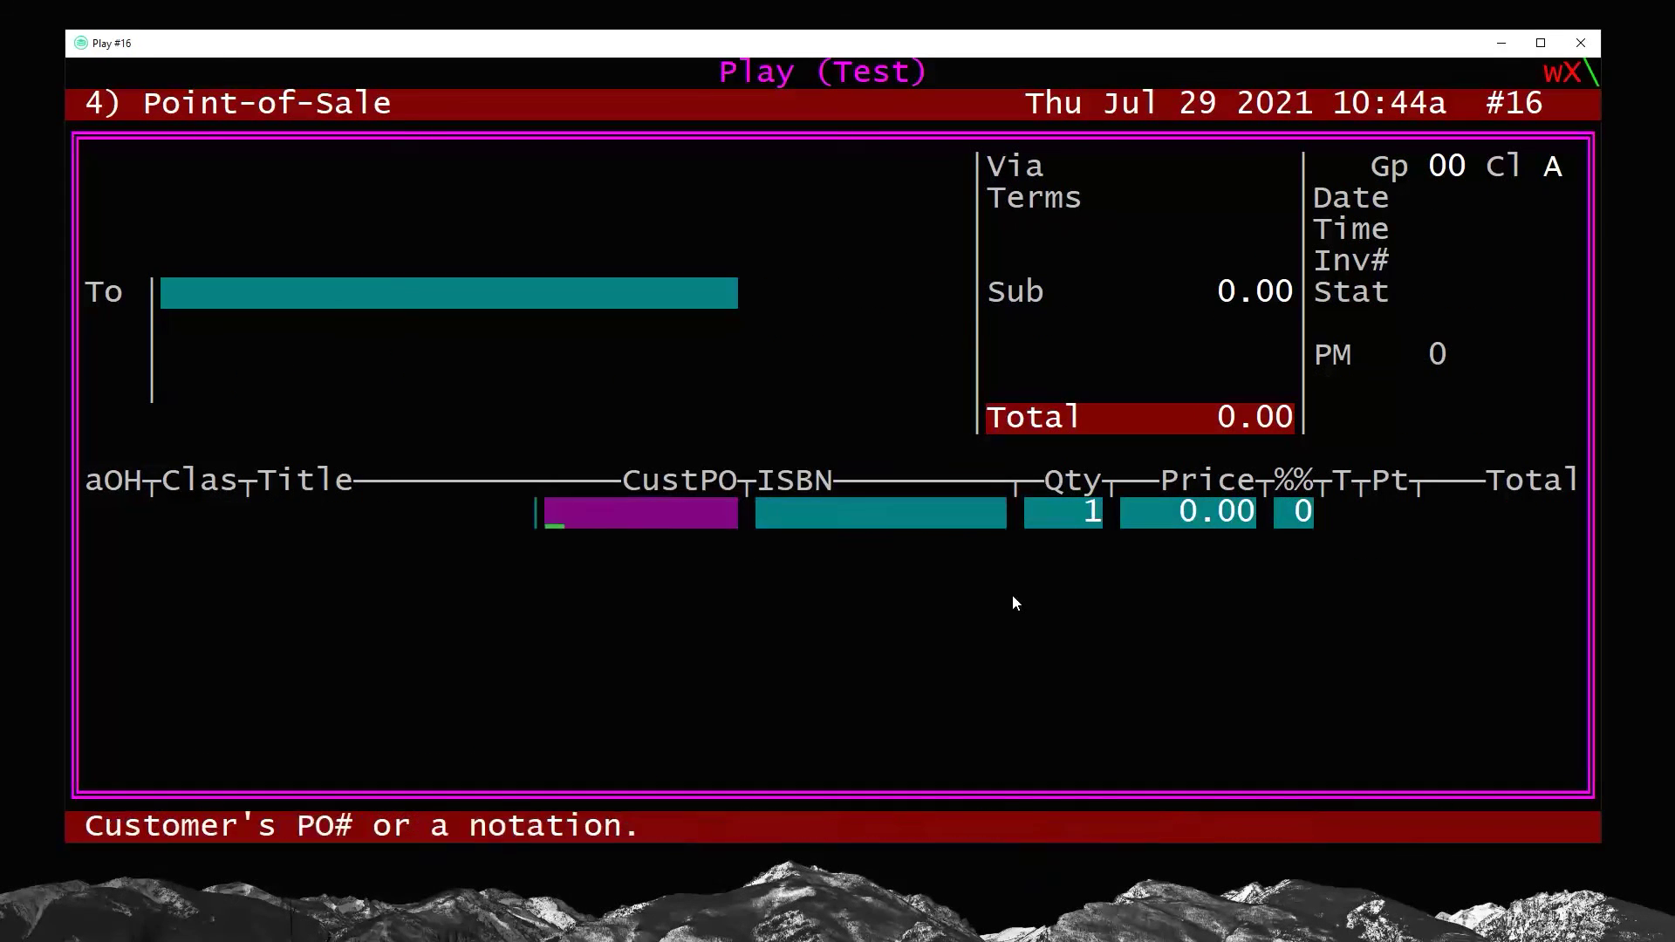
Find the customer by phone number and attach the account that holds the Shorefall prepay to the sale
{"action": "type", "text": "4481427"}
{"action": "key", "text": "Return"}
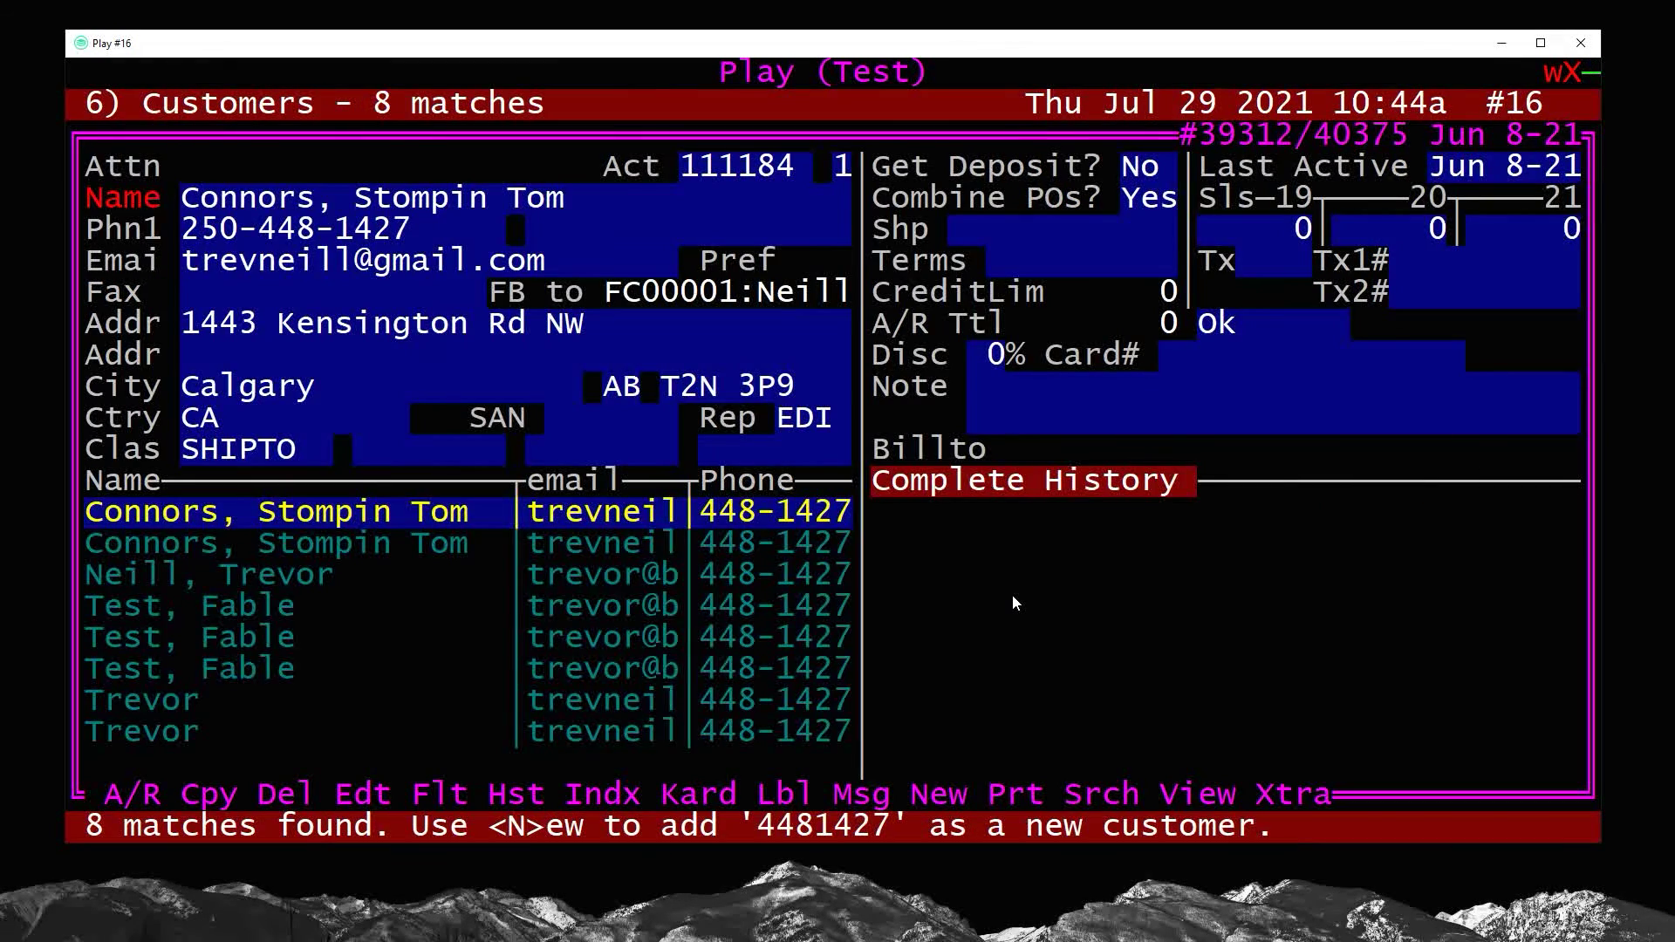
{"action": "key", "text": "Down"}
{"action": "key", "text": "Down"}
{"action": "key", "text": "Return"}
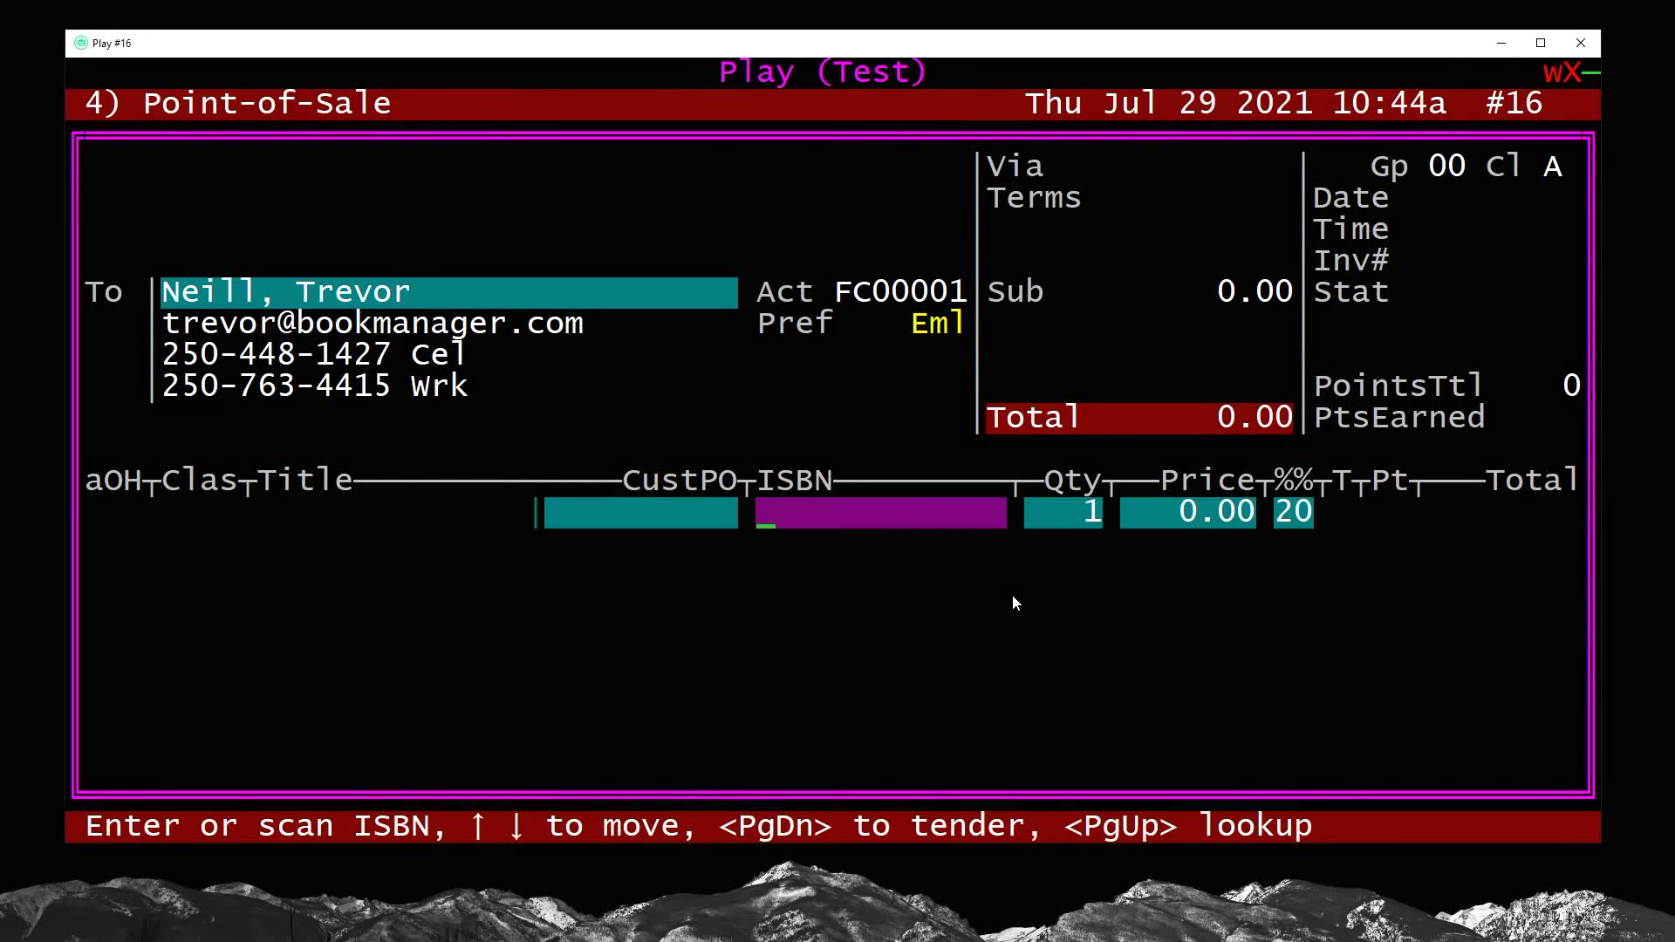
{"action": "type", "text": "9781984822772"}
{"action": "key", "text": "Return"}
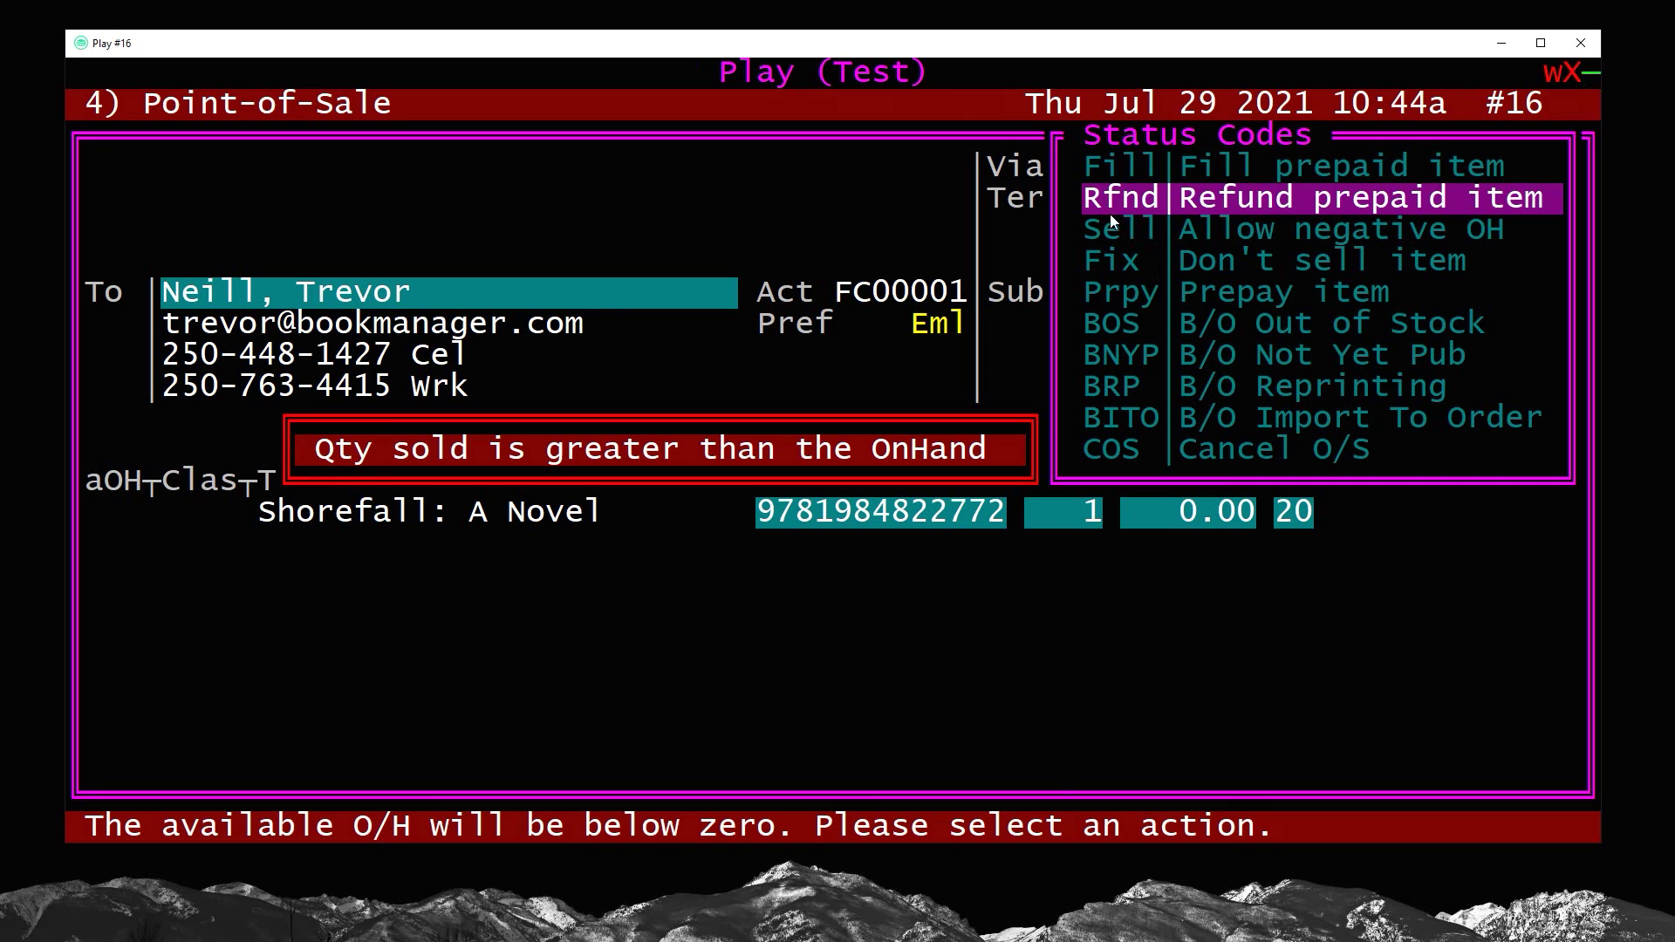
{"action": "left_click", "coordinate": [1284, 201]}
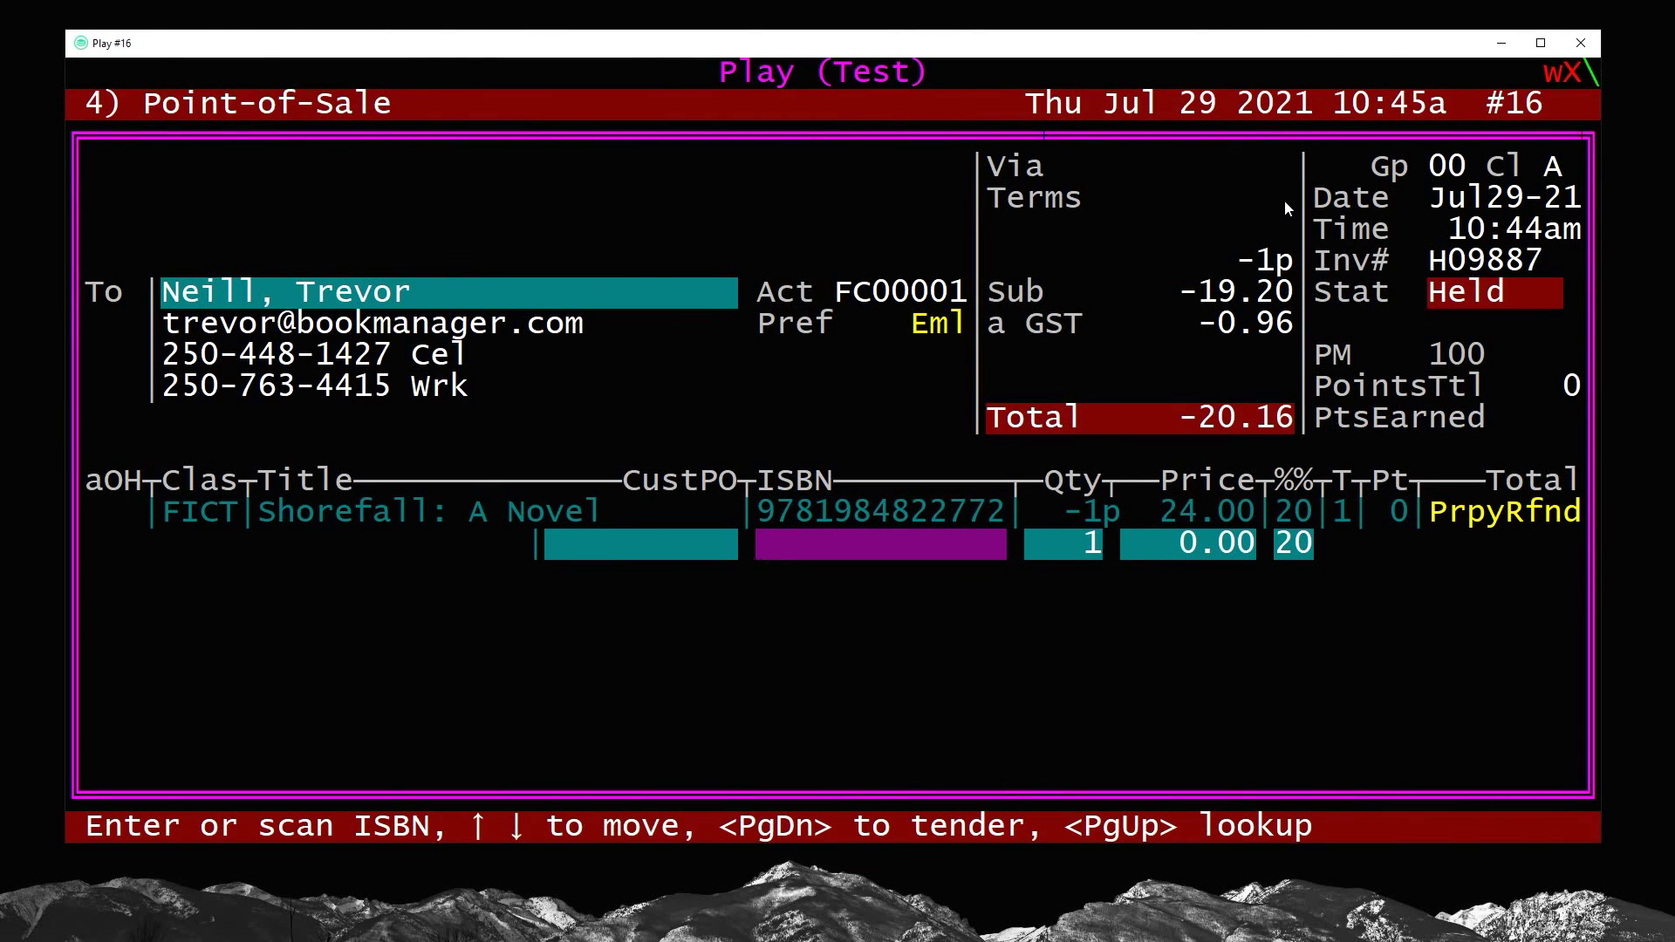
{"action": "type", "text": "3.99"}
{"action": "key", "text": "Return"}
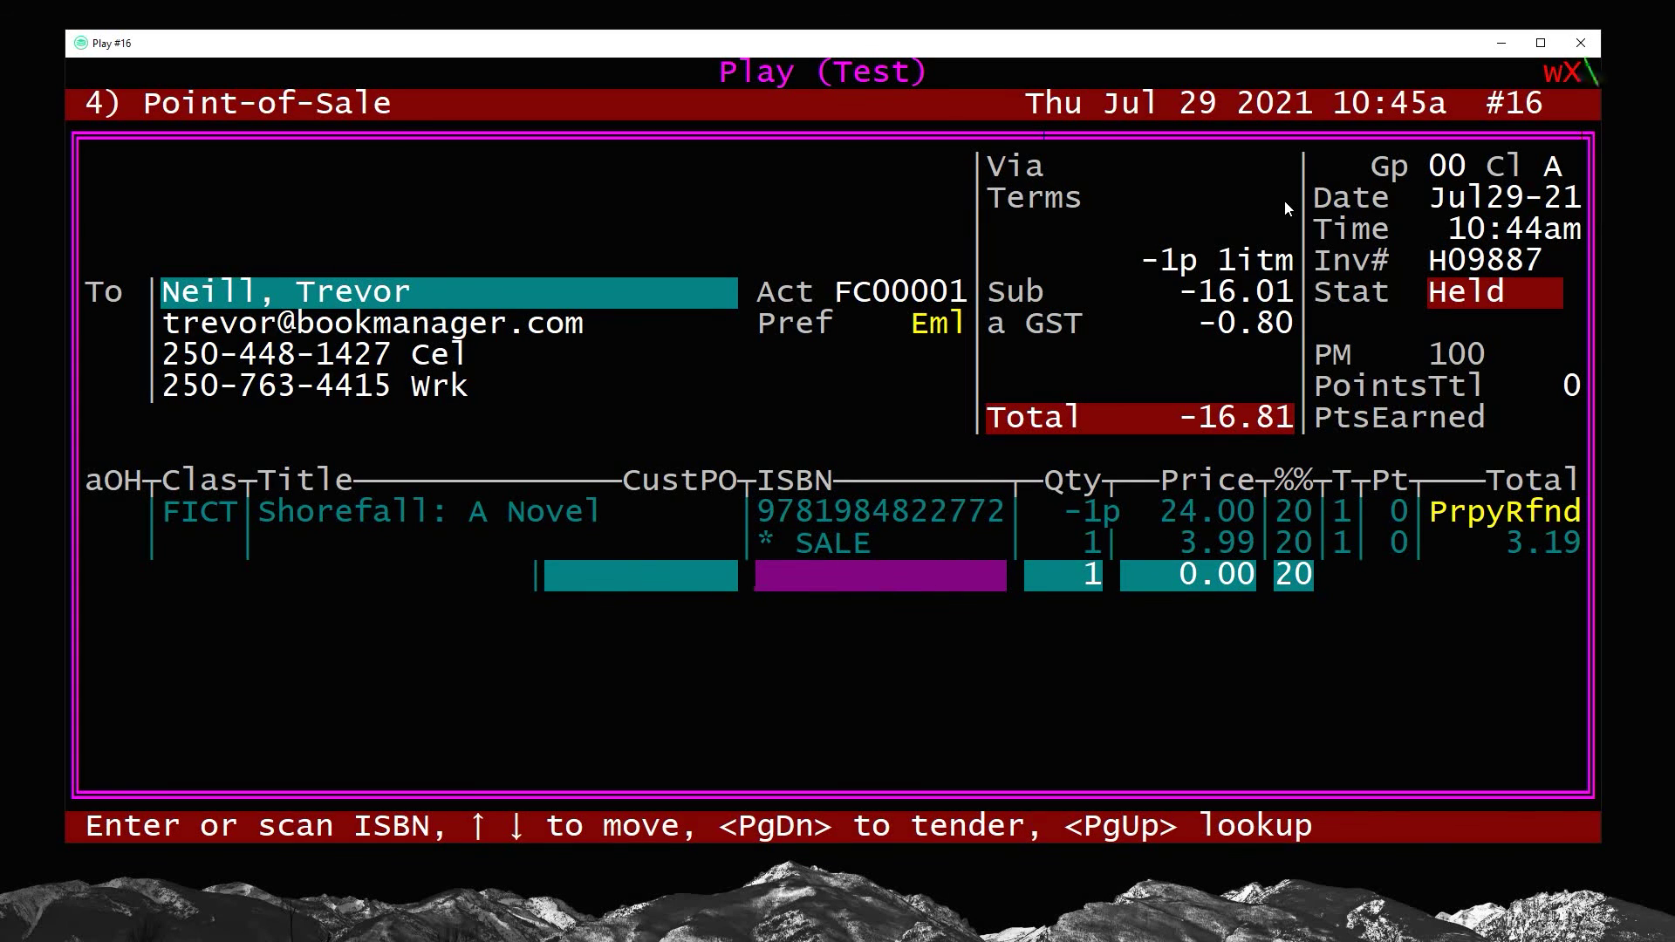